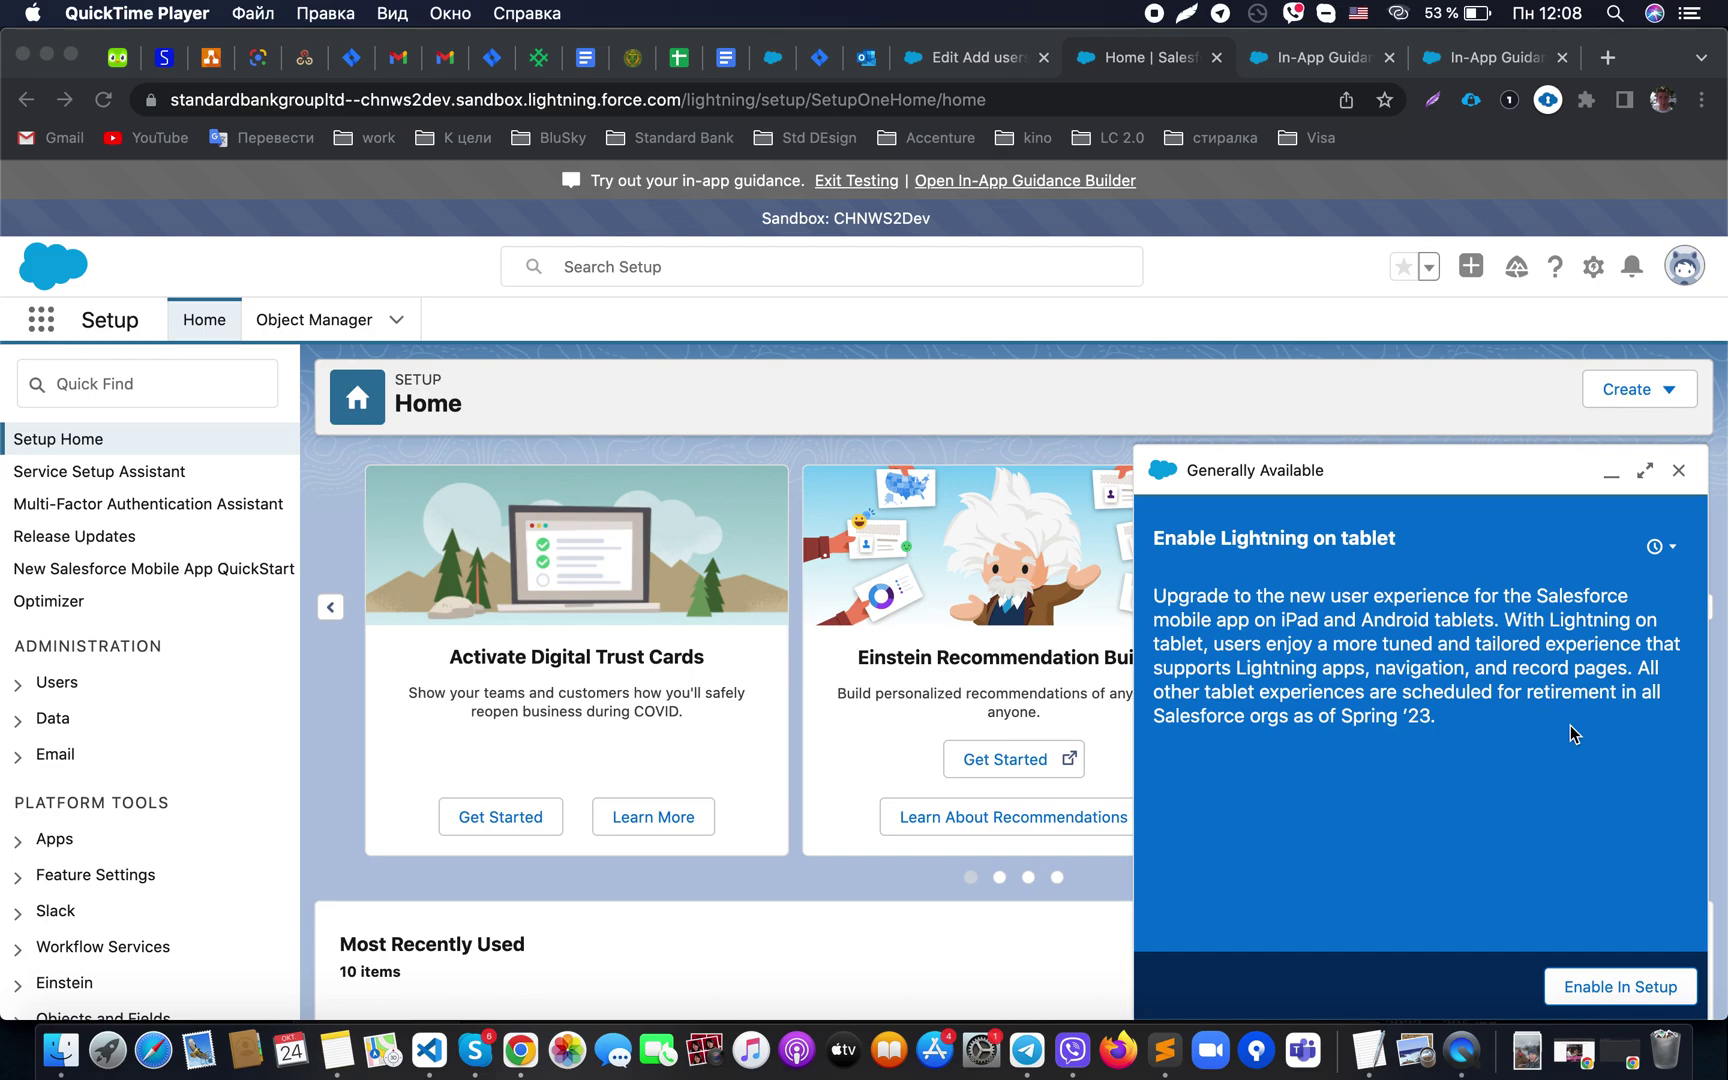
Open the In-App Guidance setup page and its Settings dialog
{"action": "left_click", "coordinate": [1277, 72]}
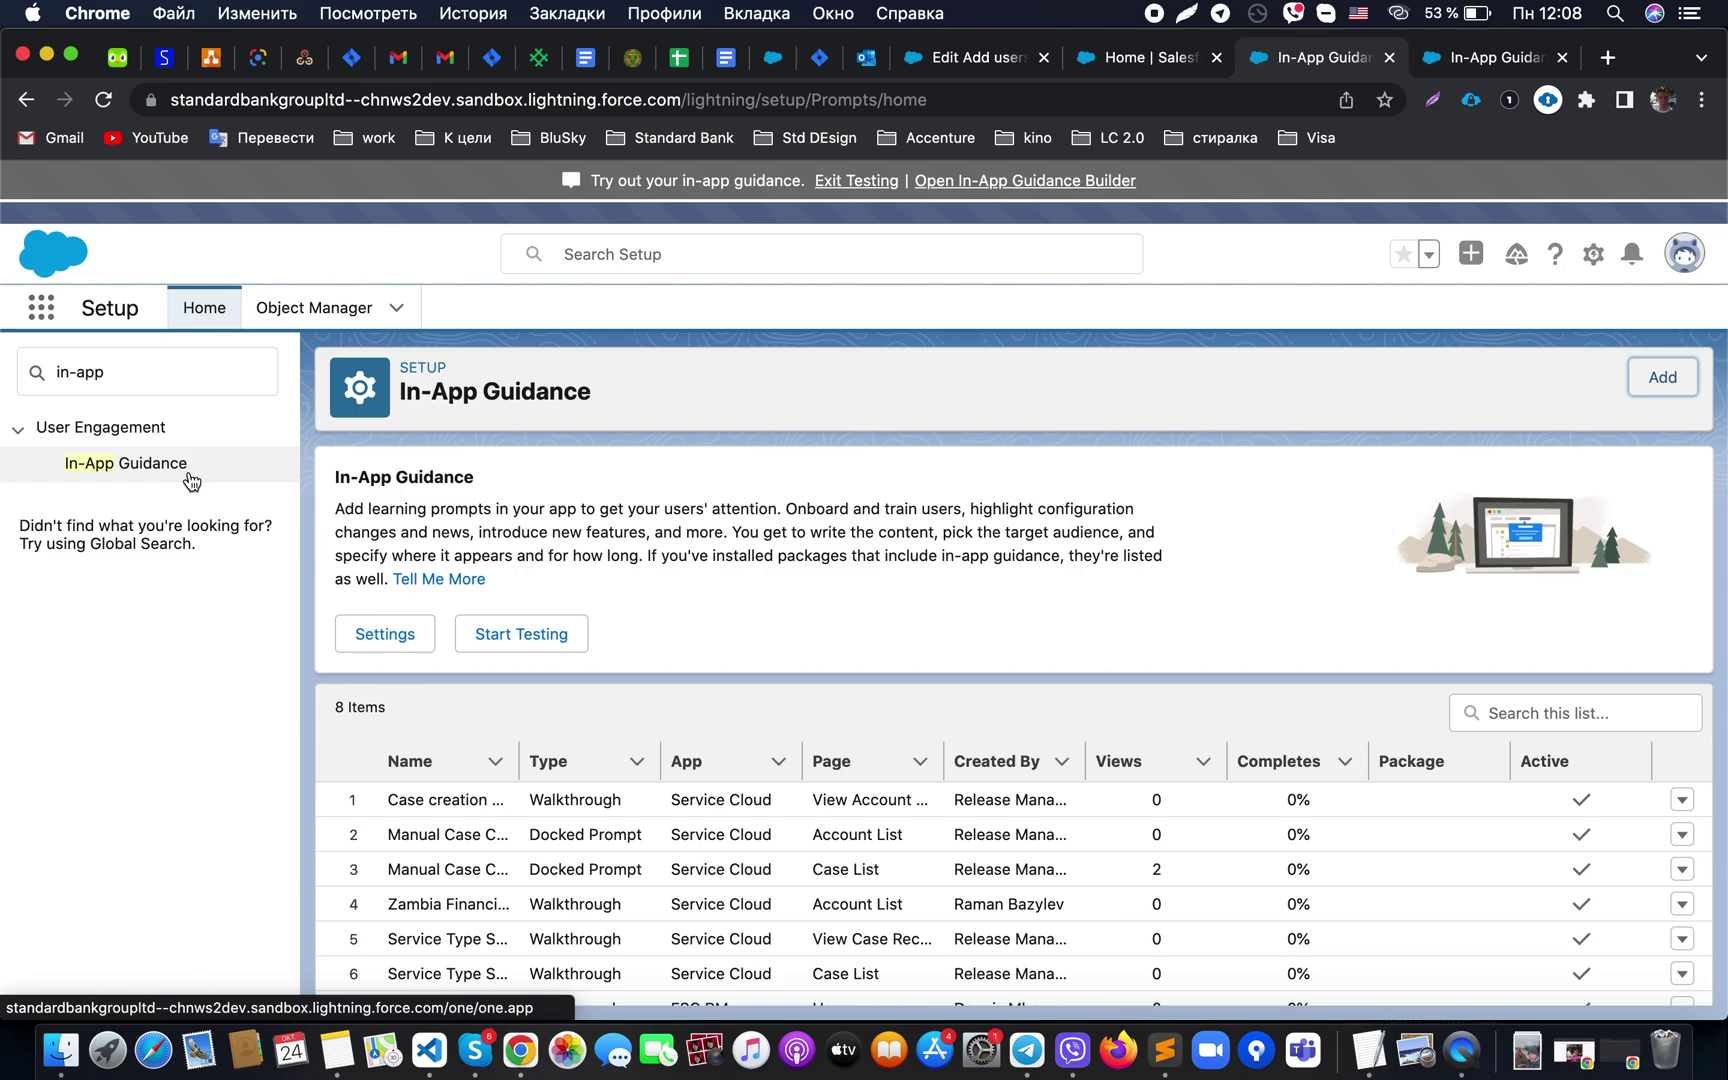
{"action": "left_click", "coordinate": [380, 635]}
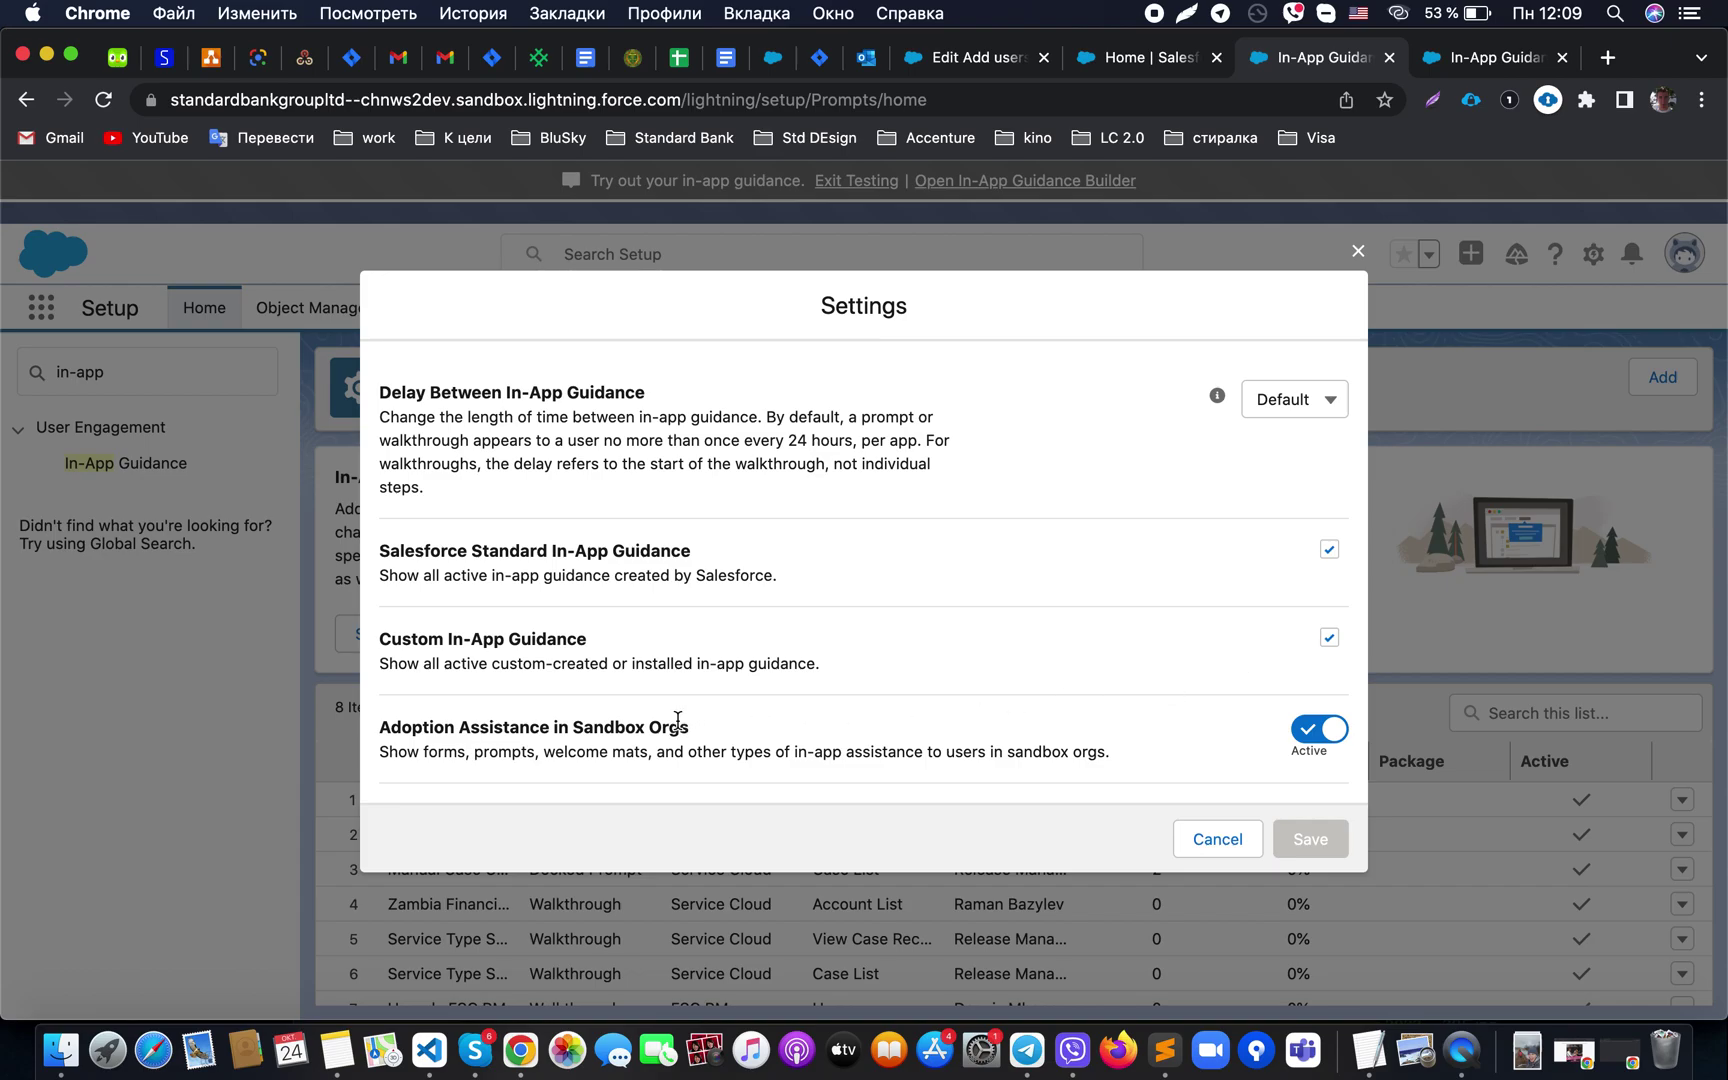
Cancel the Settings dialog unchanged, glance at the builder, and return to the 8-item guidance list
{"action": "left_click", "coordinate": [1233, 843]}
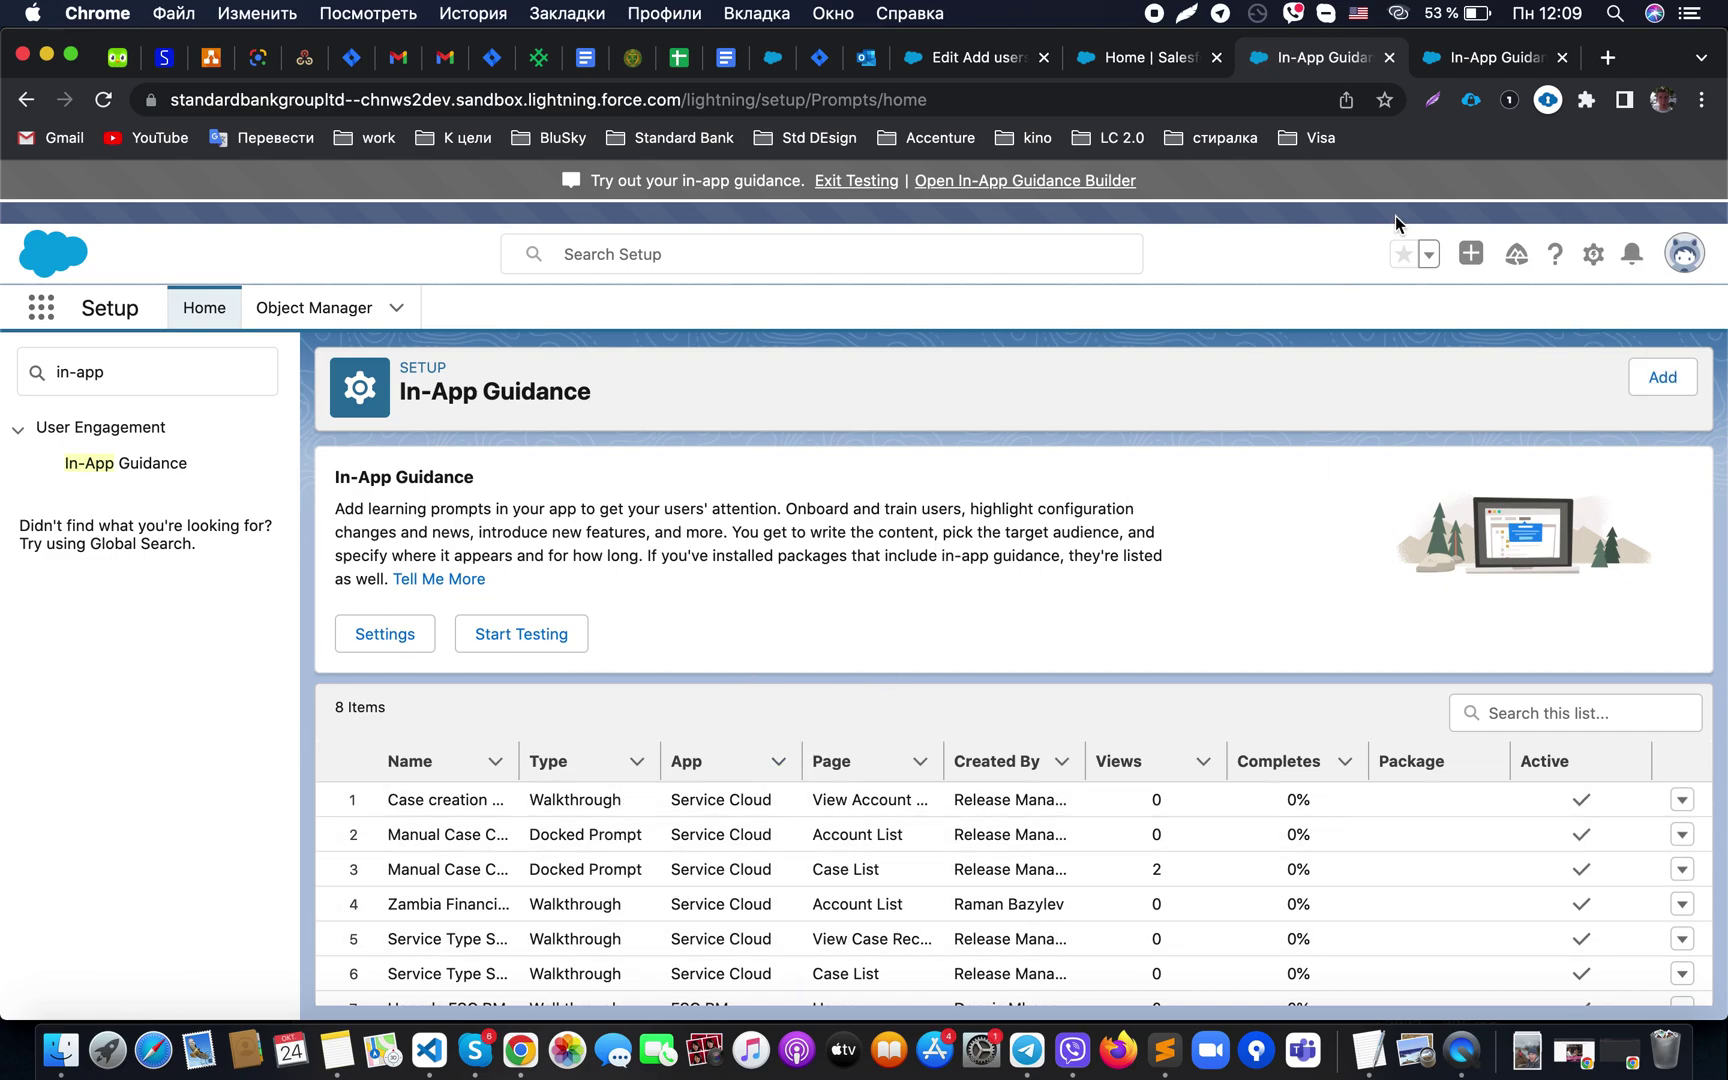
{"action": "left_click", "coordinate": [1477, 63]}
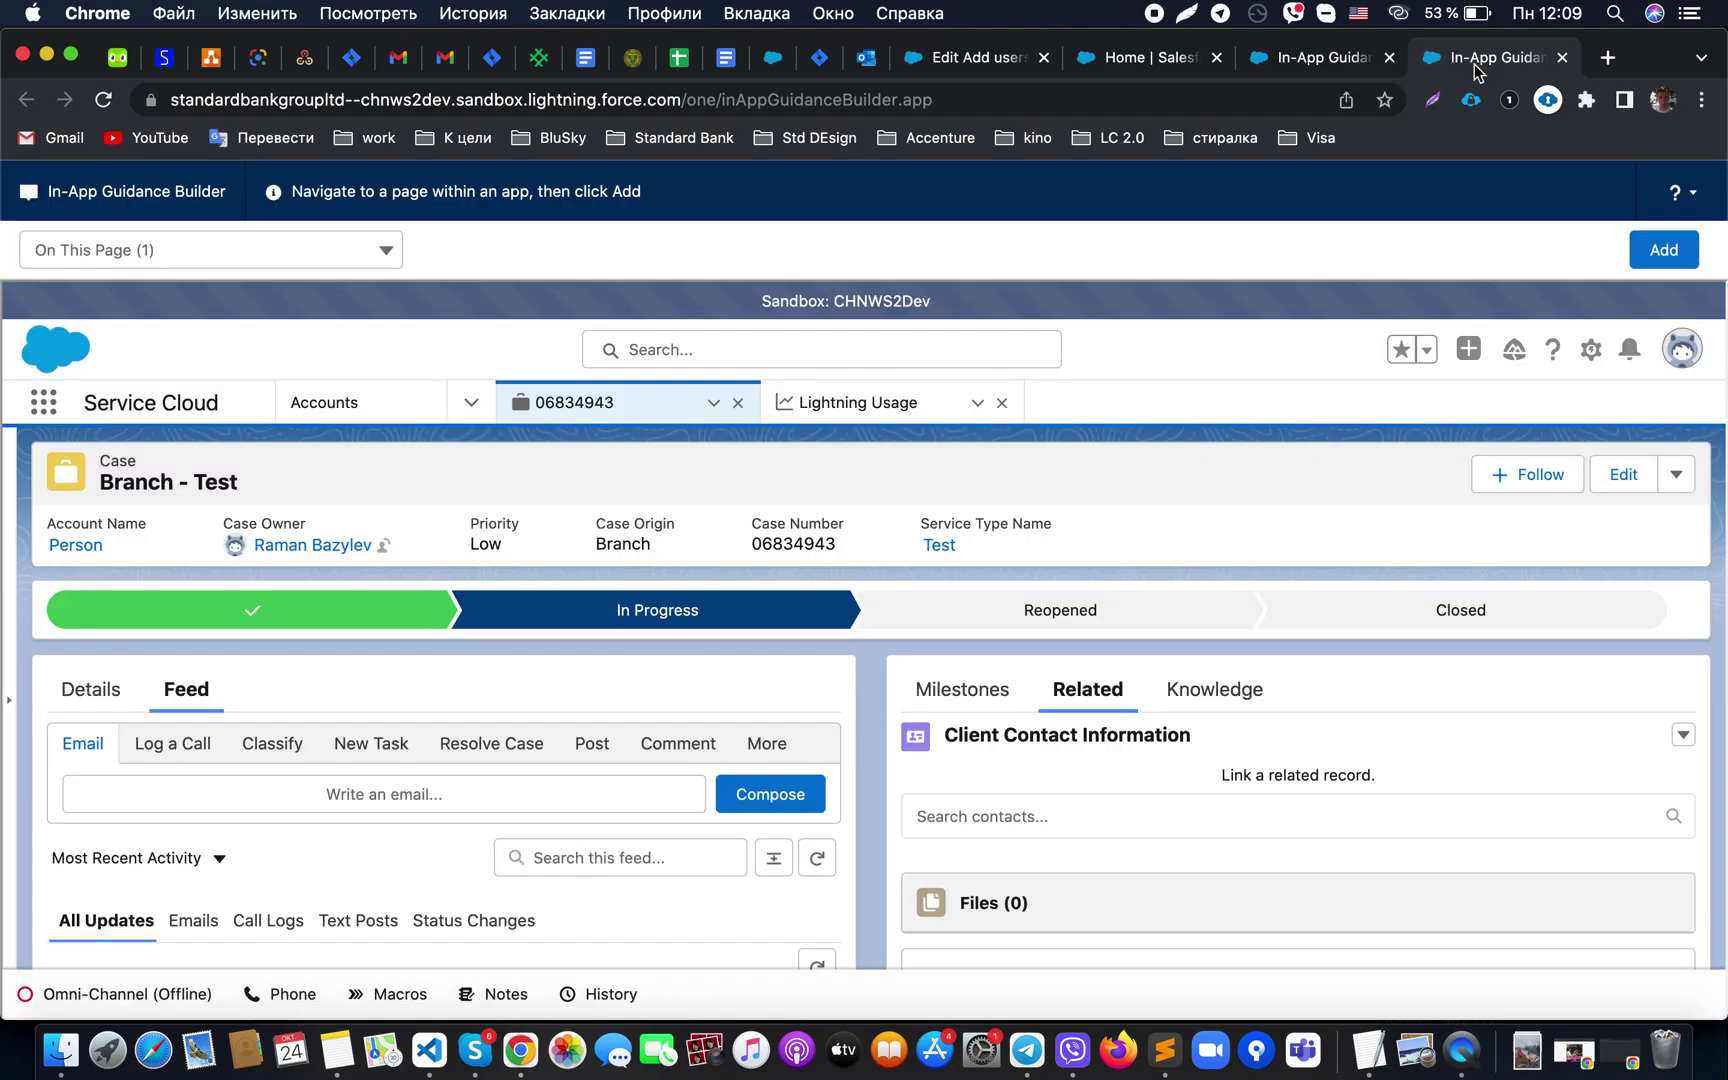
{"action": "left_click", "coordinate": [1345, 68]}
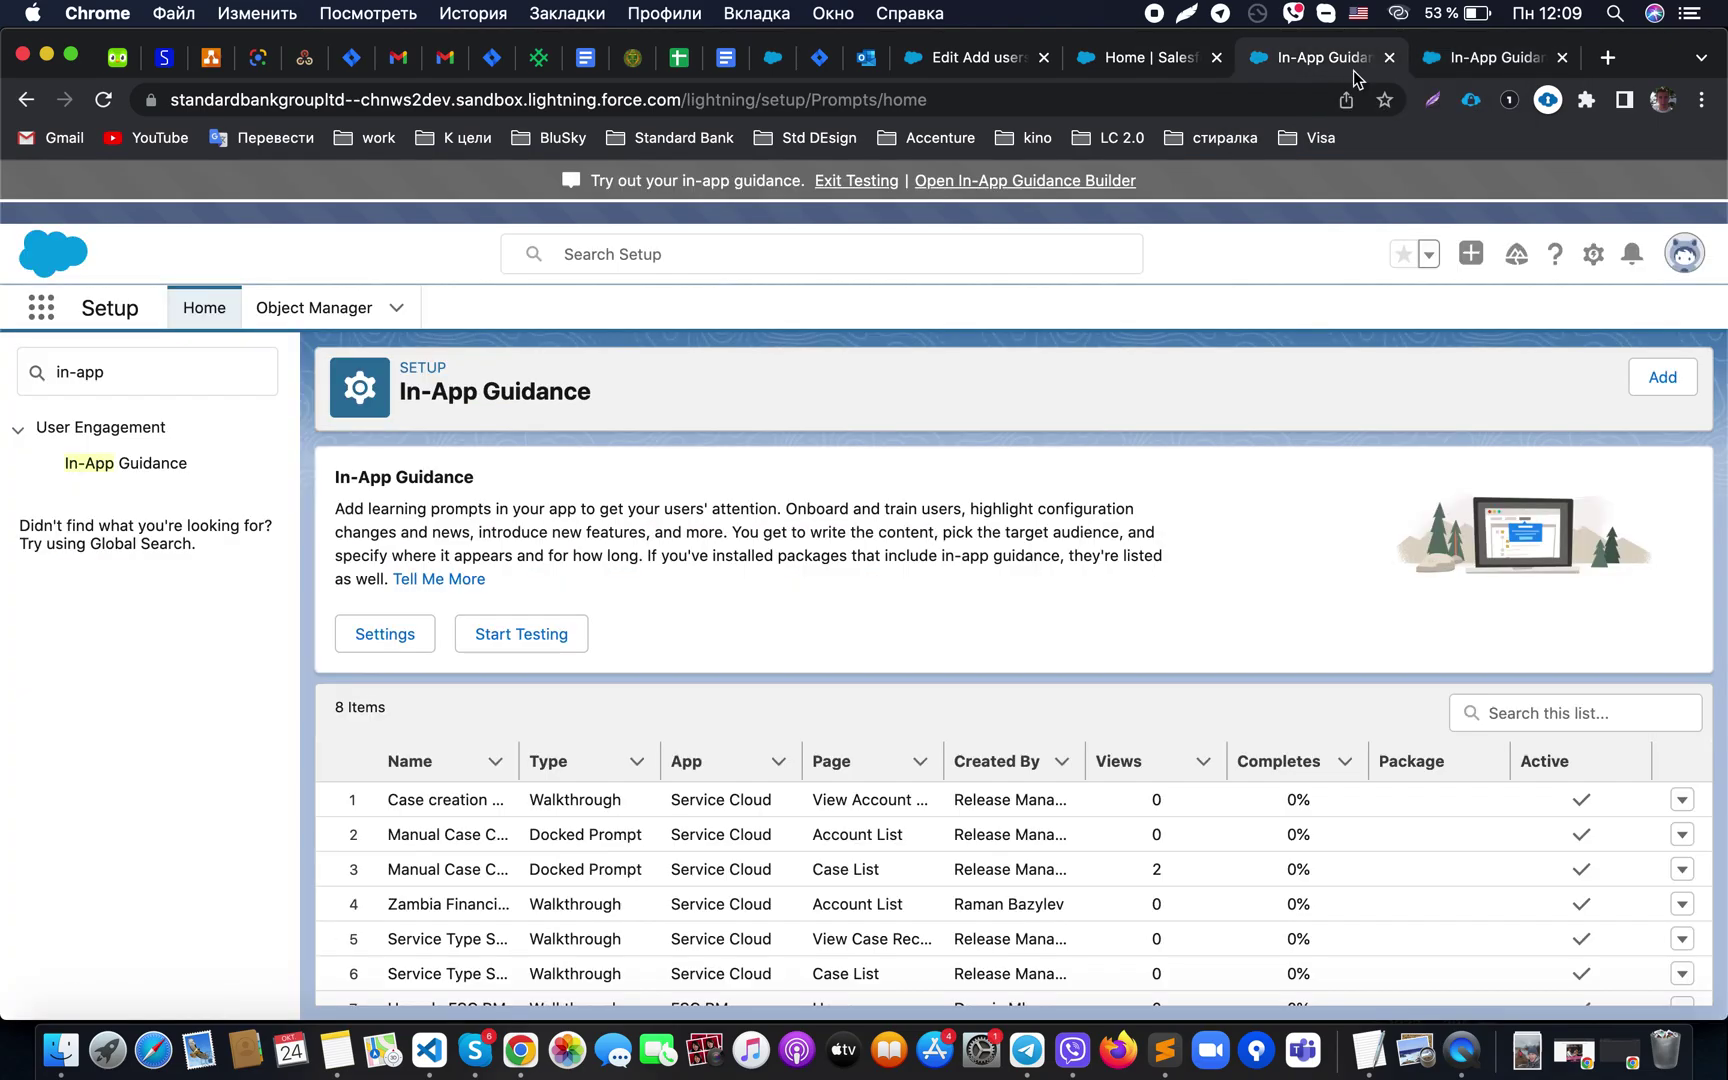
Add a new guidance on the Branch - Test case page, choosing the Walkthrough type
{"action": "left_click", "coordinate": [1660, 375]}
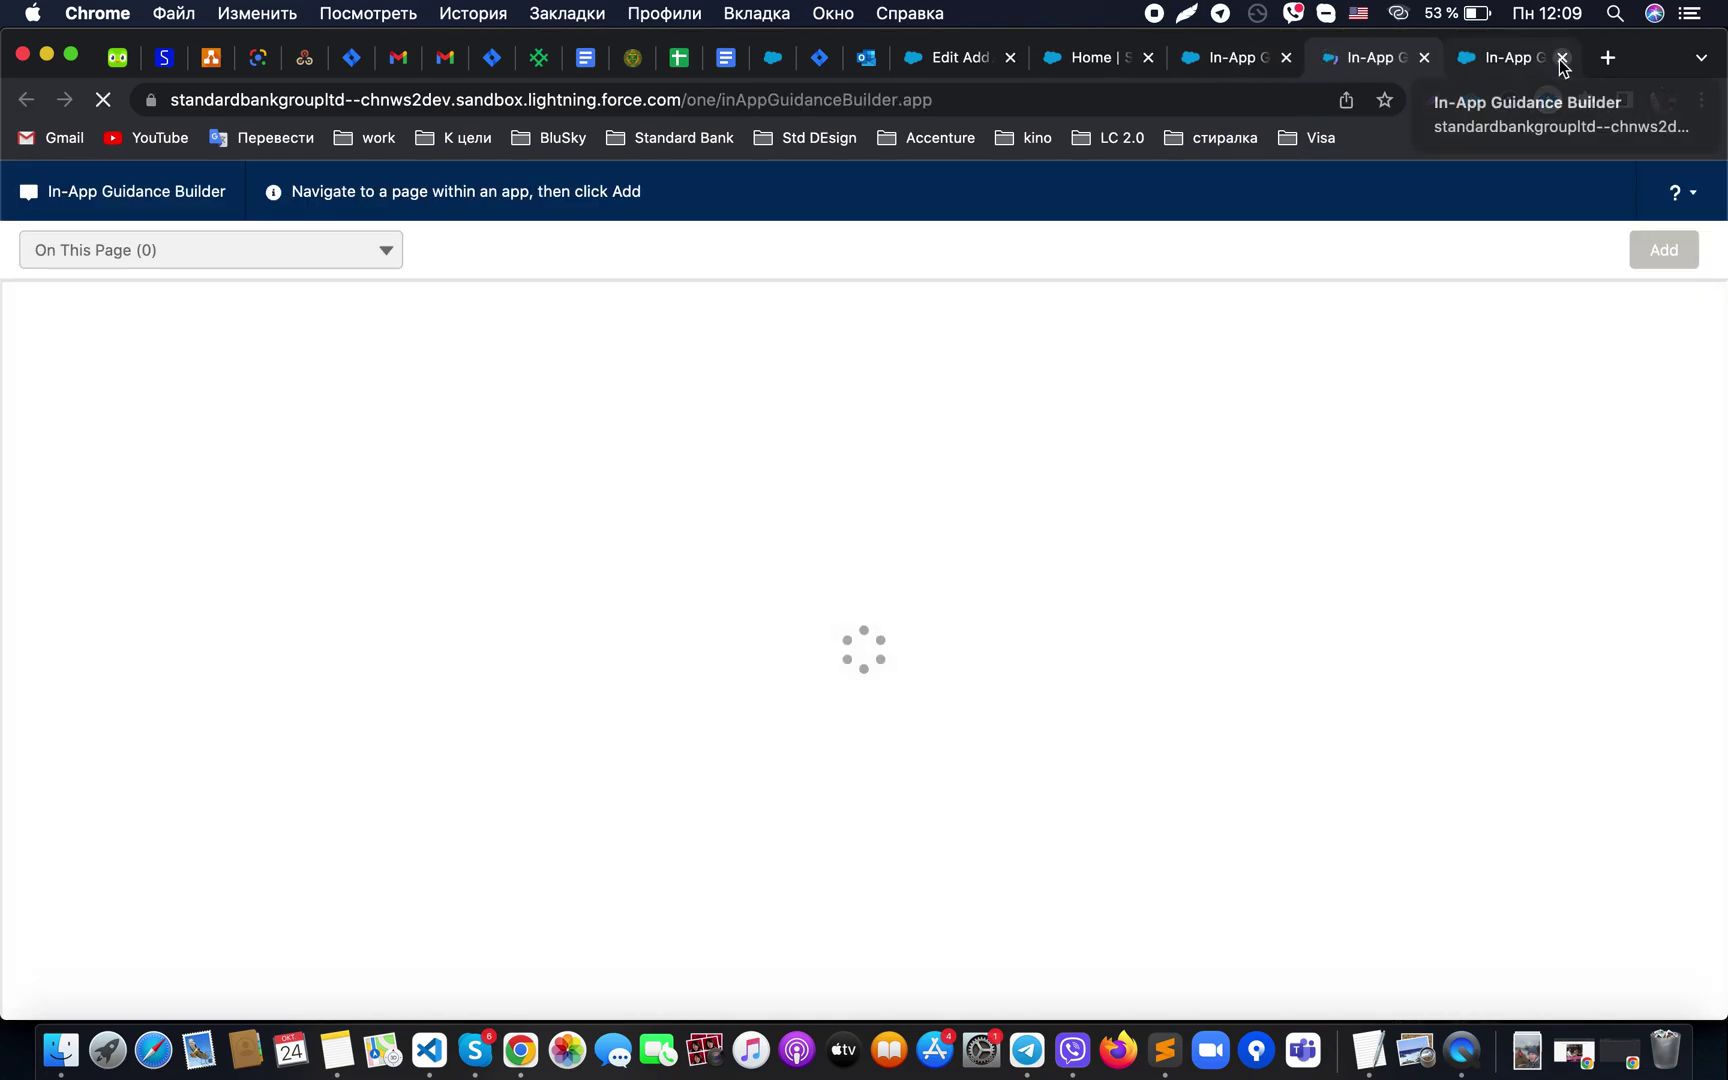
{"action": "left_click", "coordinate": [1562, 57]}
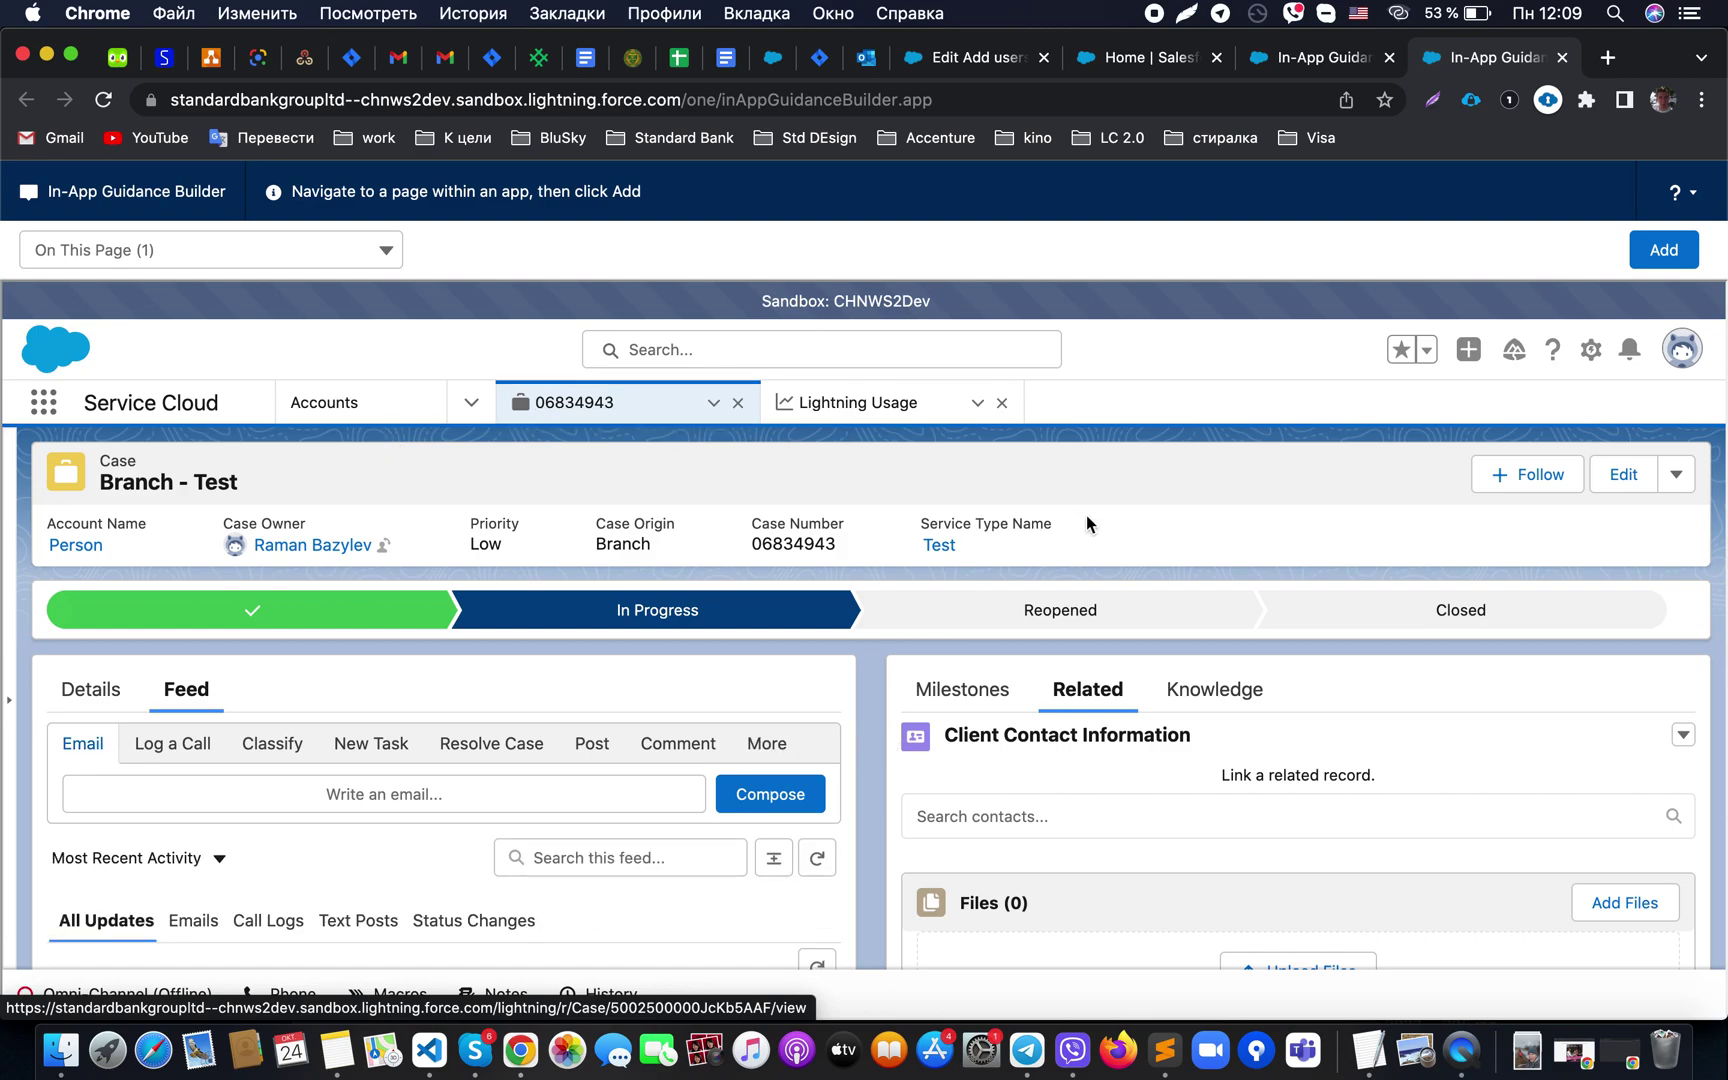
{"action": "left_click", "coordinate": [1641, 257]}
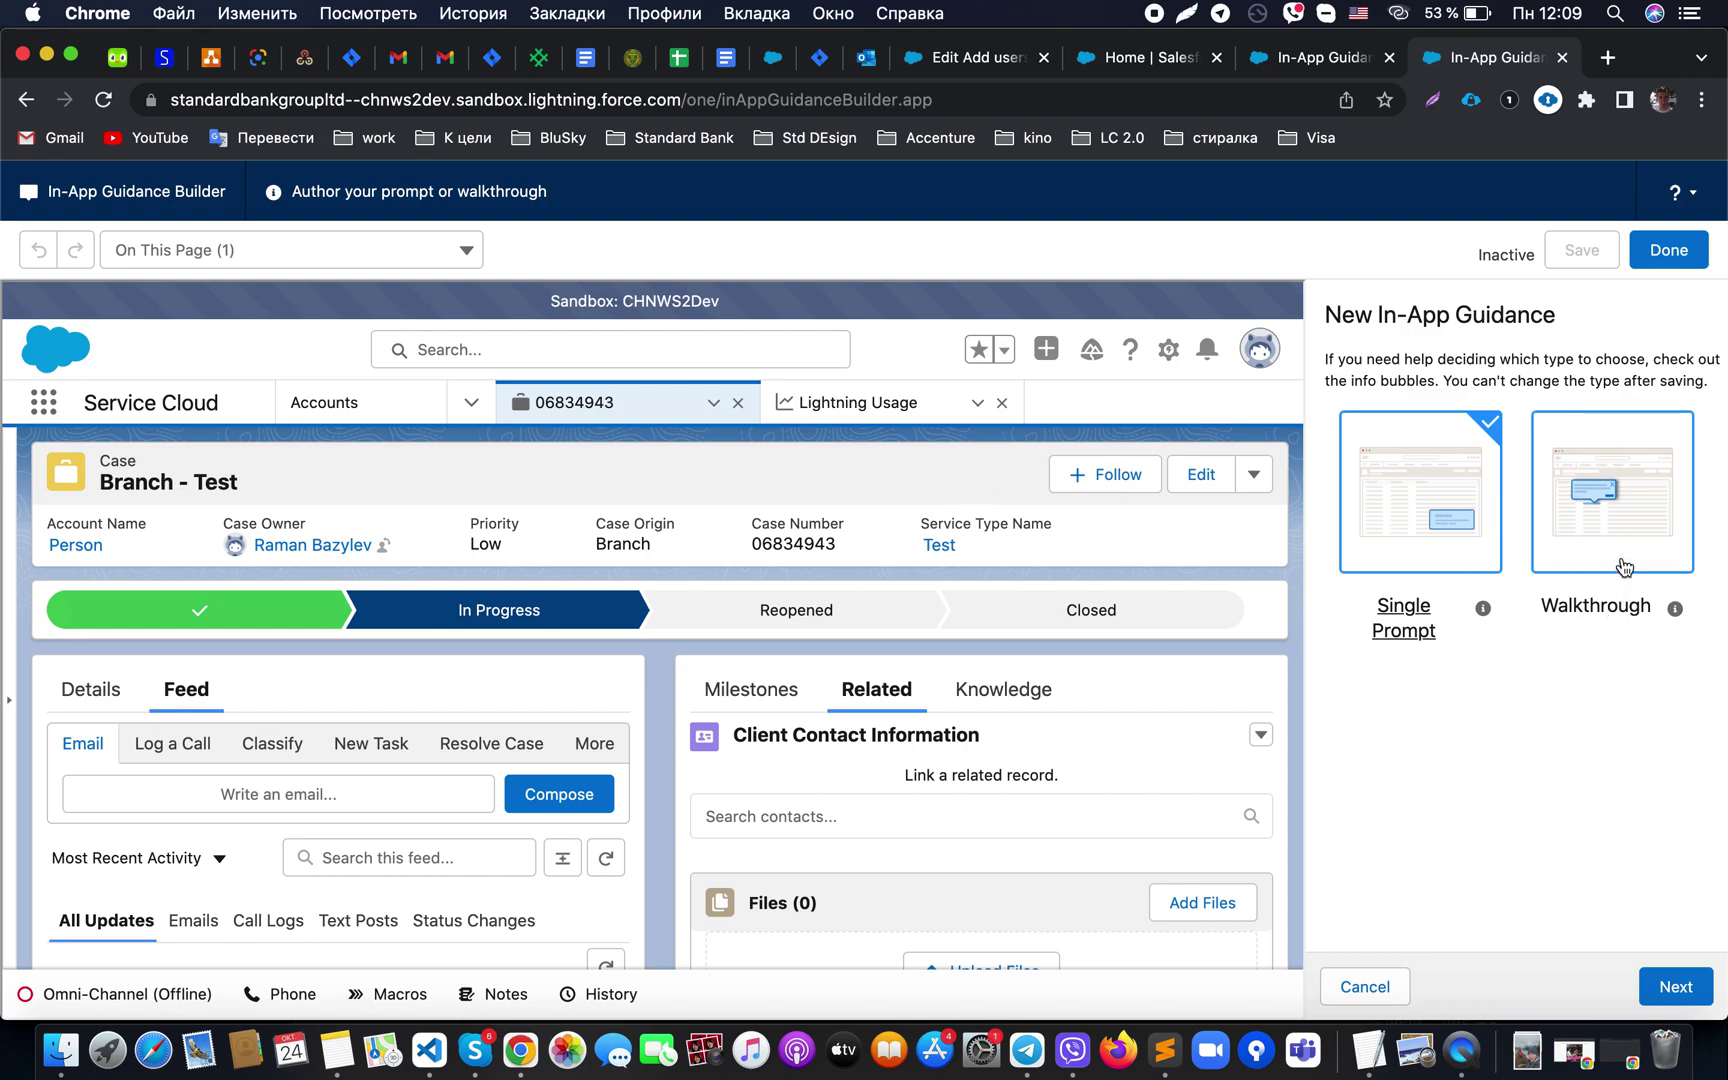
{"action": "mouse_move", "coordinate": [1675, 609]}
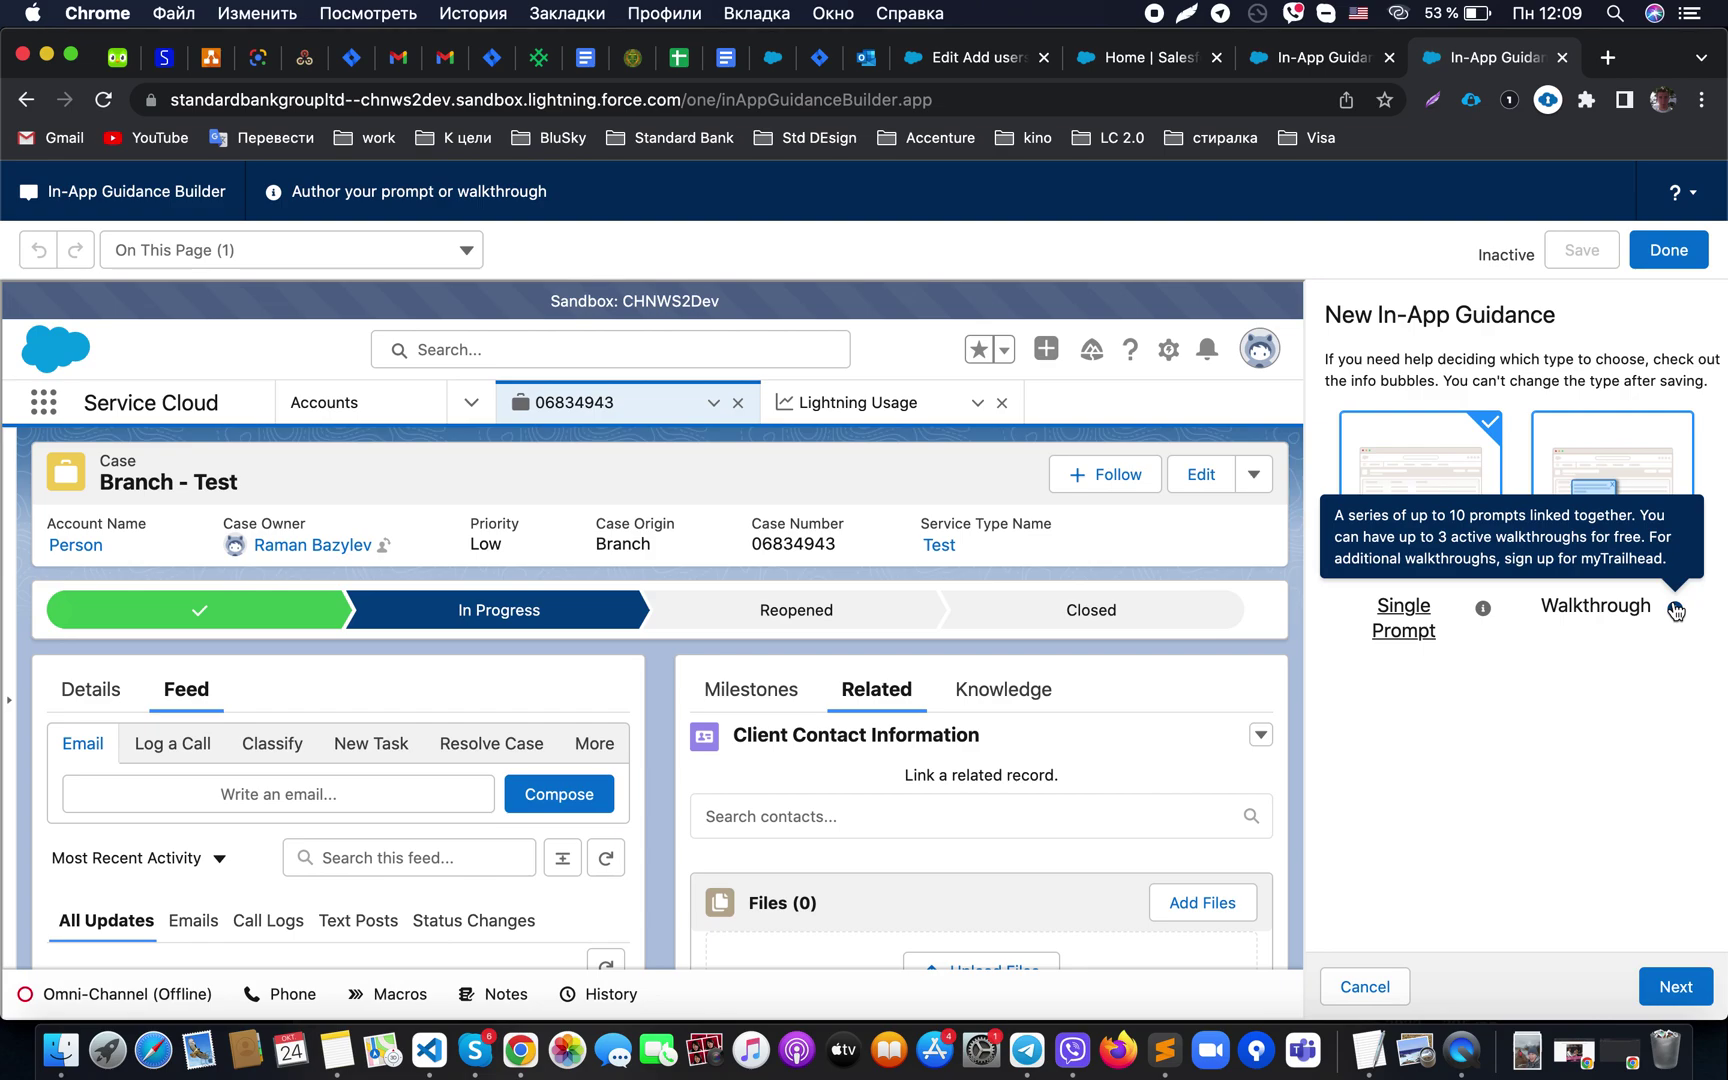
{"action": "mouse_move", "coordinate": [1484, 612]}
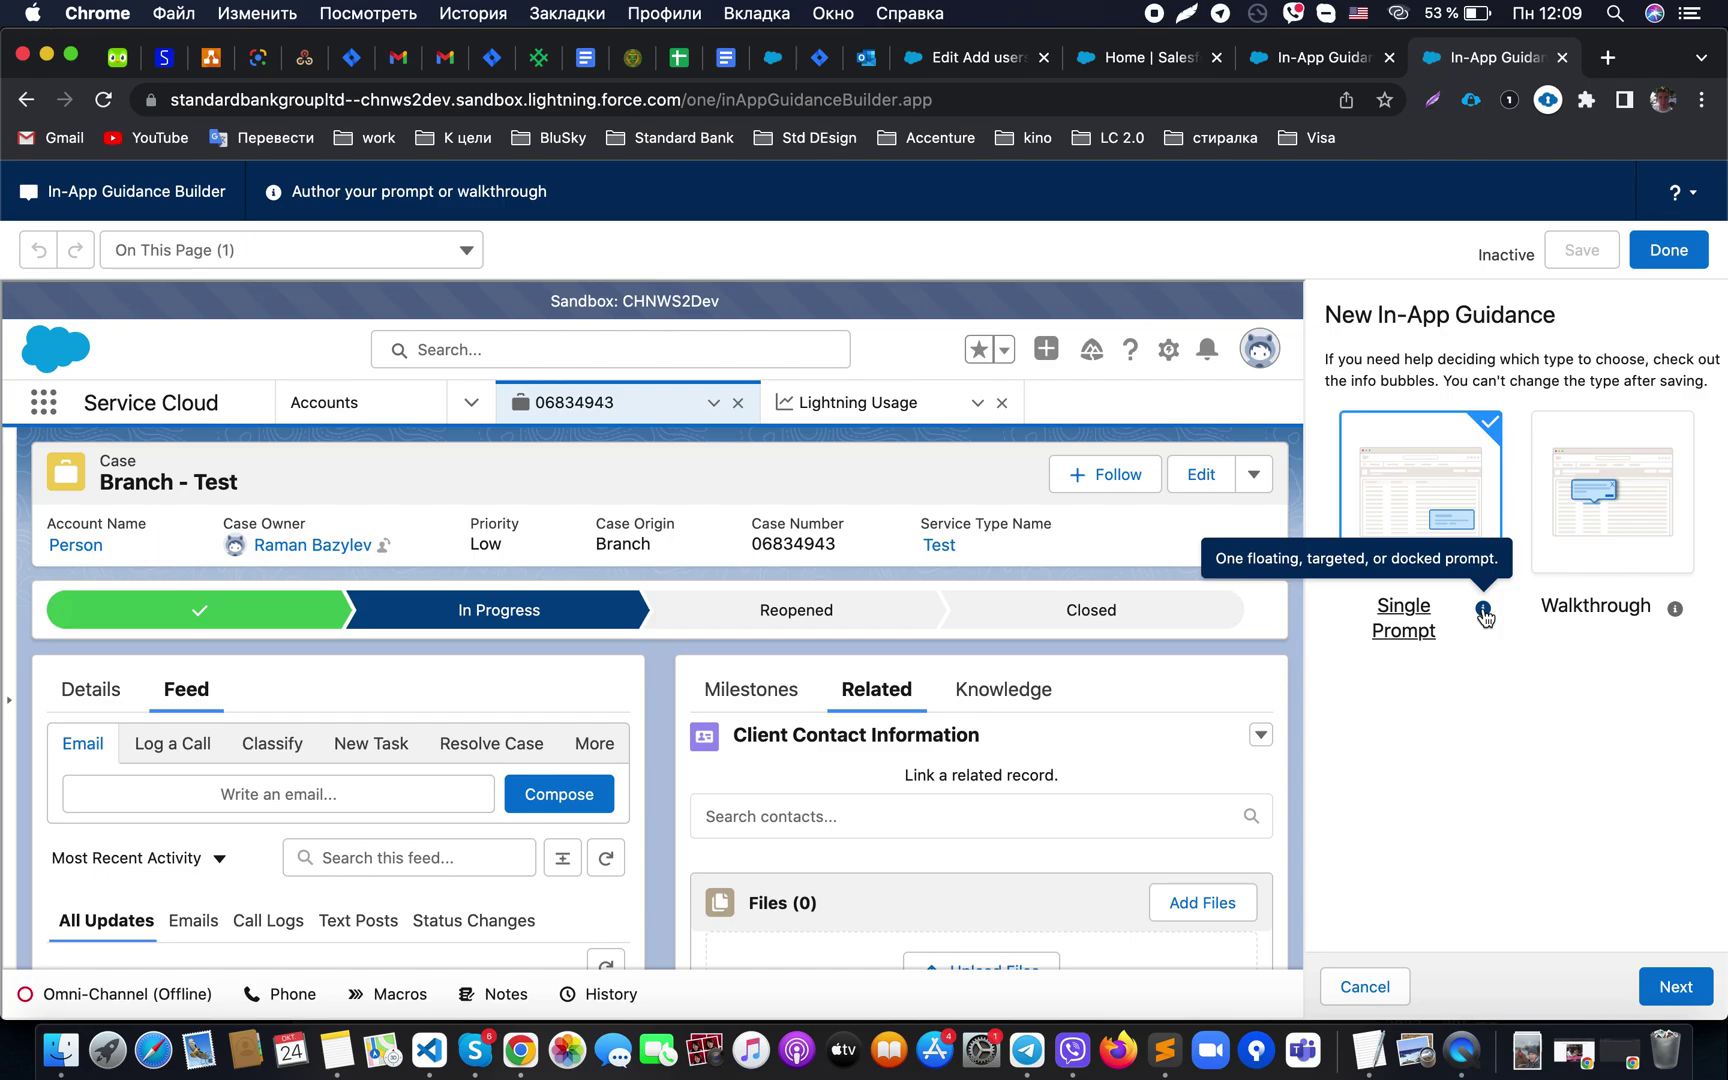
{"action": "left_click", "coordinate": [1578, 522]}
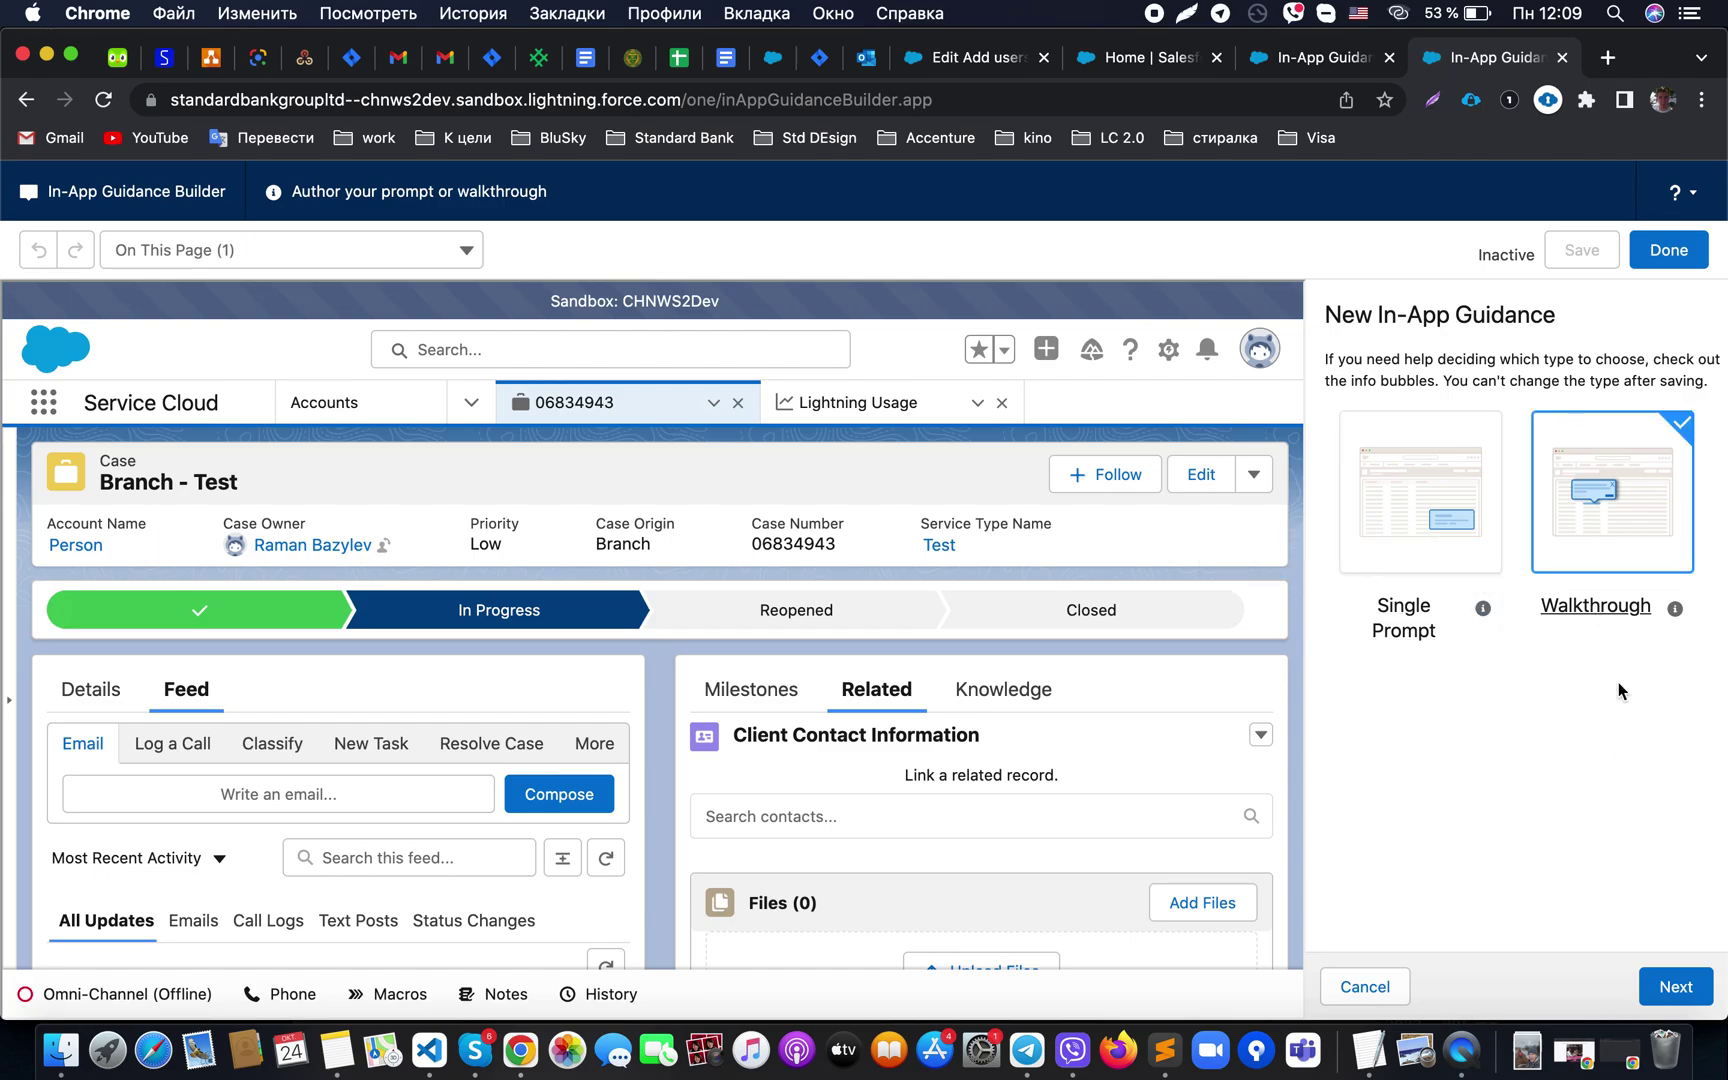
Move to Step 1 and set its prompt type to Targeted Prompt
{"action": "left_click", "coordinate": [1676, 986]}
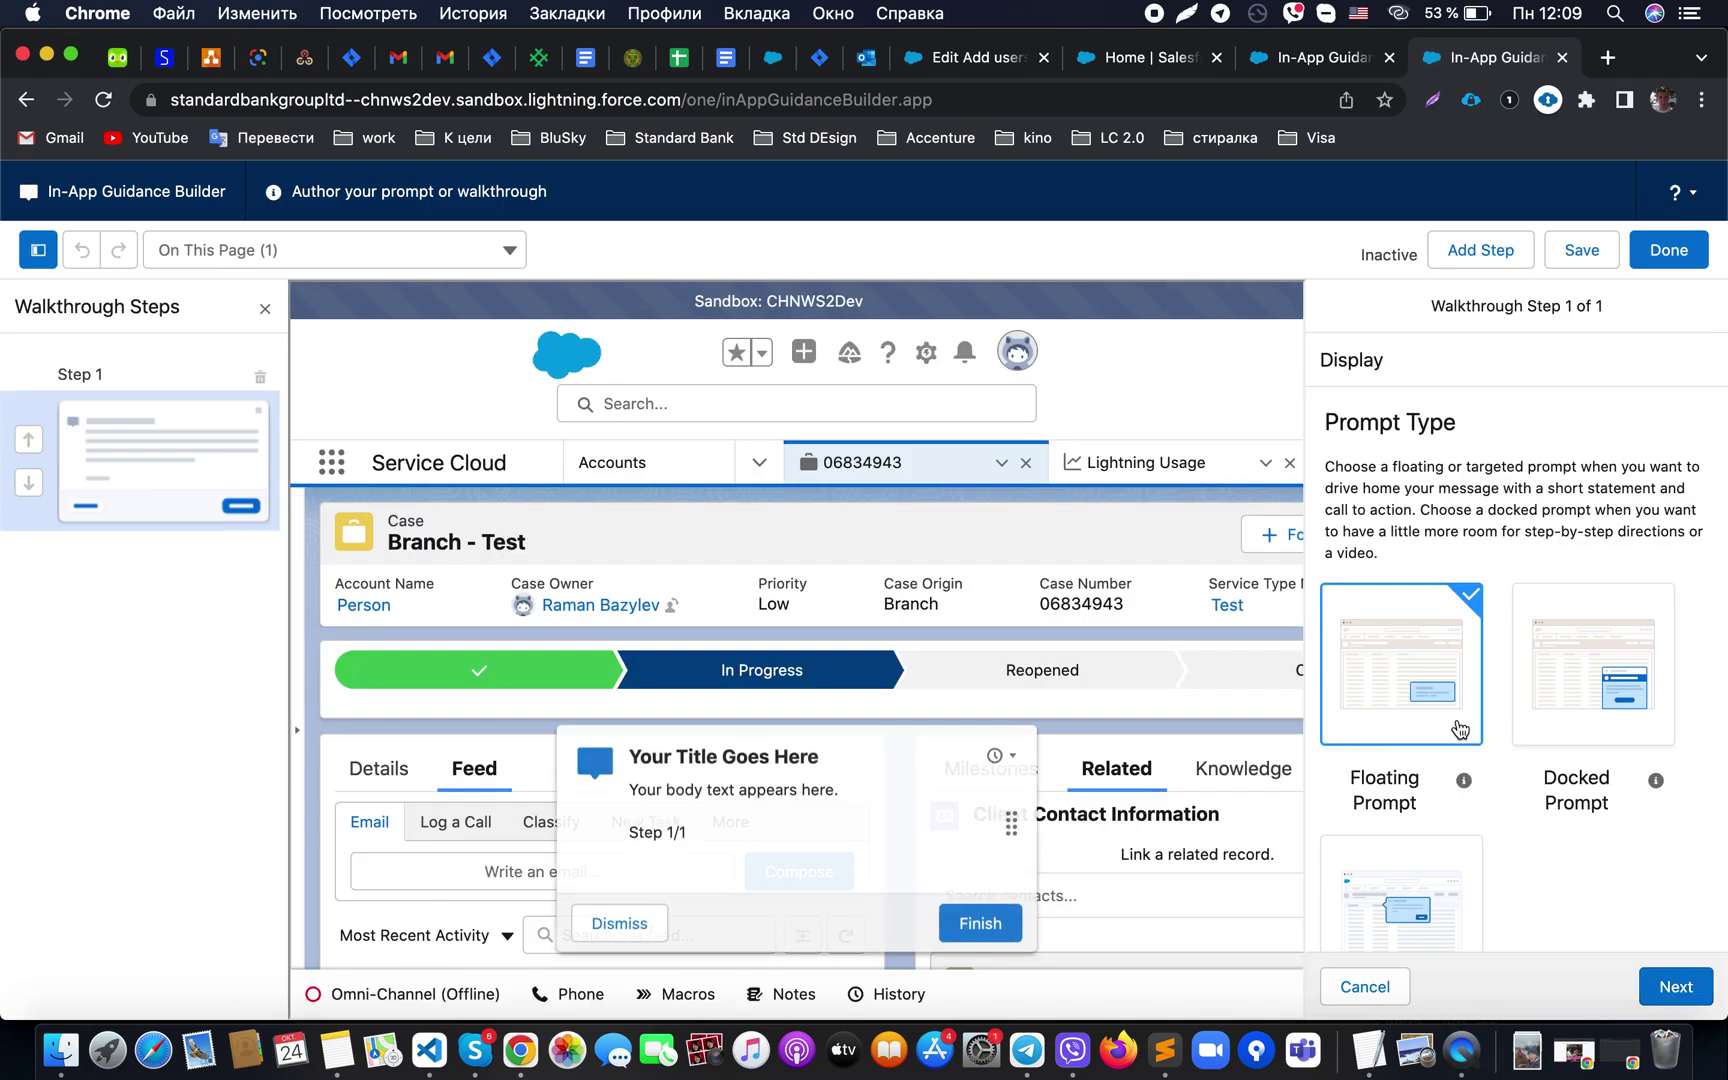
{"action": "mouse_move", "coordinate": [1464, 780]}
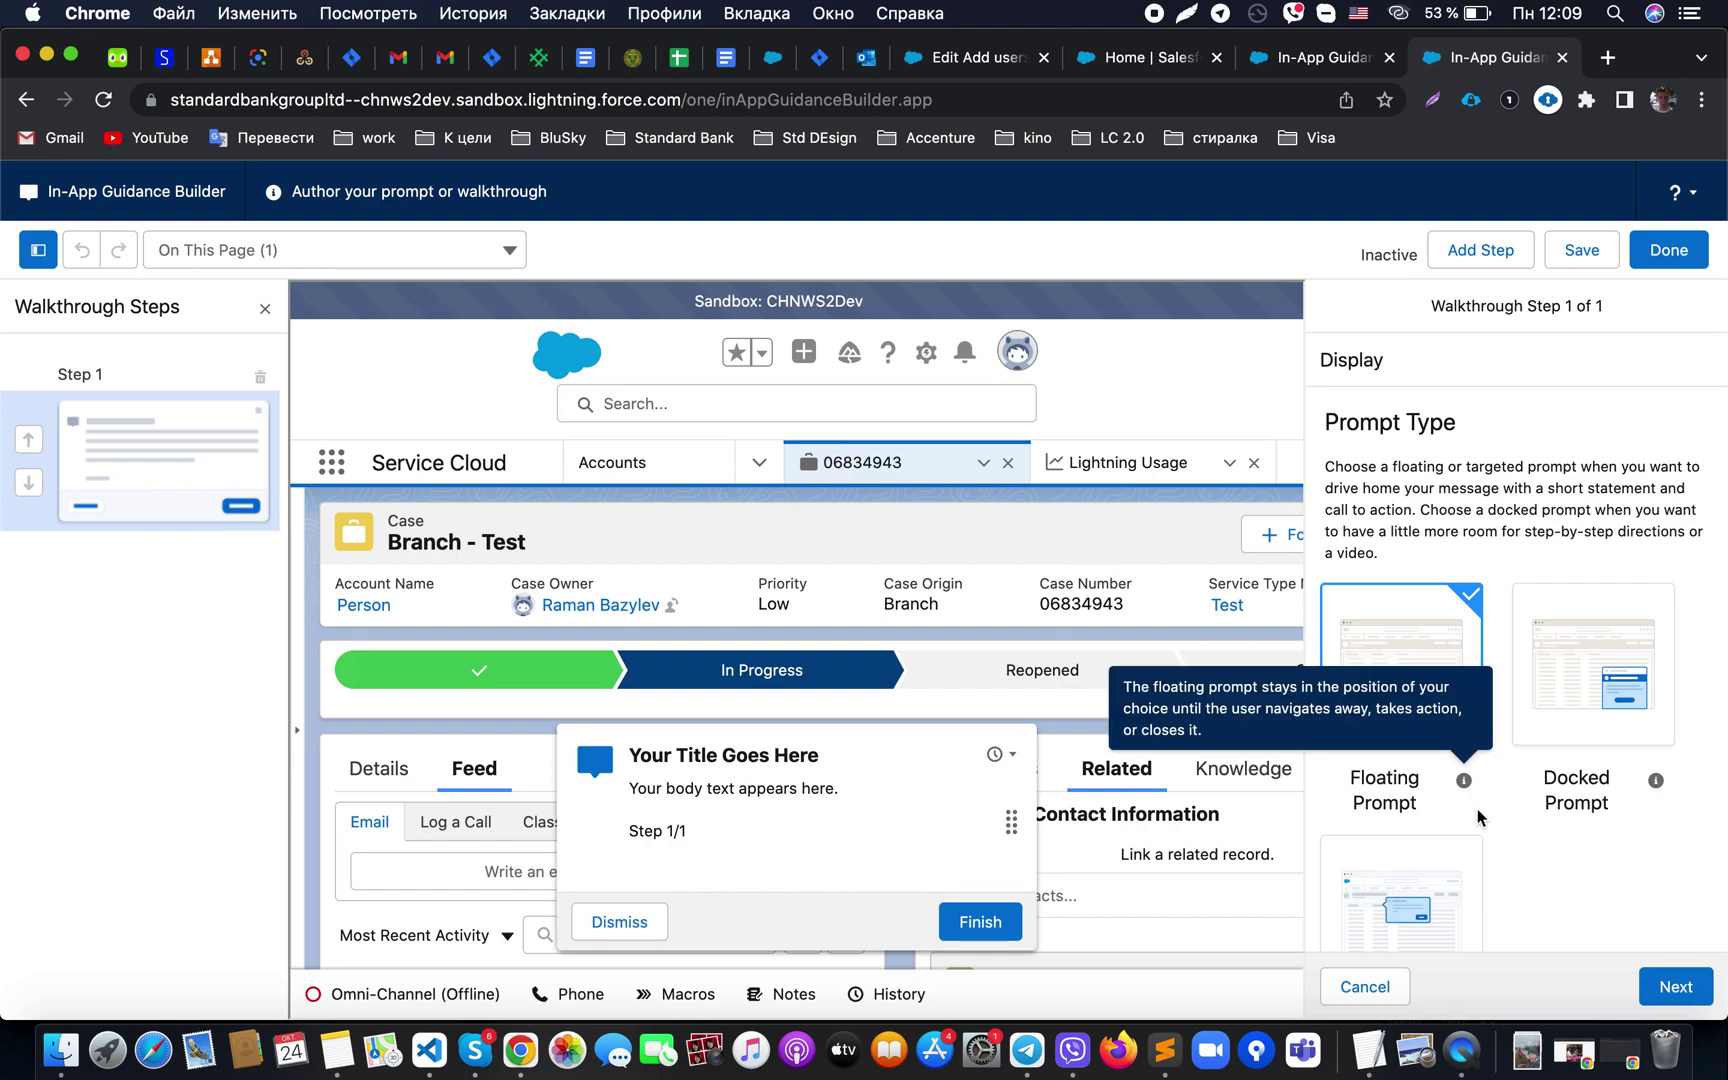
{"action": "scroll", "coordinate": [1480, 818], "scroll_direction": "down", "scroll_amount": 2}
{"action": "left_click", "coordinate": [1578, 600]}
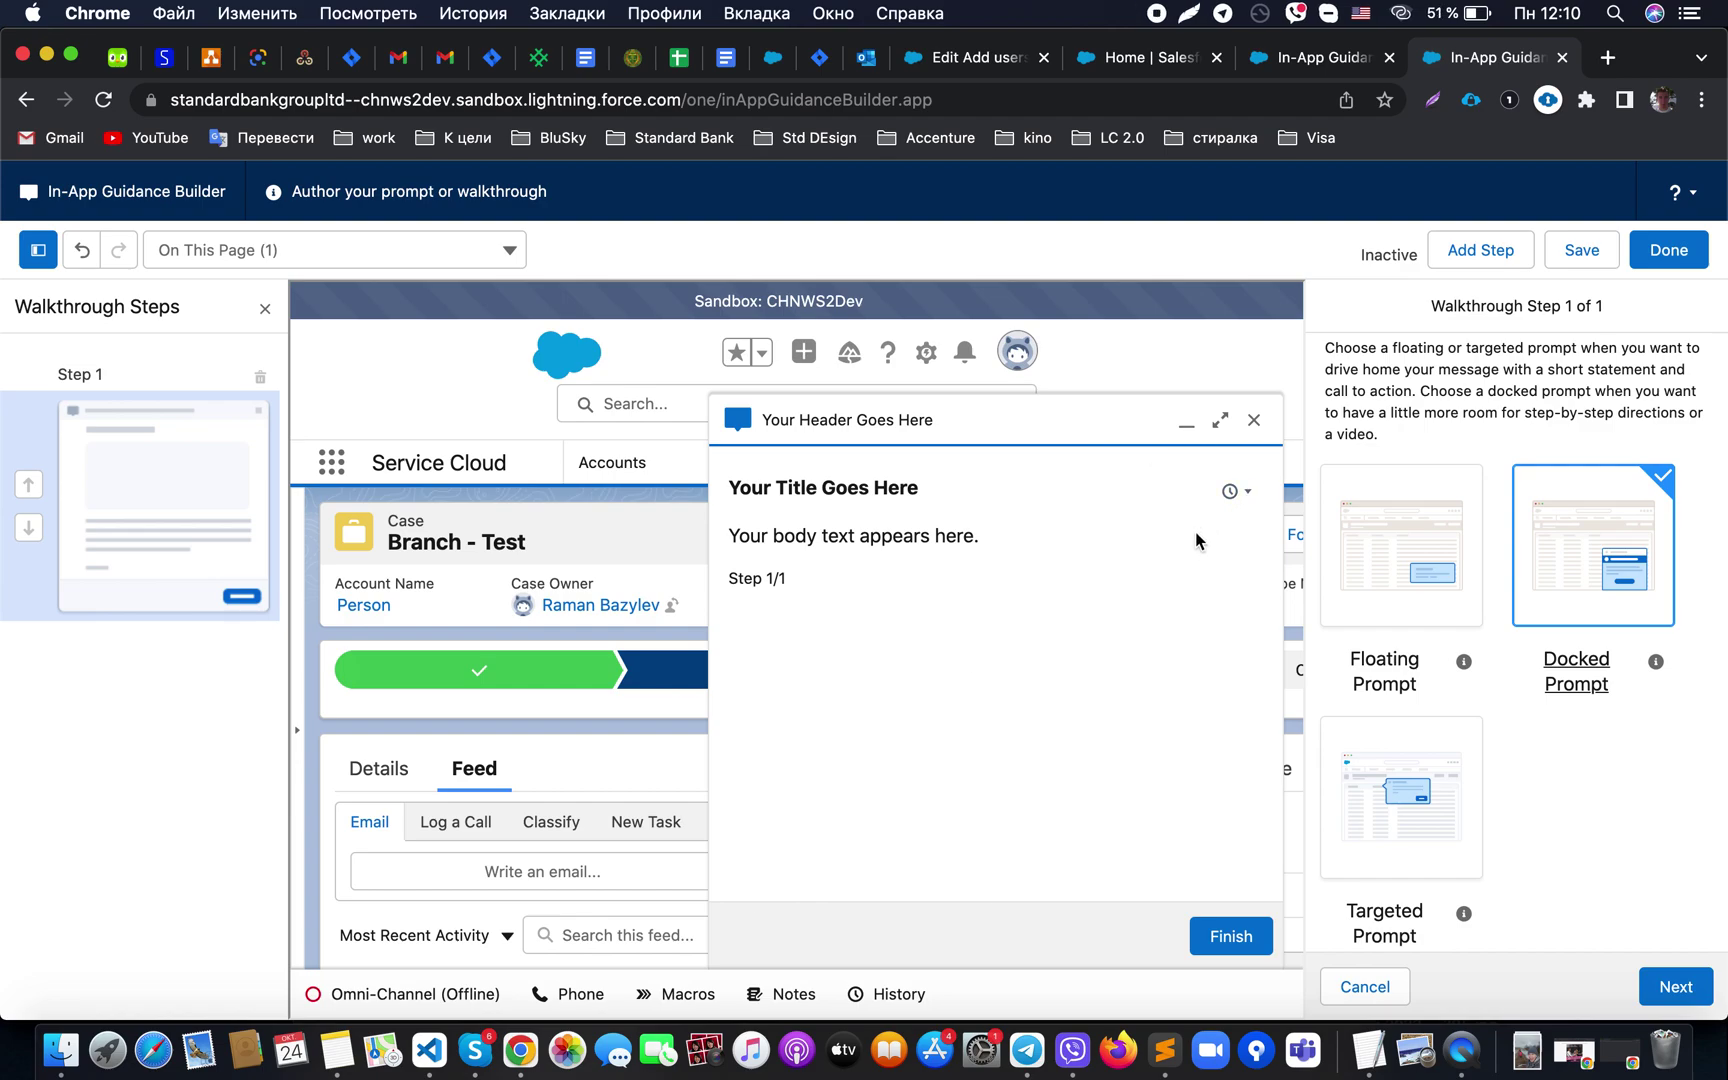
{"action": "key", "text": "XF86AudioRaiseVolume"}
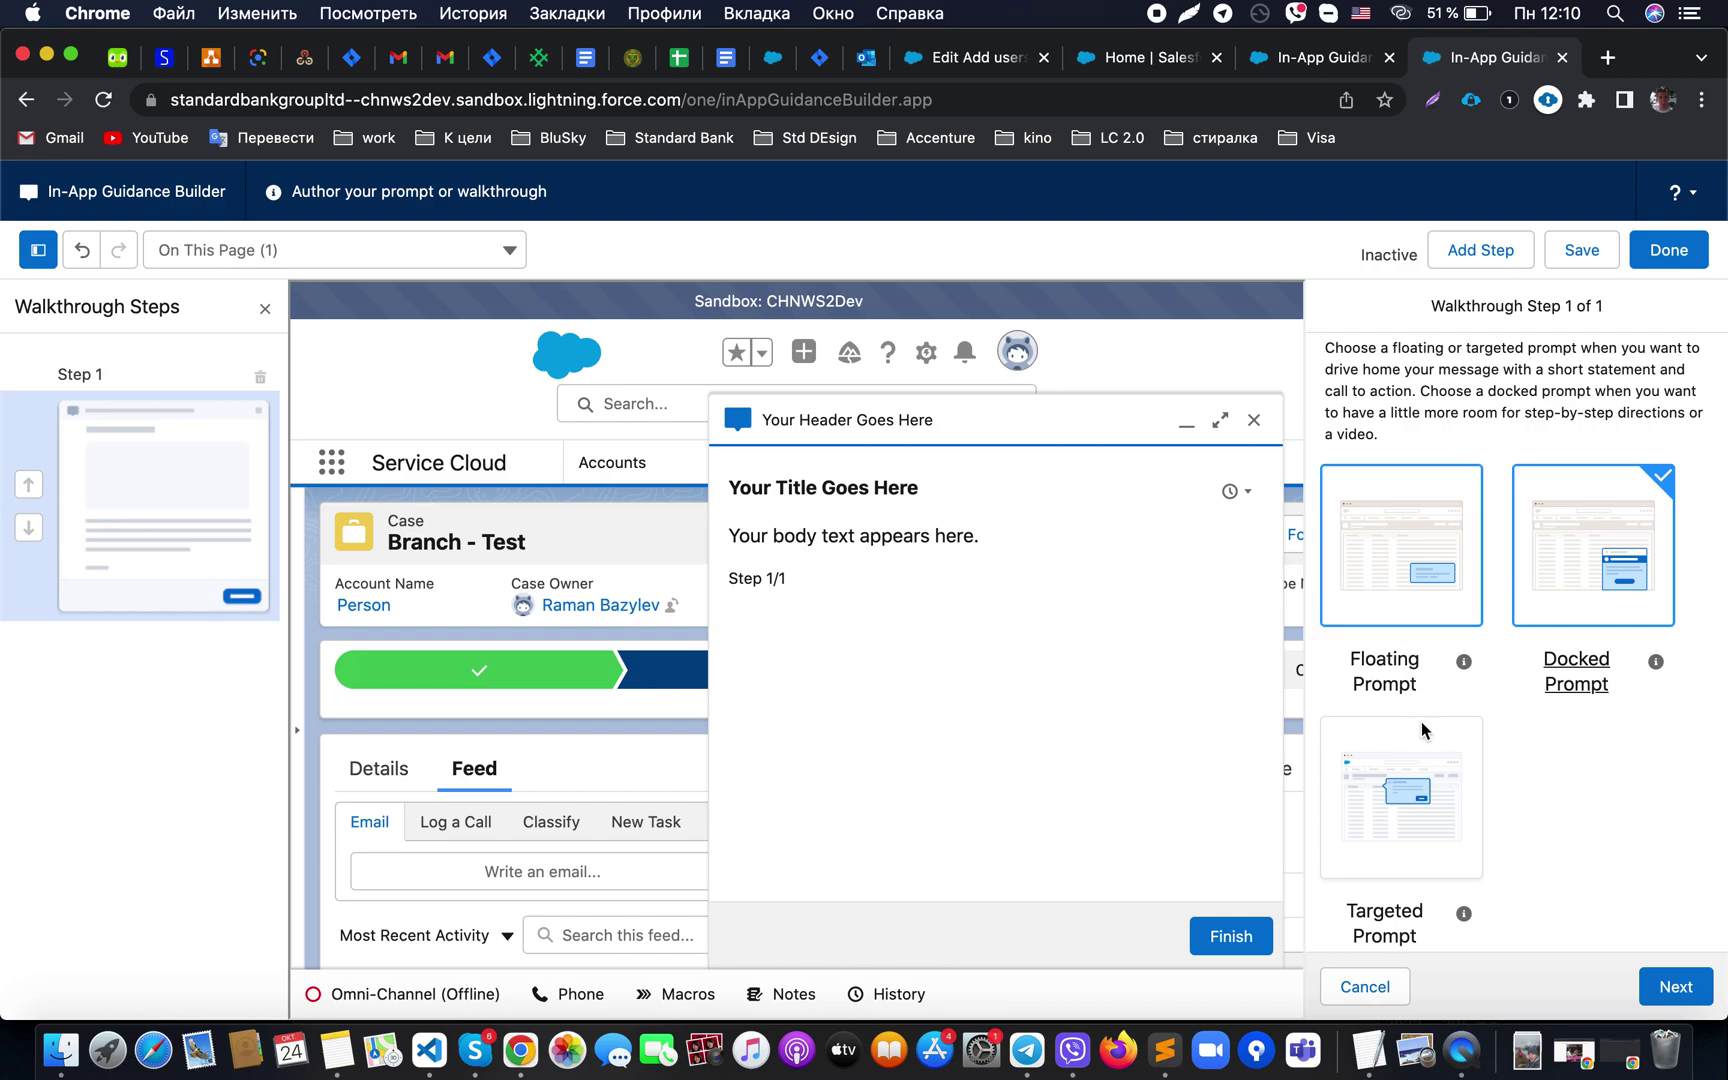
{"action": "left_click", "coordinate": [1426, 768]}
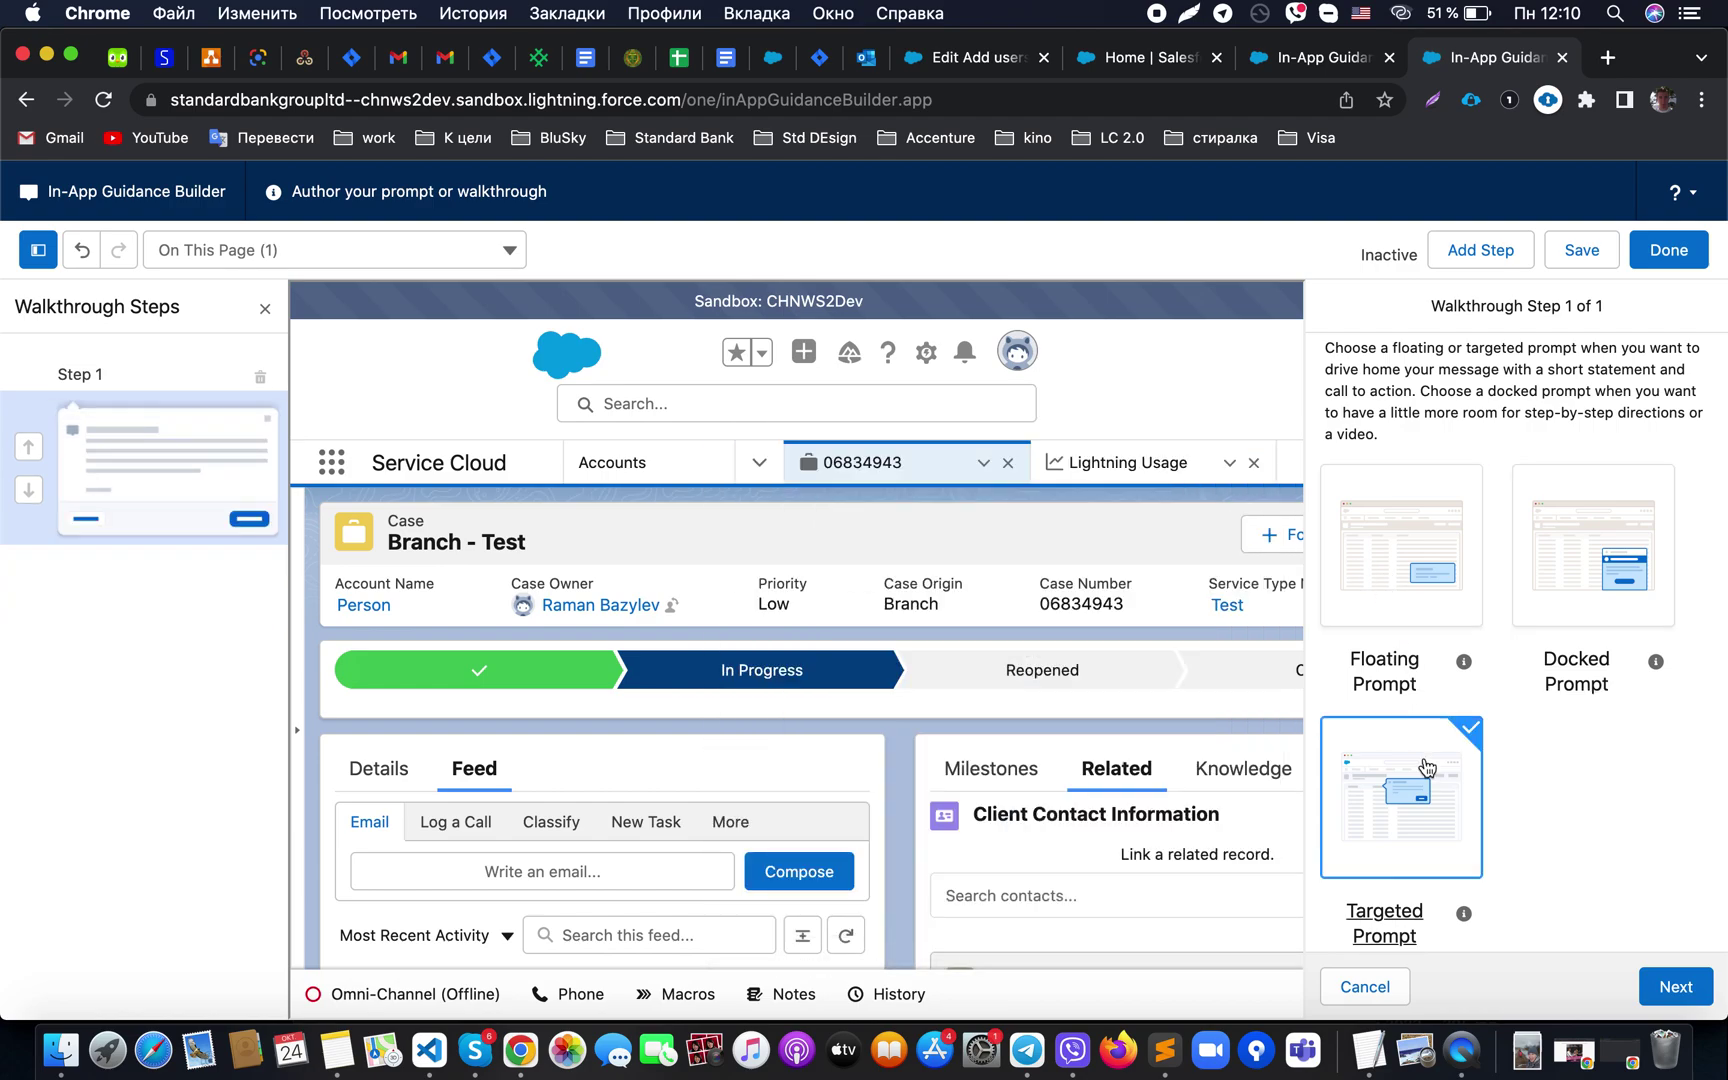
Use Targeting Mode to anchor the prompt to the global search bar
{"action": "scroll", "coordinate": [1566, 837], "scroll_direction": "down", "scroll_amount": 3}
{"action": "scroll", "coordinate": [1560, 830], "scroll_direction": "down", "scroll_amount": 3}
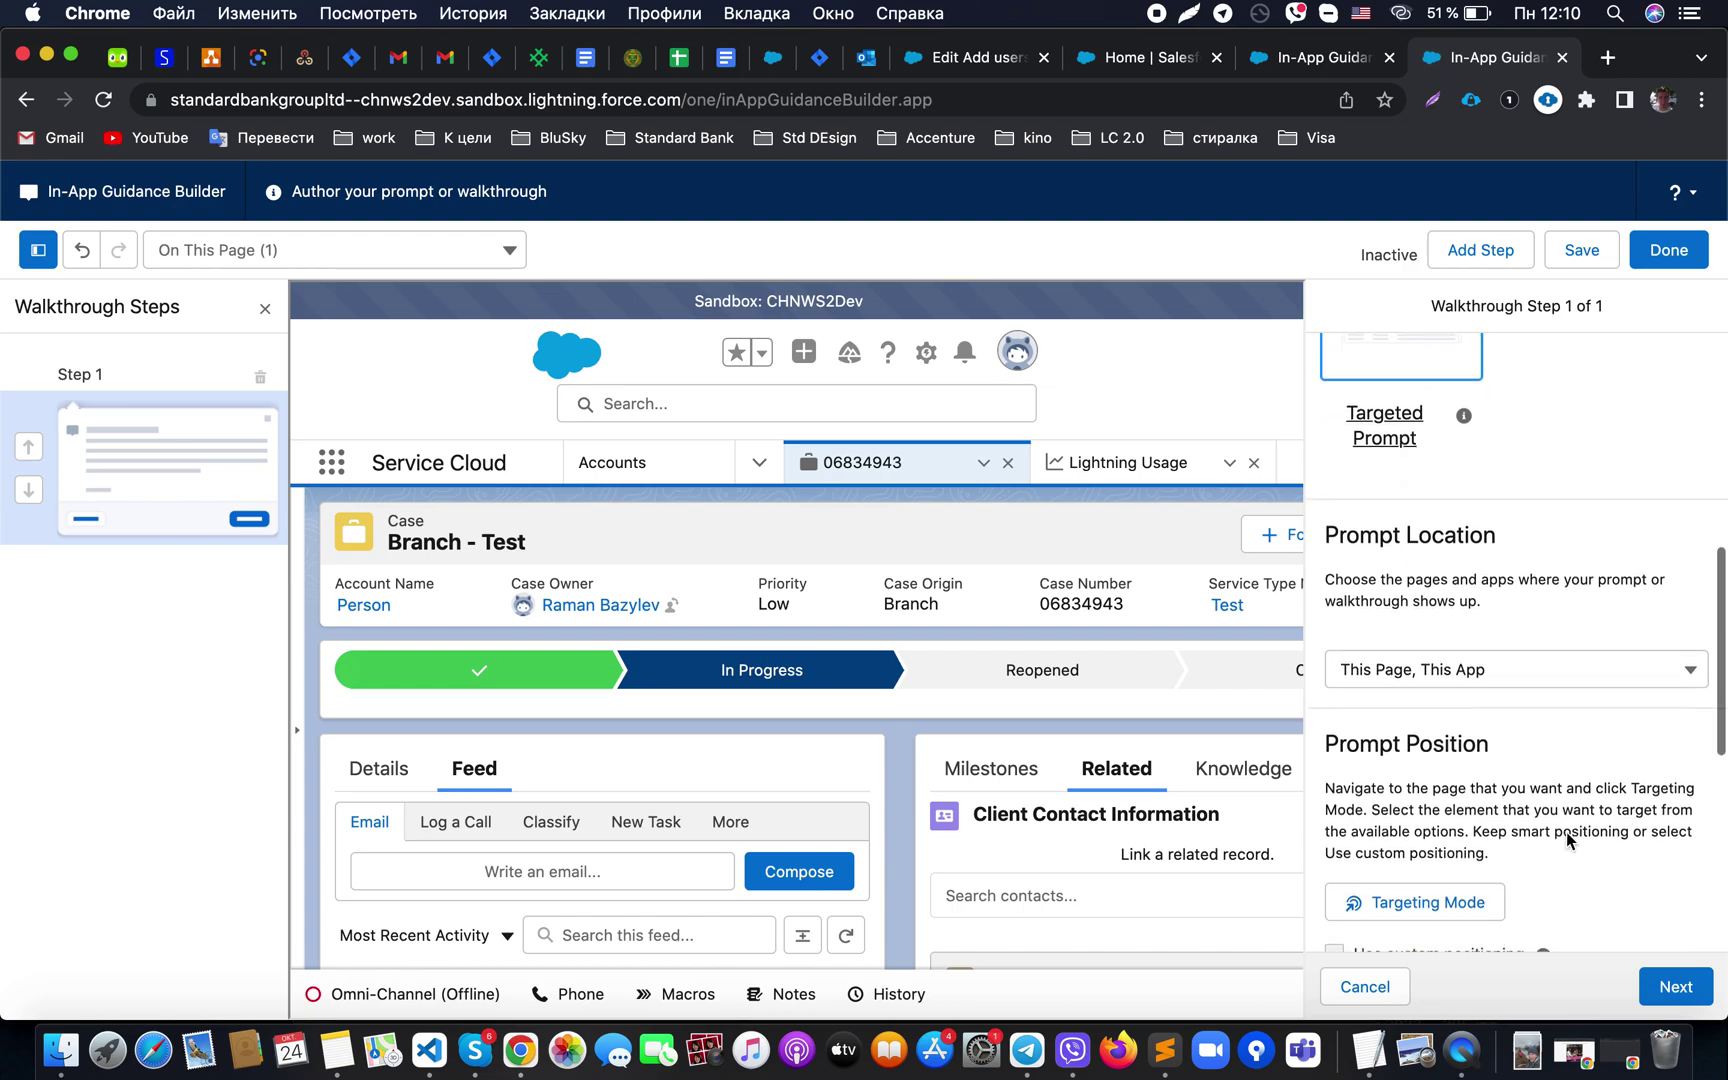
{"action": "scroll", "coordinate": [1492, 784], "scroll_direction": "down", "scroll_amount": 2}
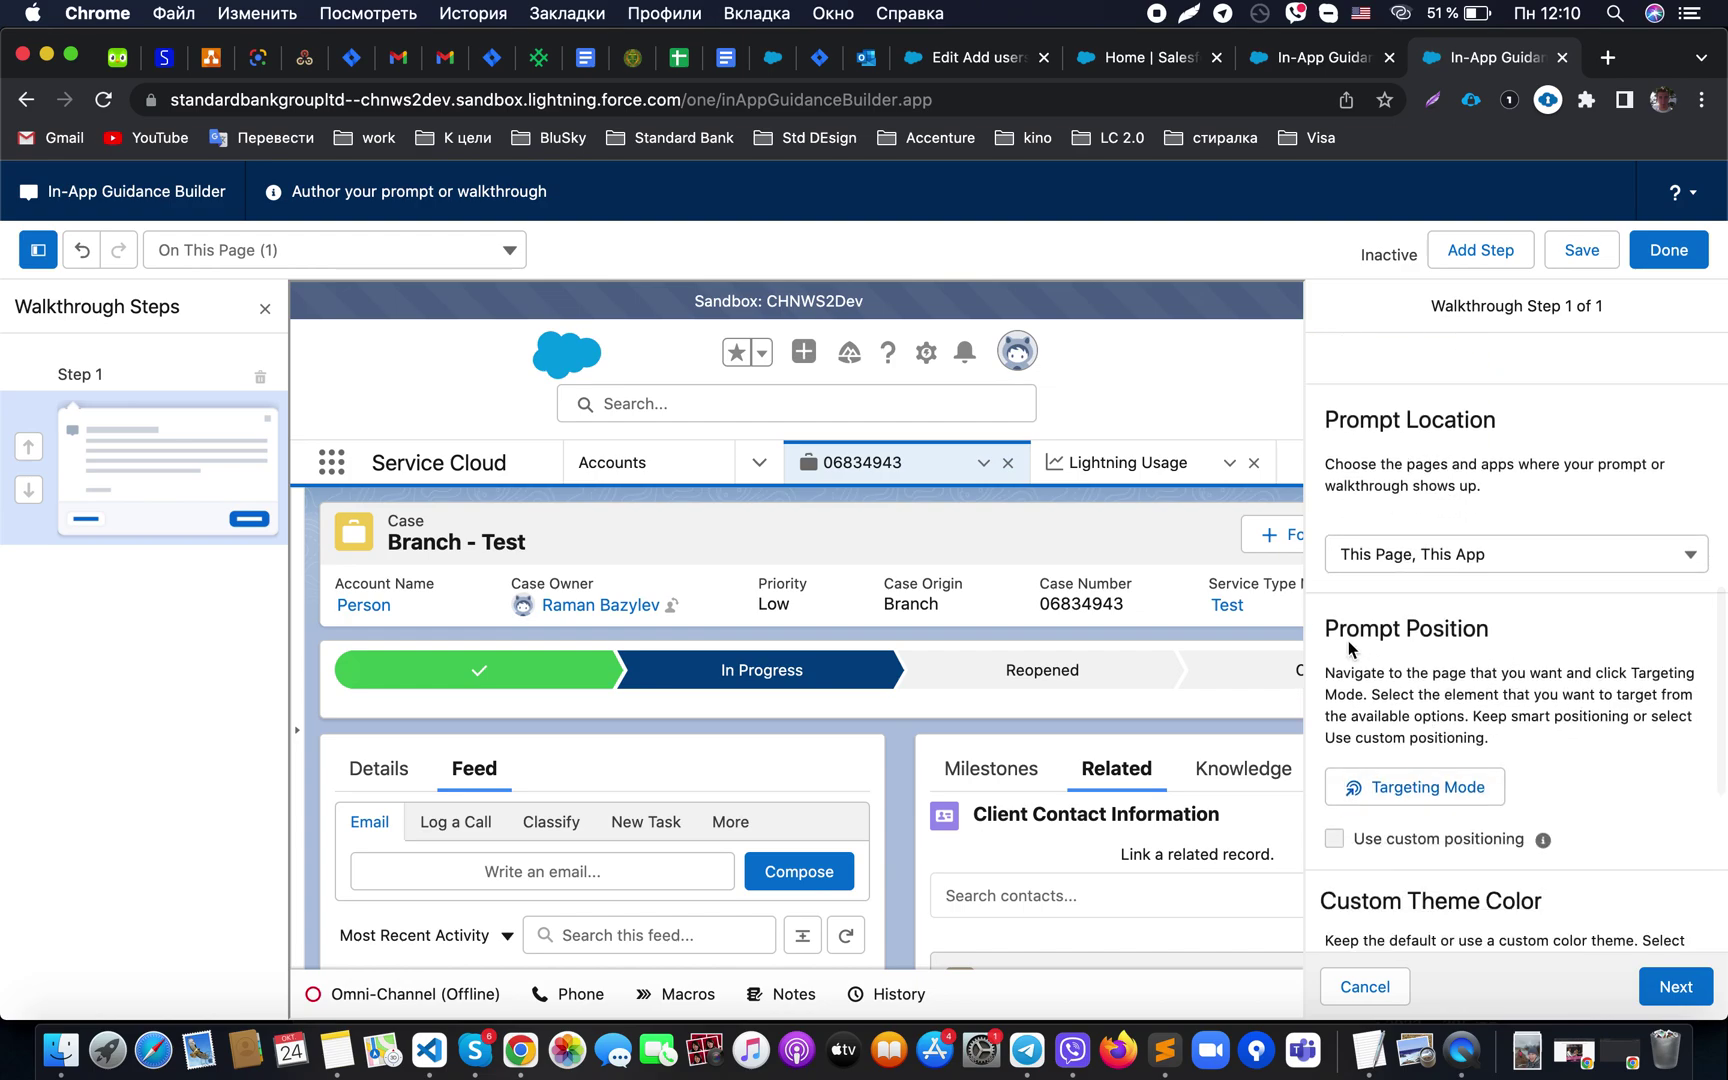
{"action": "left_click", "coordinate": [1452, 785]}
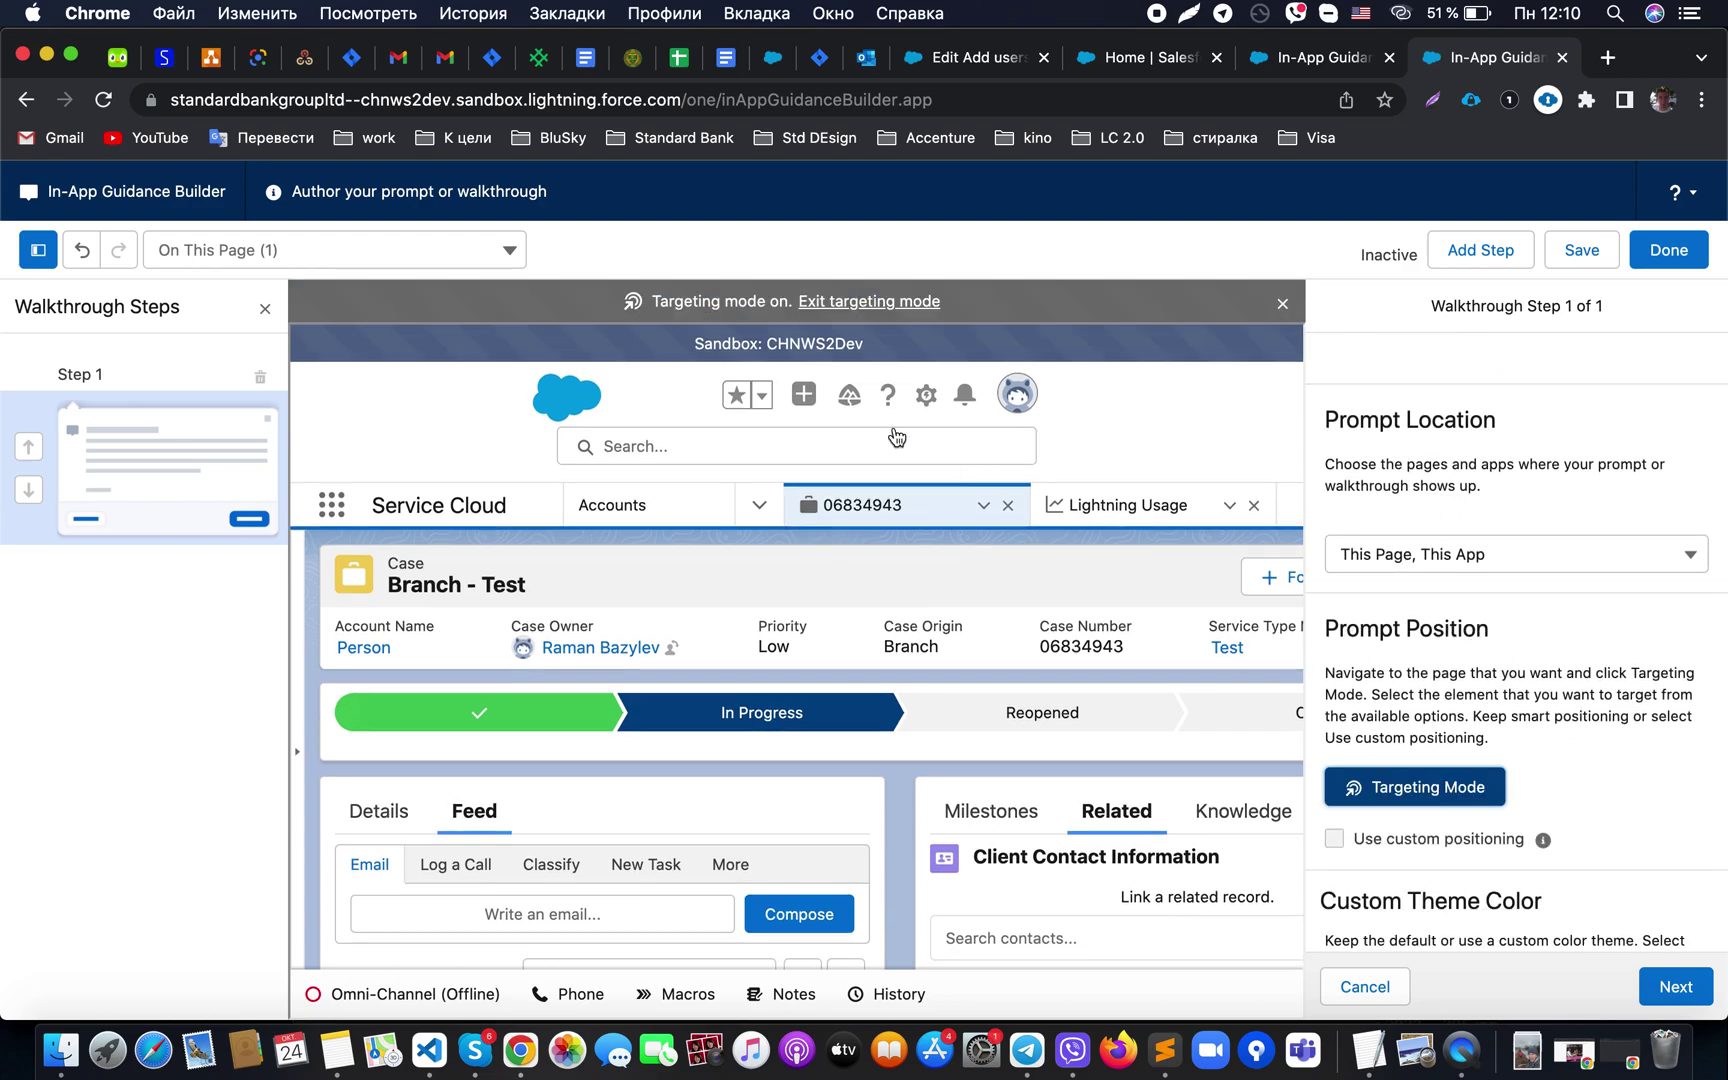
{"action": "left_click", "coordinate": [829, 455]}
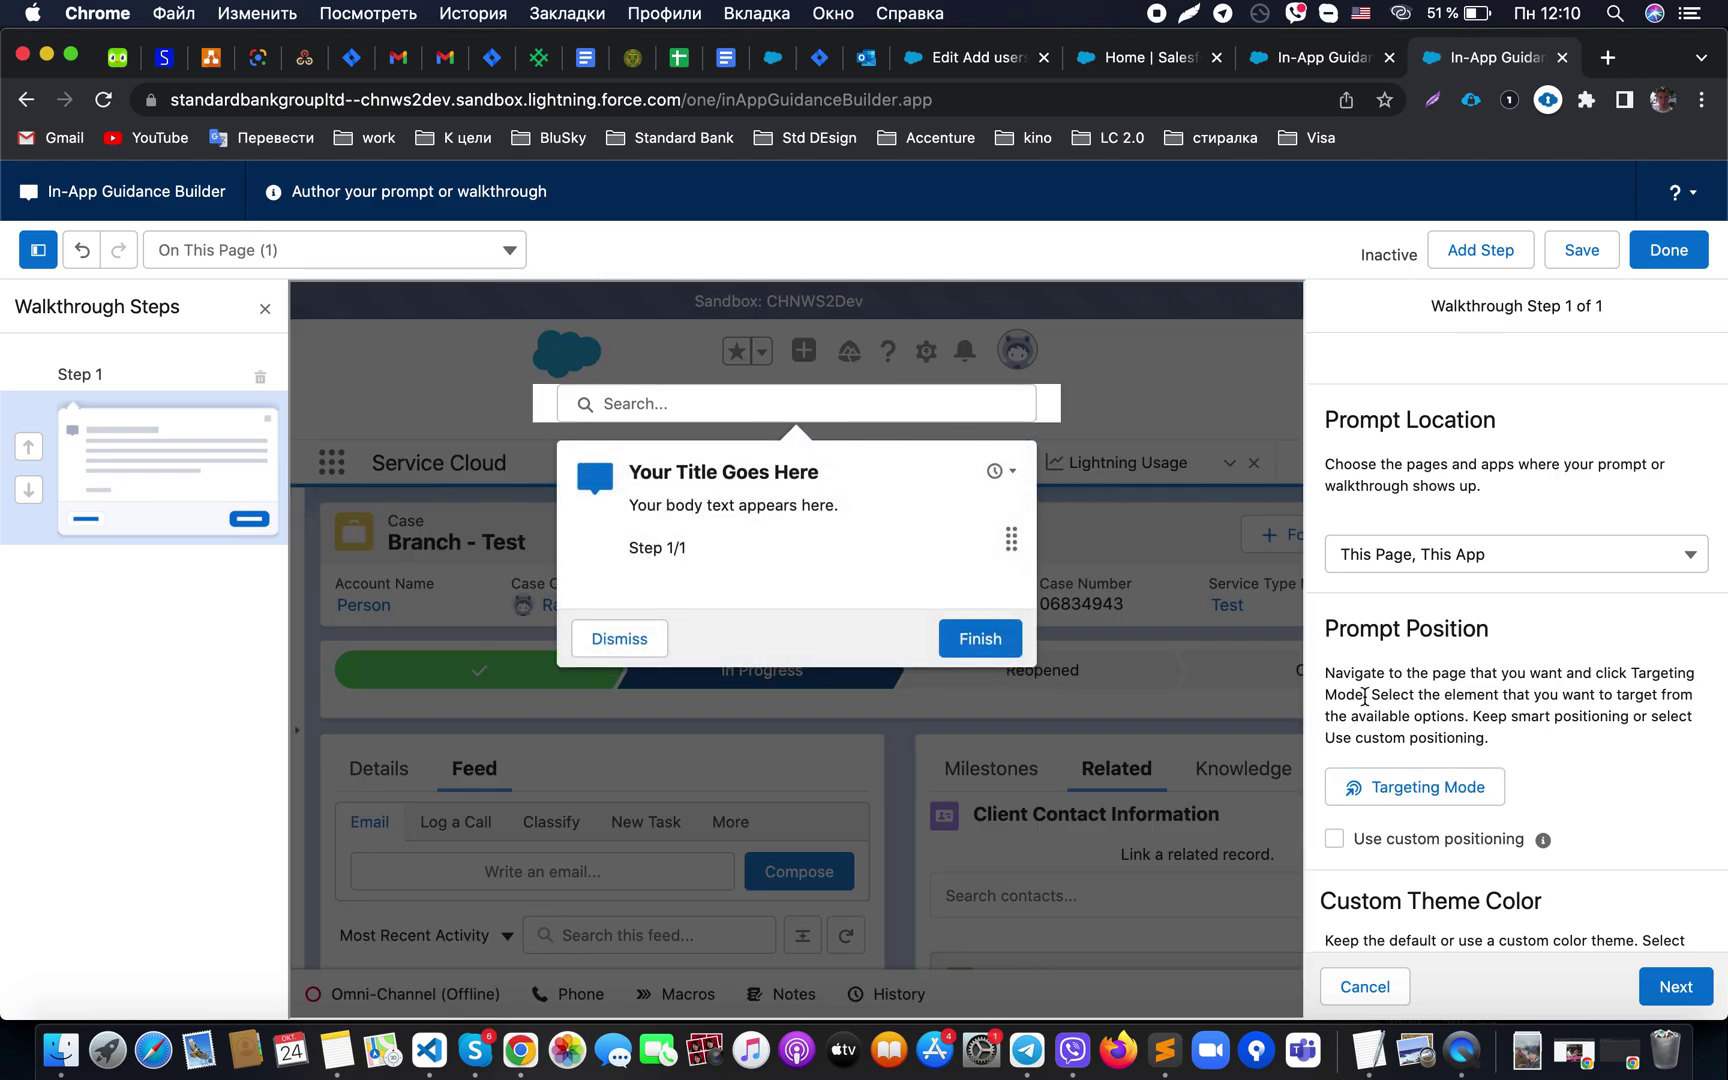
{"action": "scroll", "coordinate": [1470, 825], "scroll_direction": "down", "scroll_amount": 5}
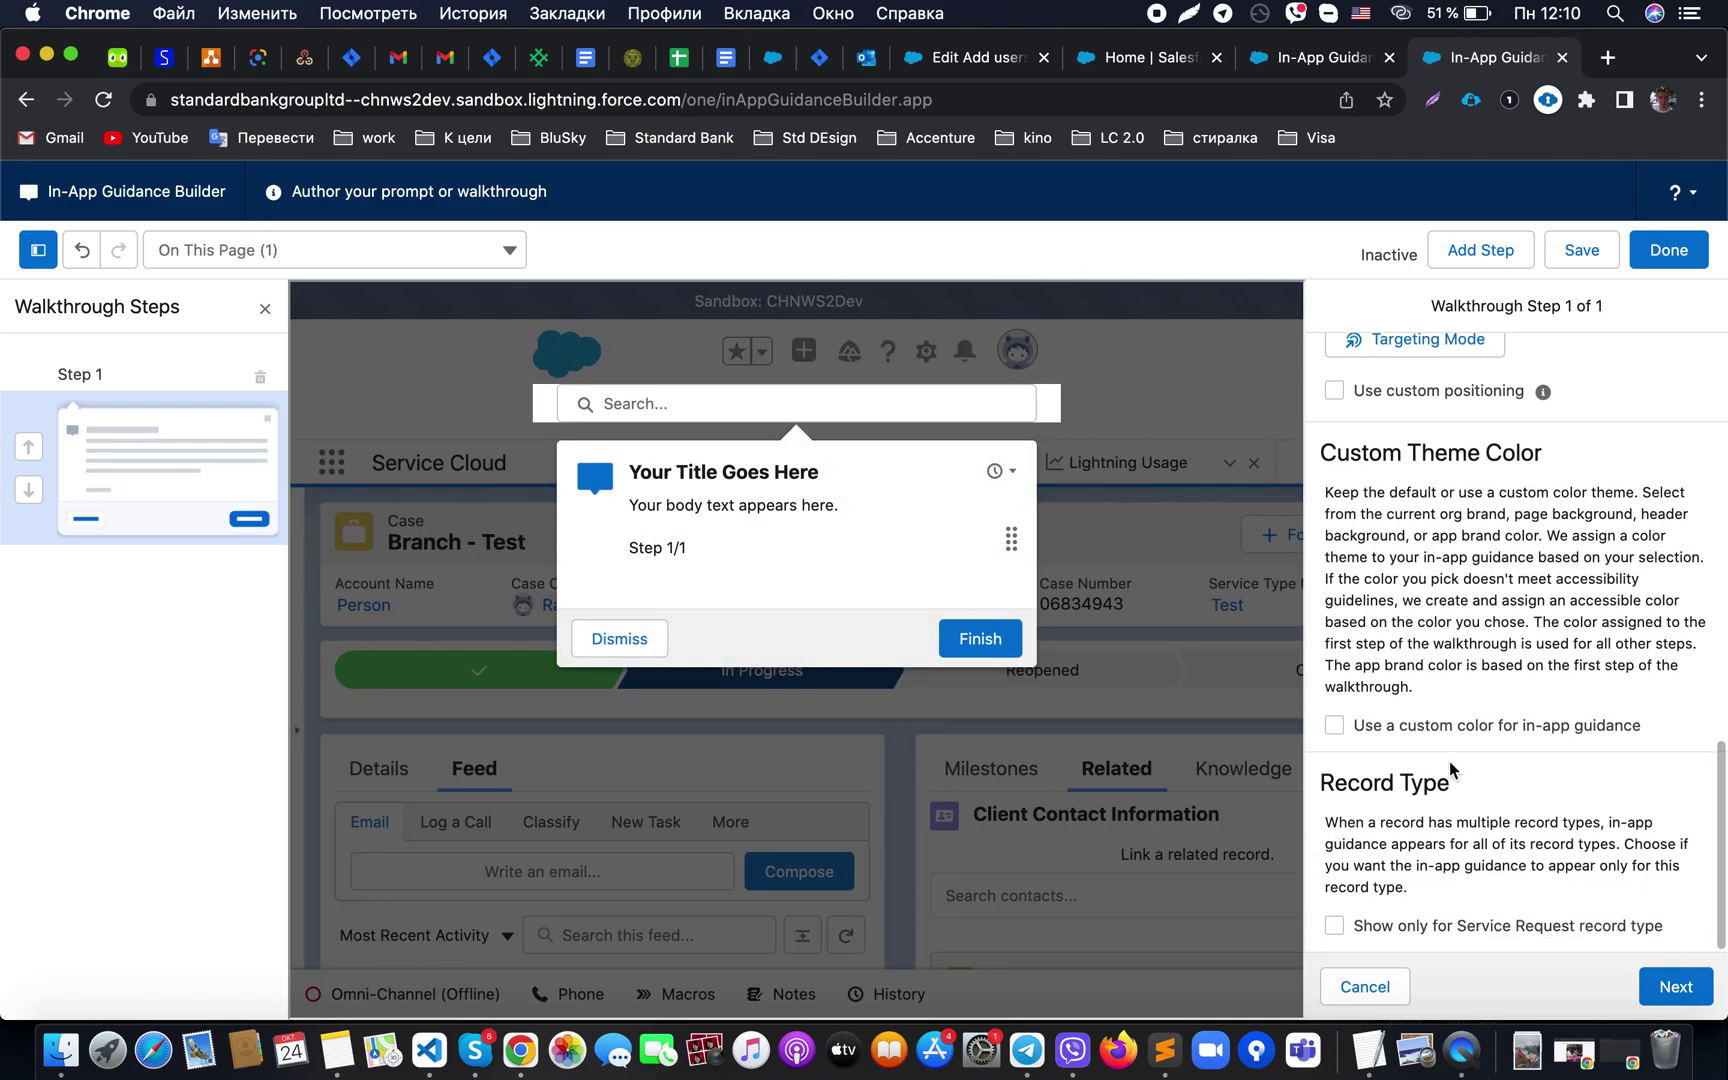
{"action": "scroll", "coordinate": [1440, 640], "scroll_direction": "up", "scroll_amount": 1}
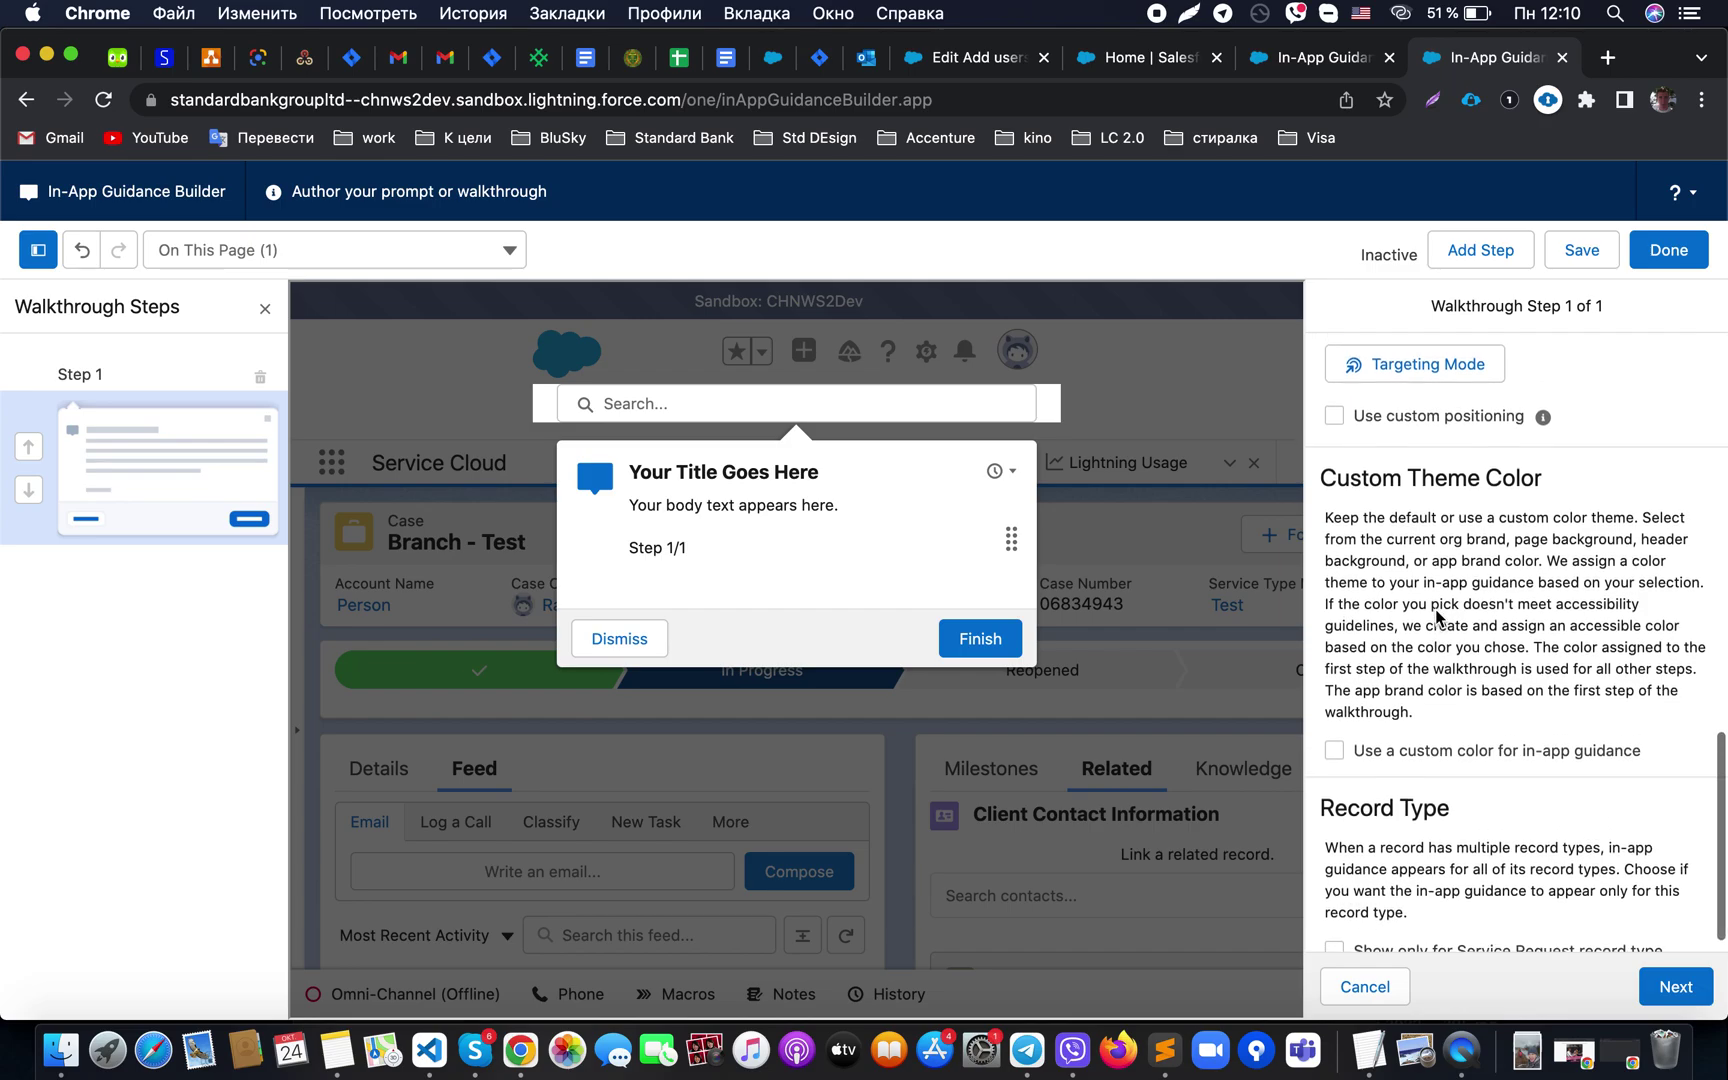
{"action": "scroll", "coordinate": [1437, 617], "scroll_direction": "up", "scroll_amount": 10}
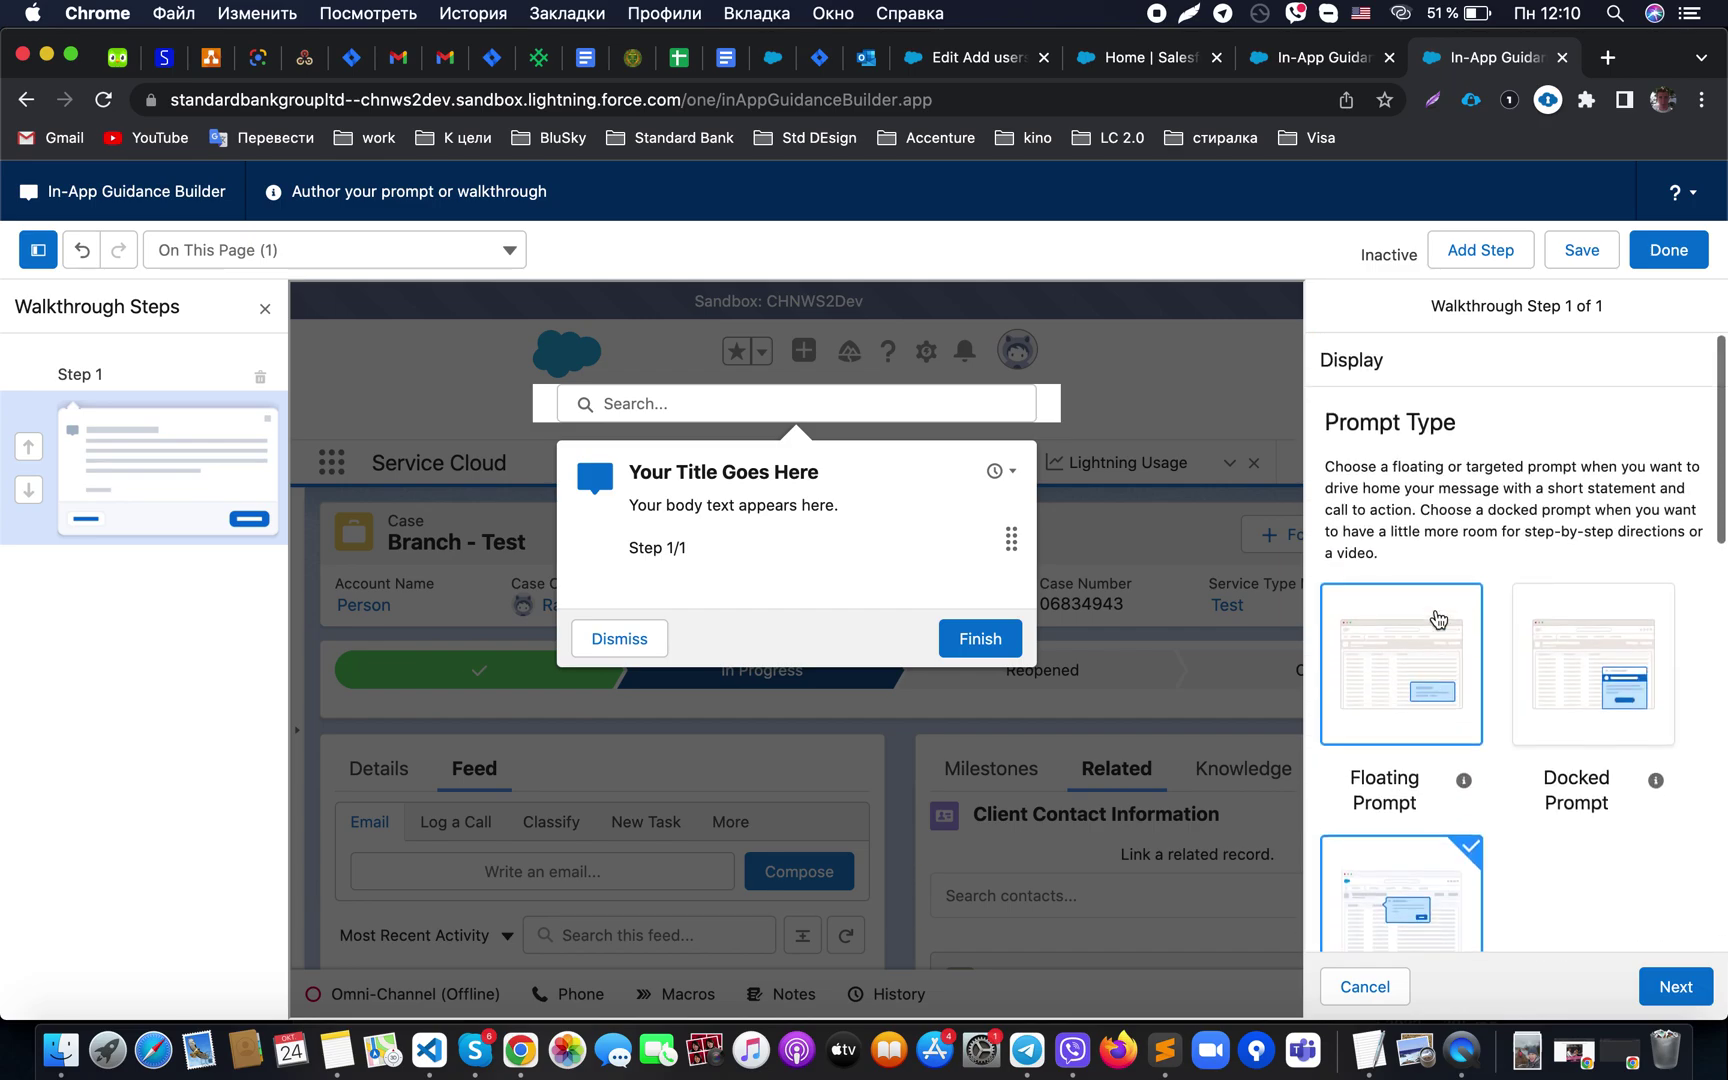
{"action": "scroll", "coordinate": [1437, 617], "scroll_direction": "down", "scroll_amount": 10}
Give Step 1 title 'Test Title about global search' and body 'test body about it', then try saving
{"action": "left_click", "coordinate": [1677, 987]}
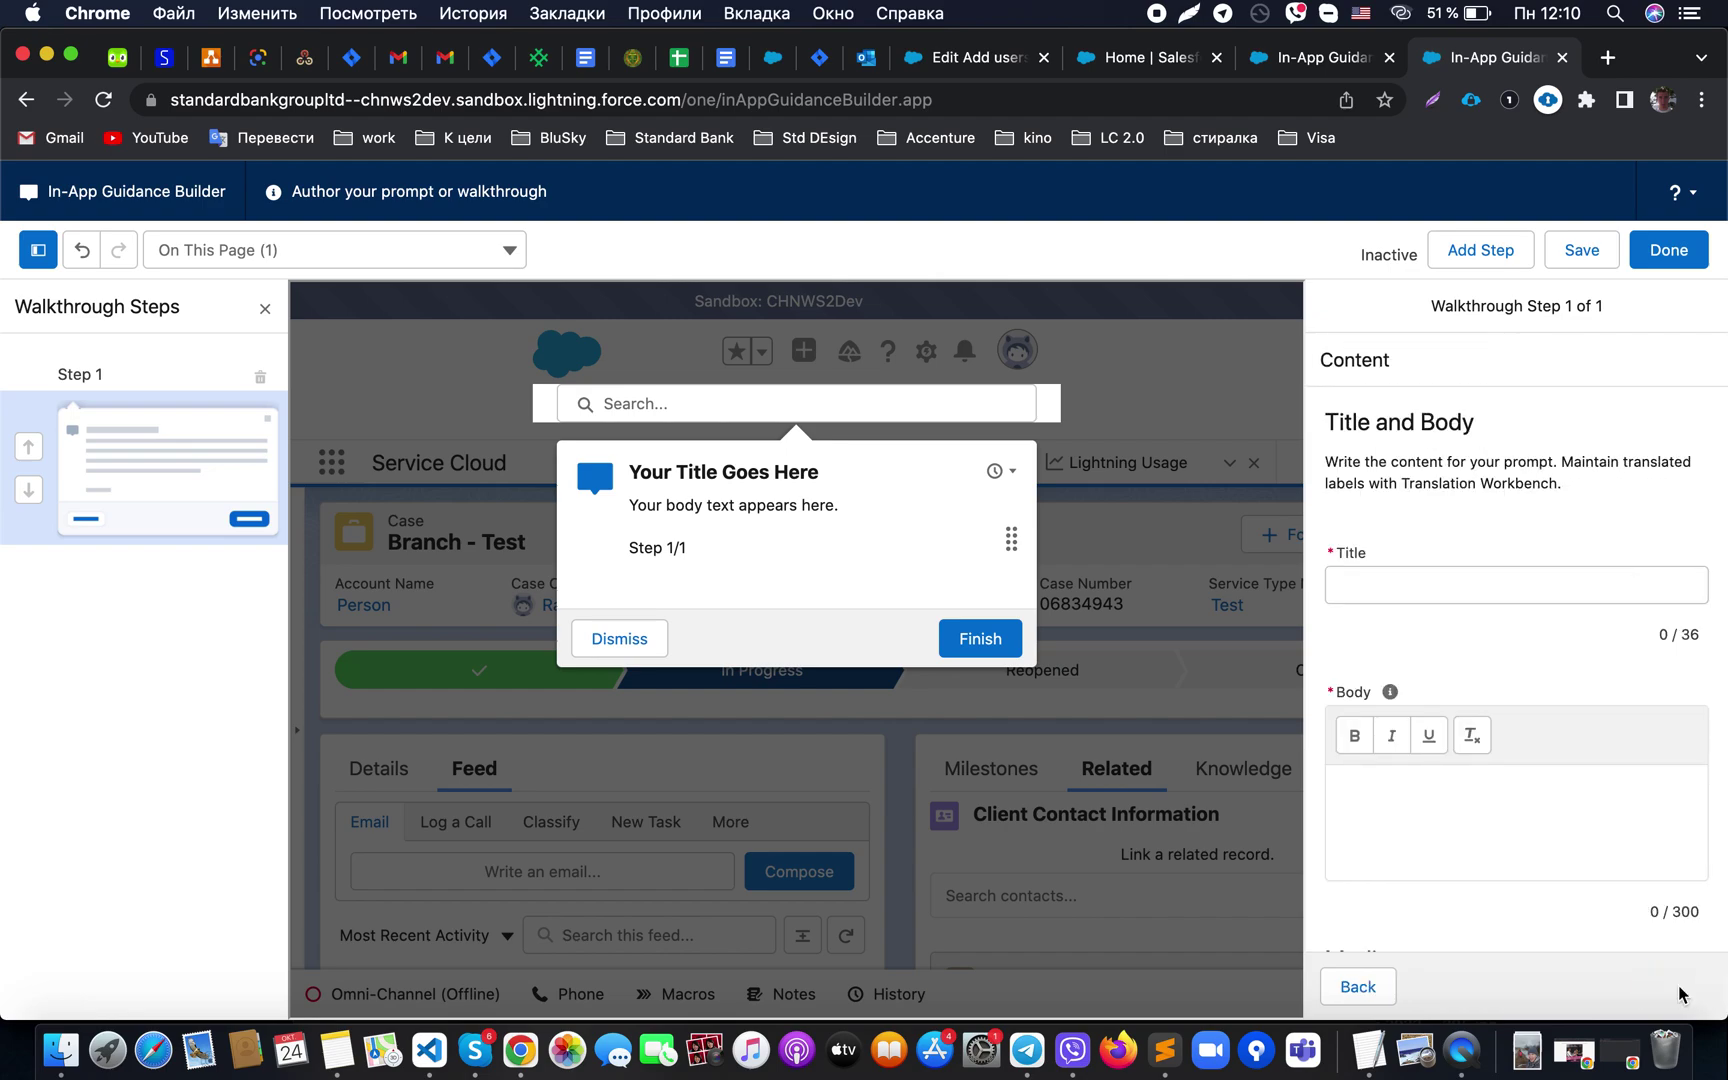
{"action": "left_click", "coordinate": [1334, 577]}
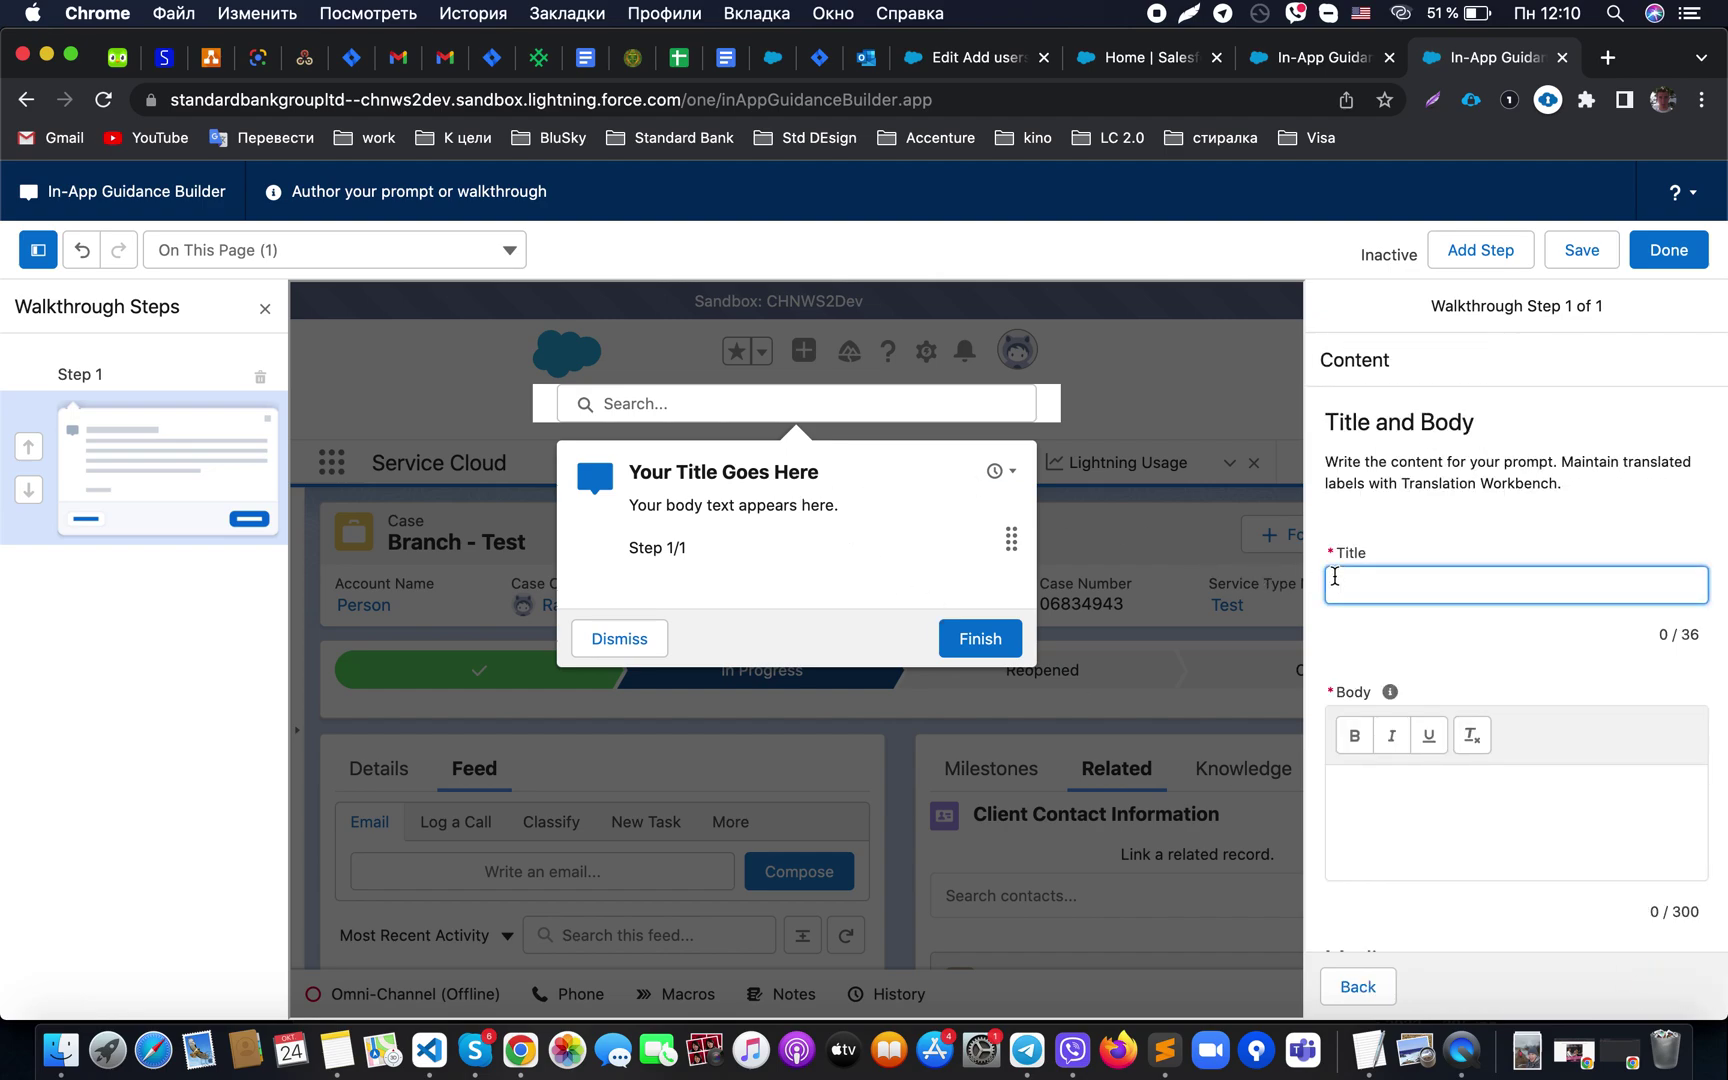
{"action": "type", "text": "Test Title "}
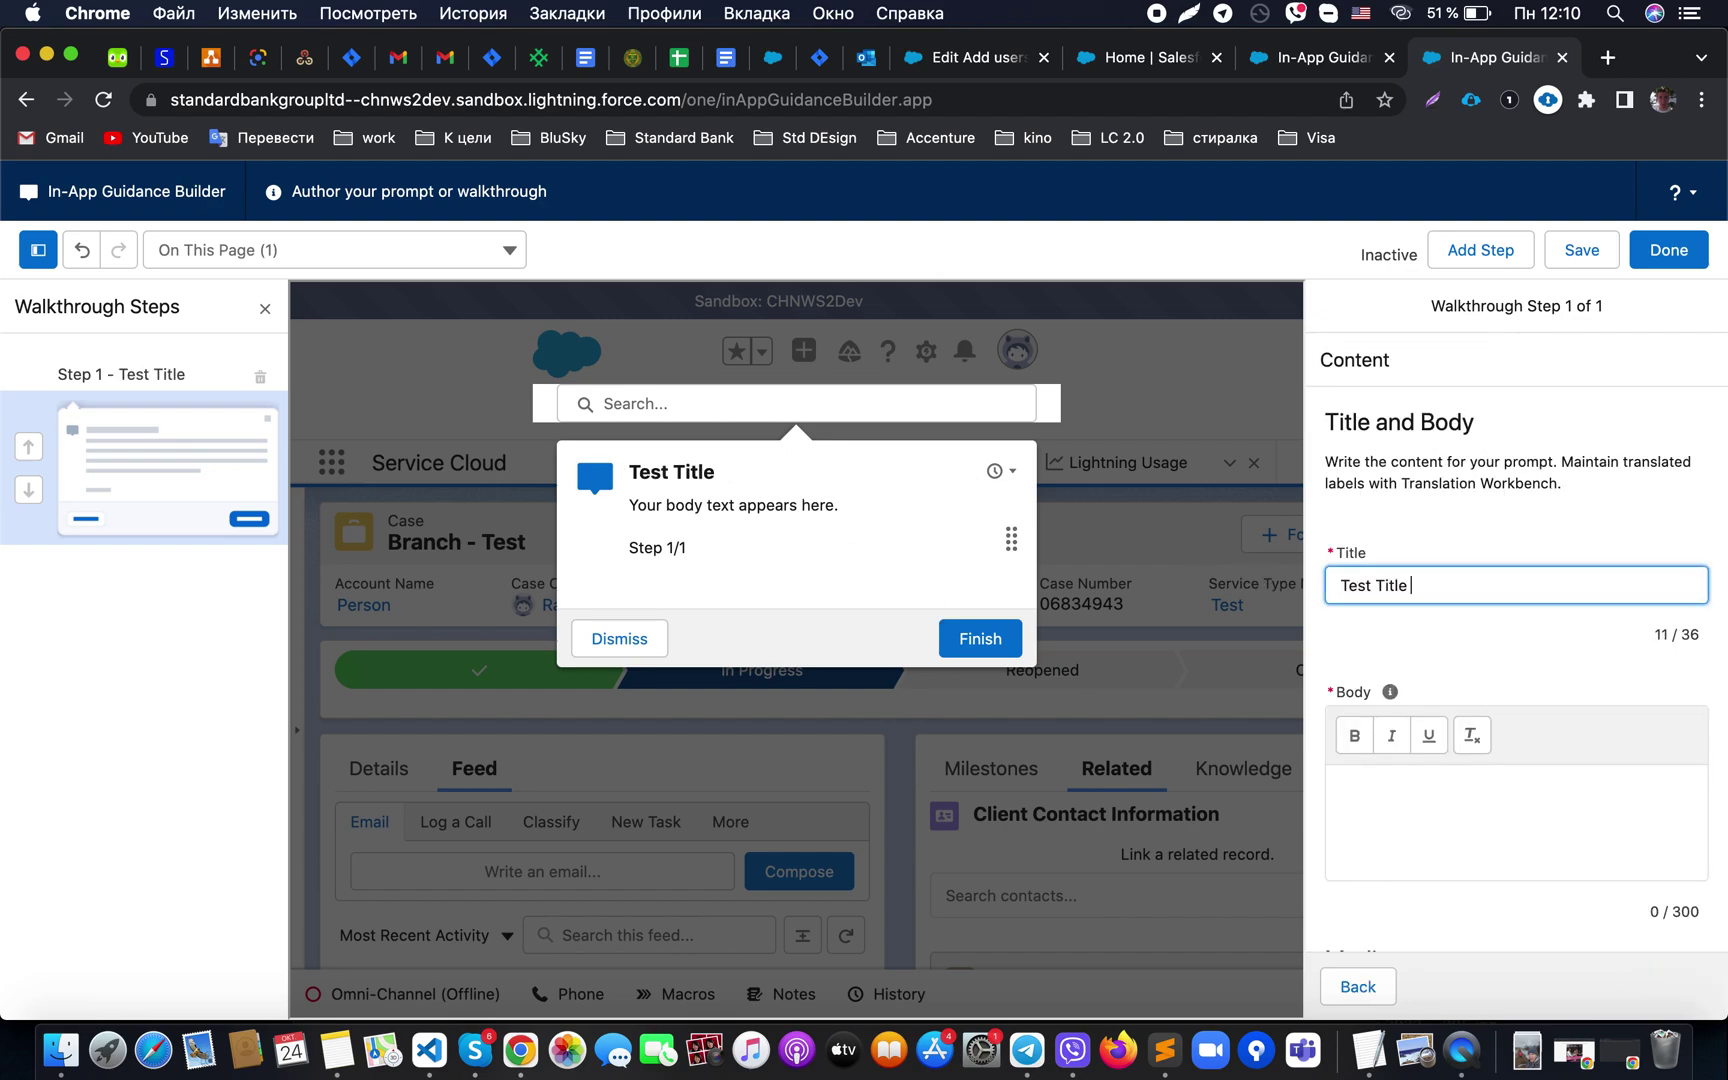
{"action": "type", "text": "about gl"}
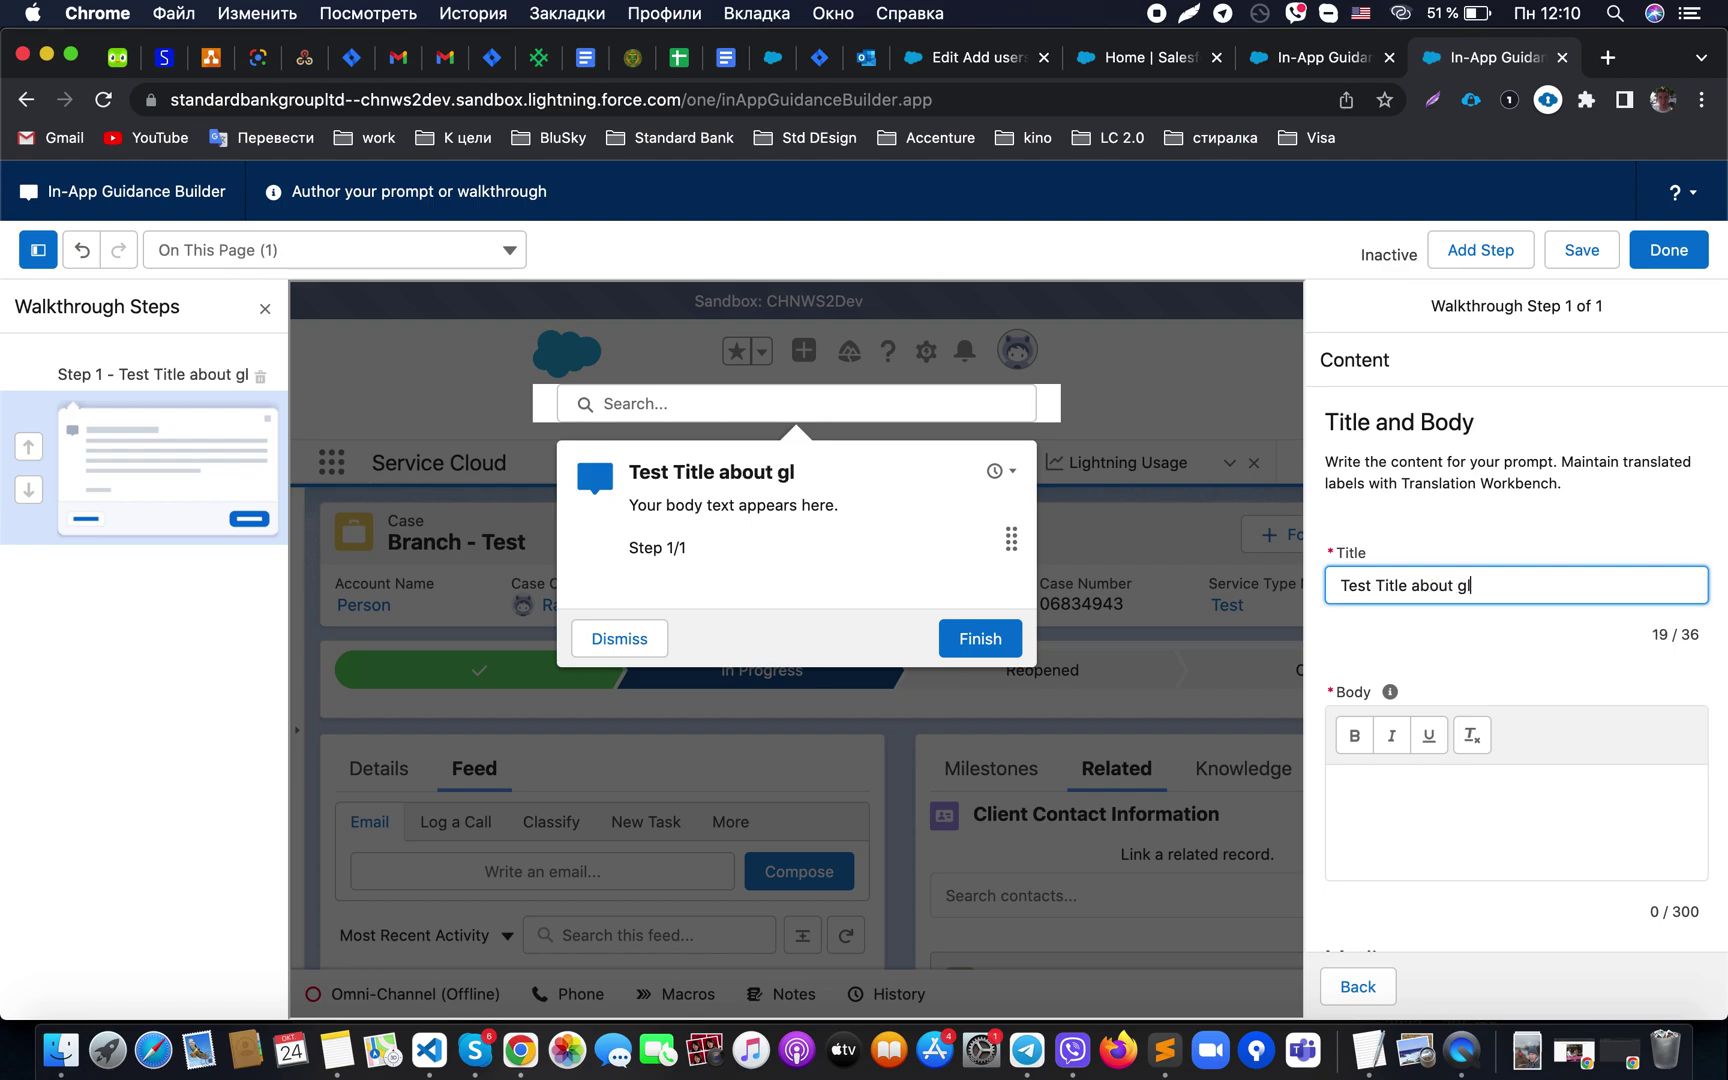
{"action": "type", "text": "obal search"}
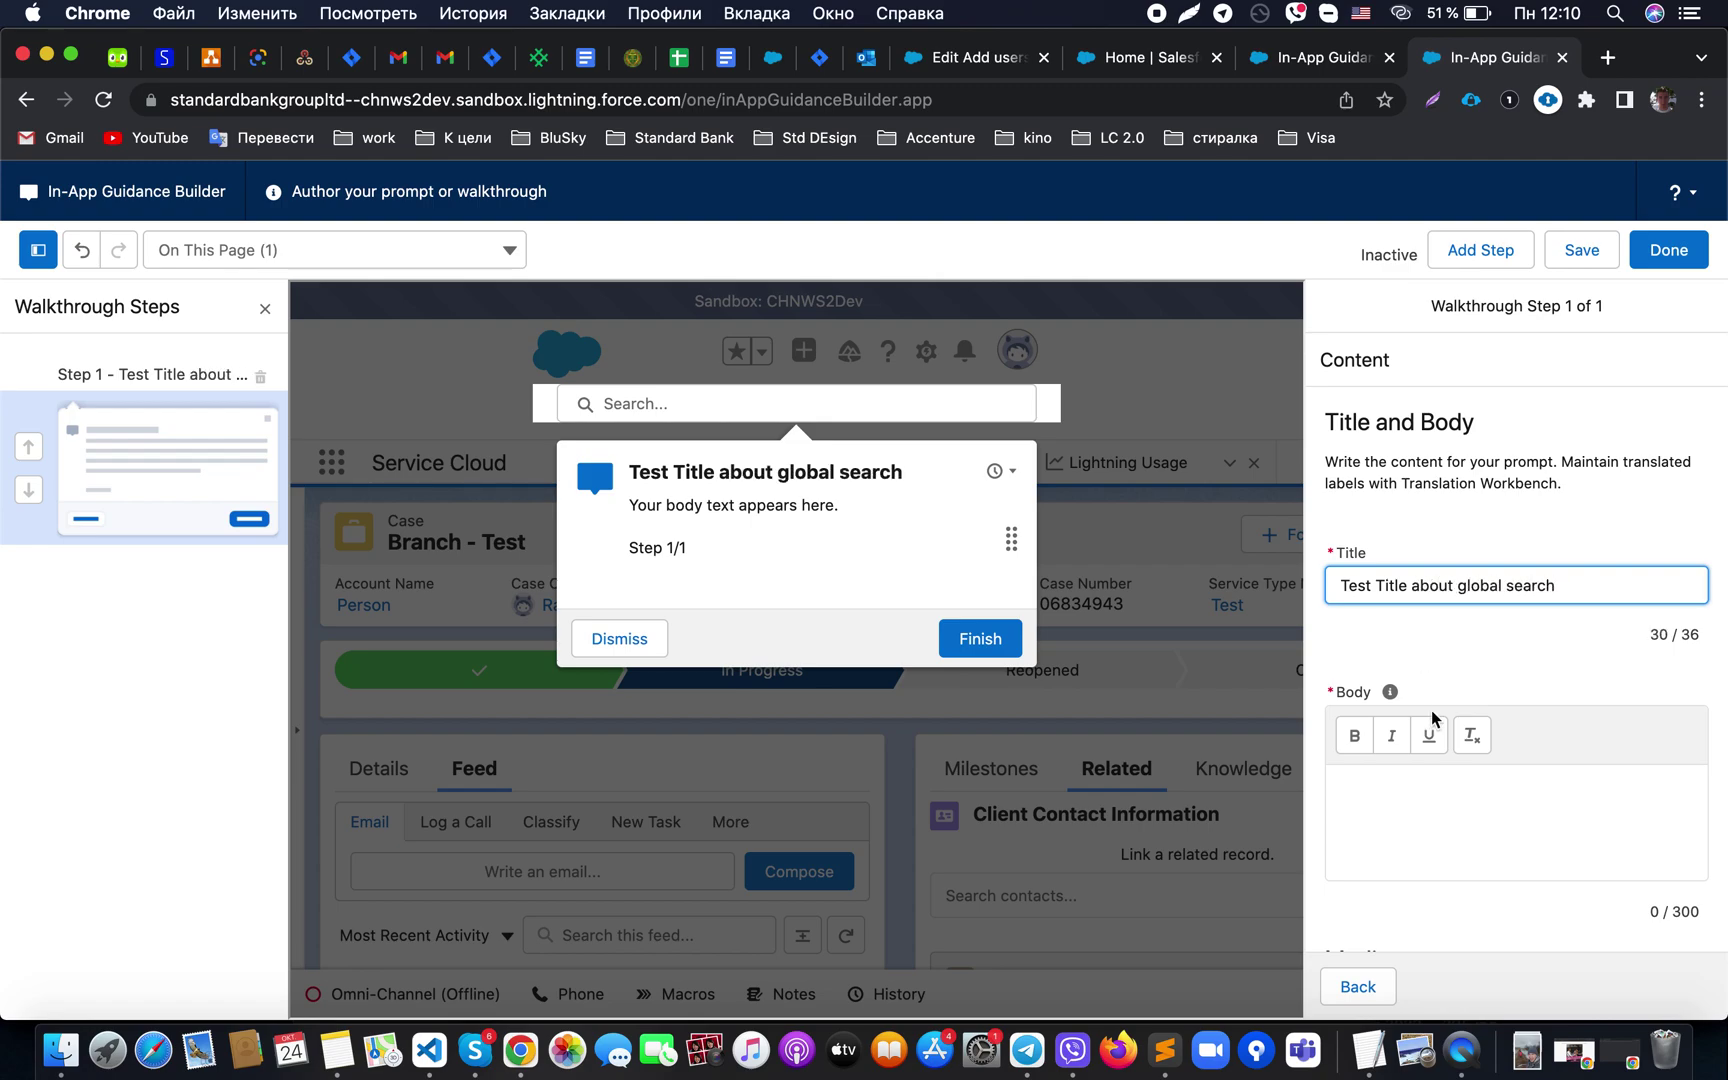
{"action": "left_click", "coordinate": [1397, 797]}
{"action": "type", "text": "test"}
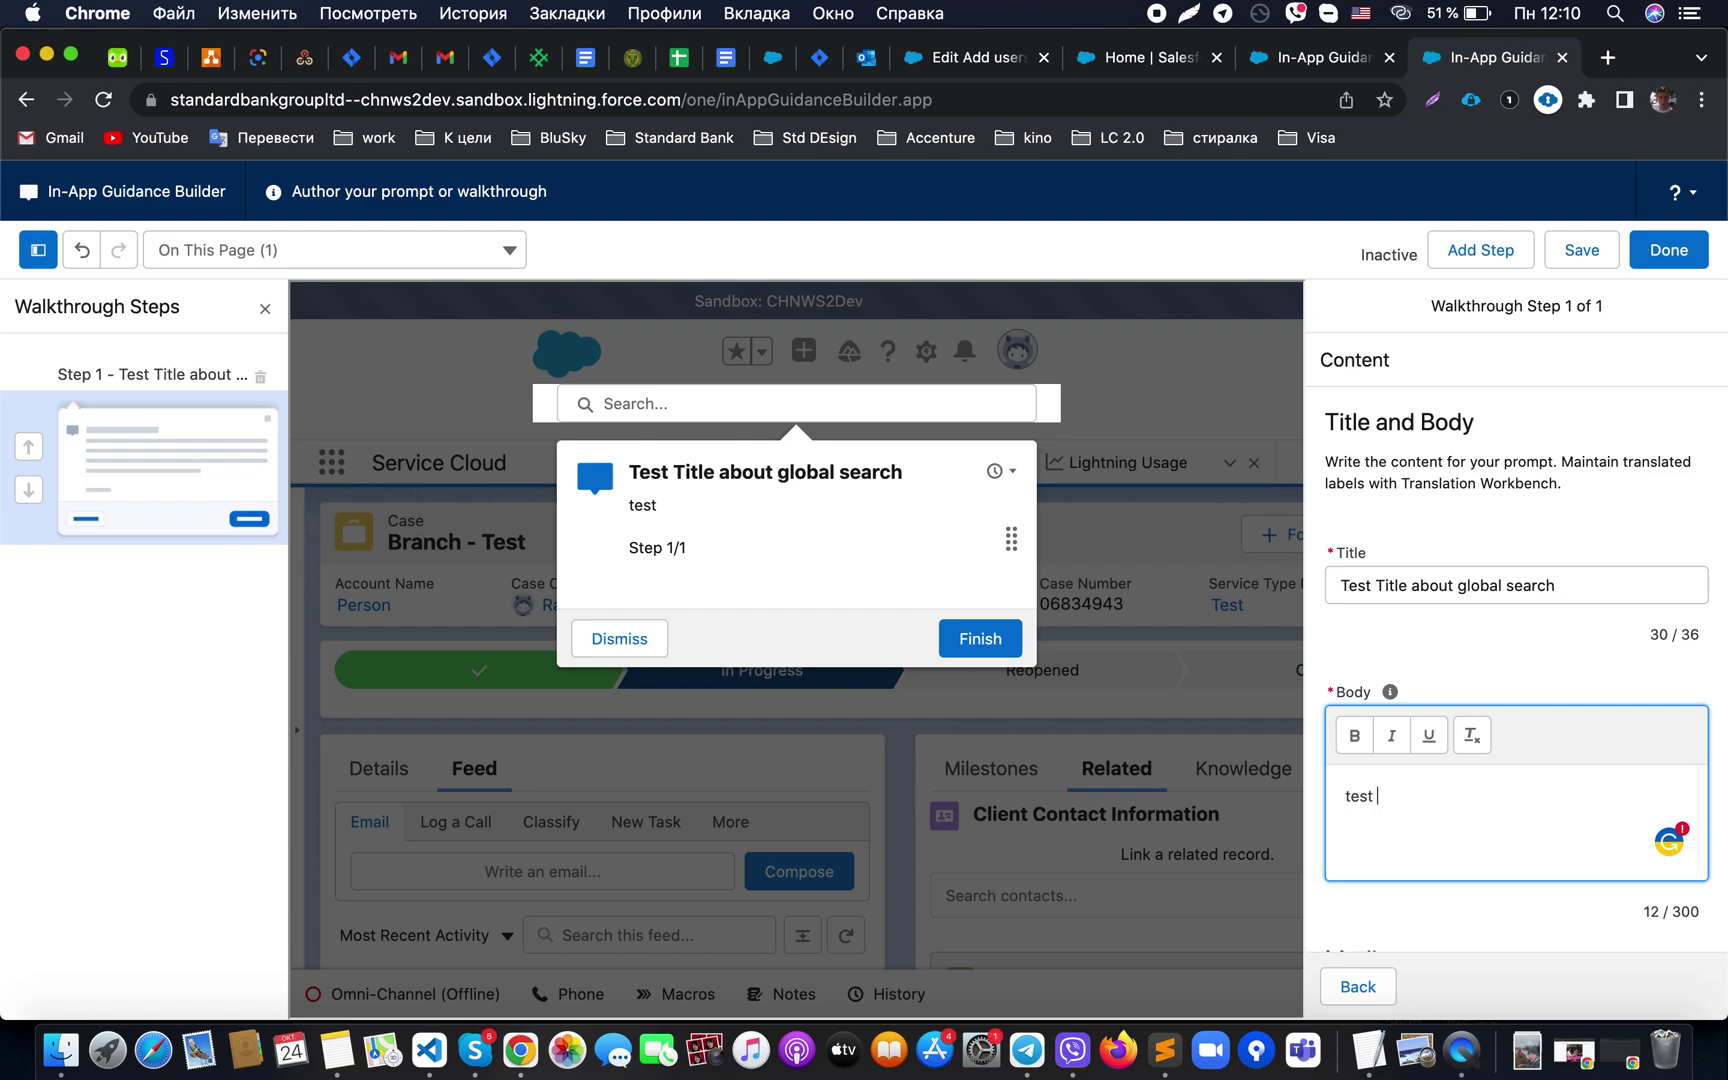
{"action": "type", "text": " body about it"}
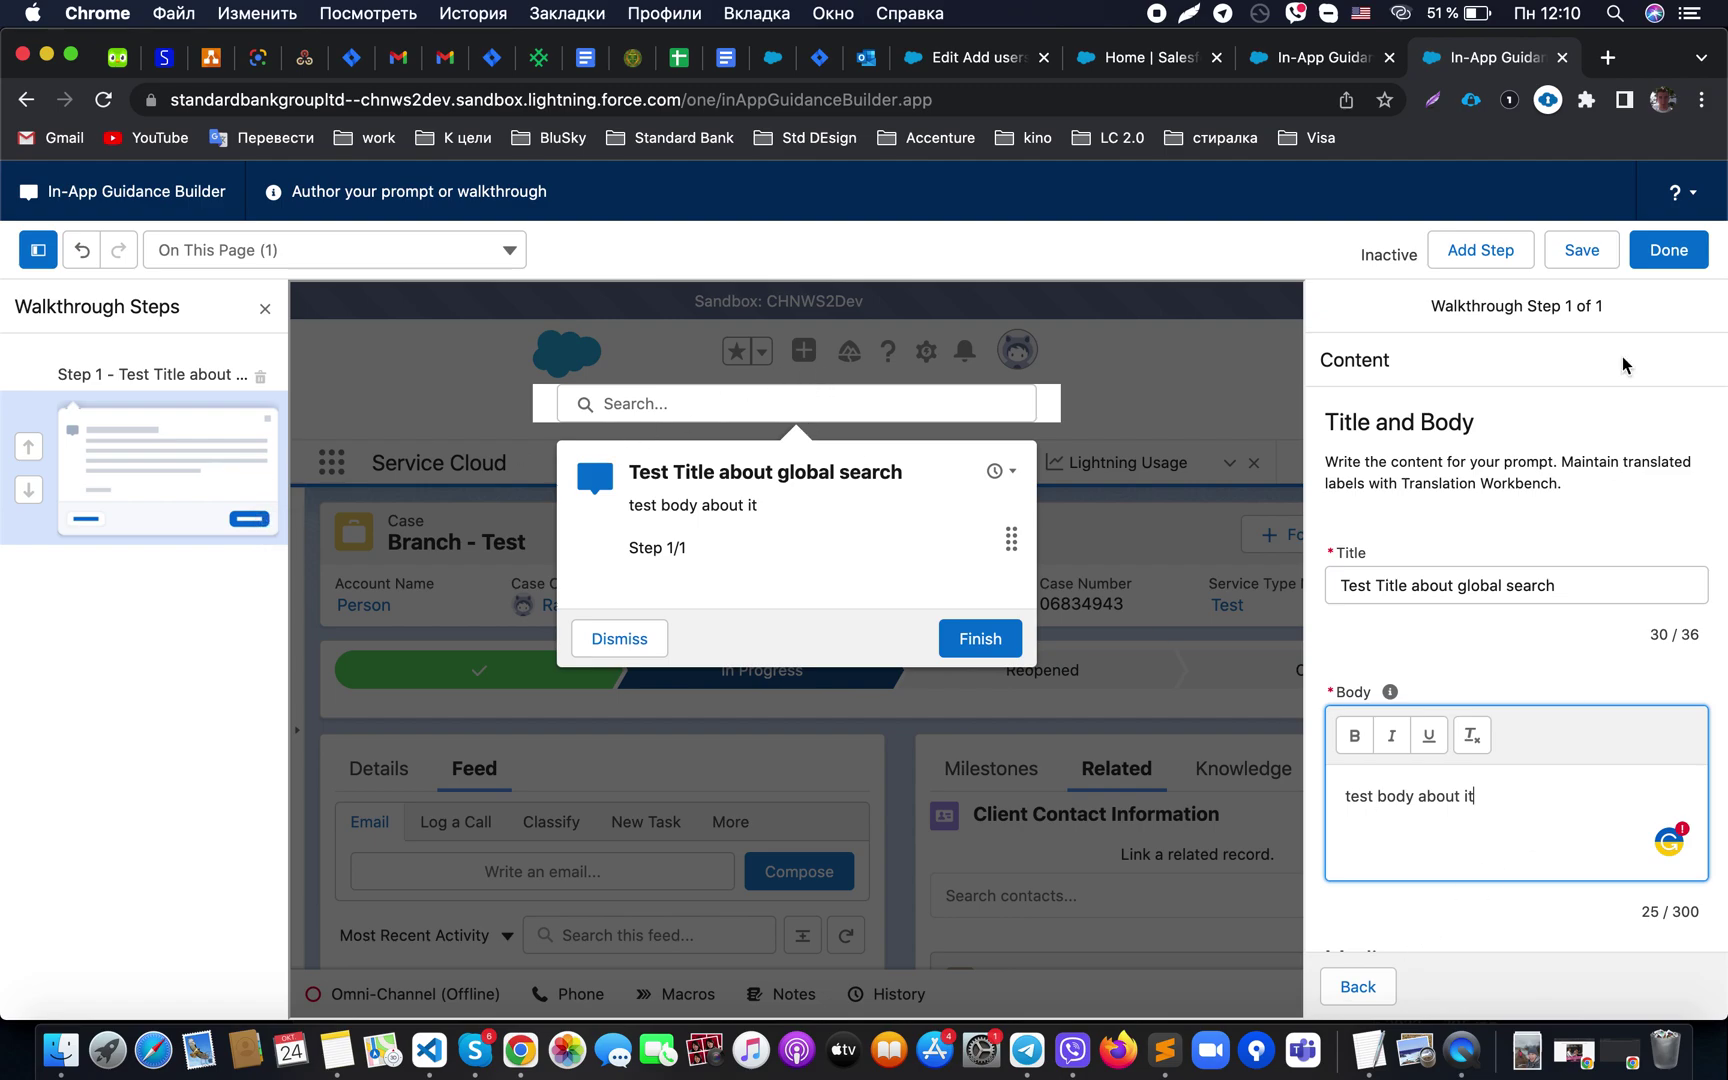
{"action": "left_click", "coordinate": [1587, 260]}
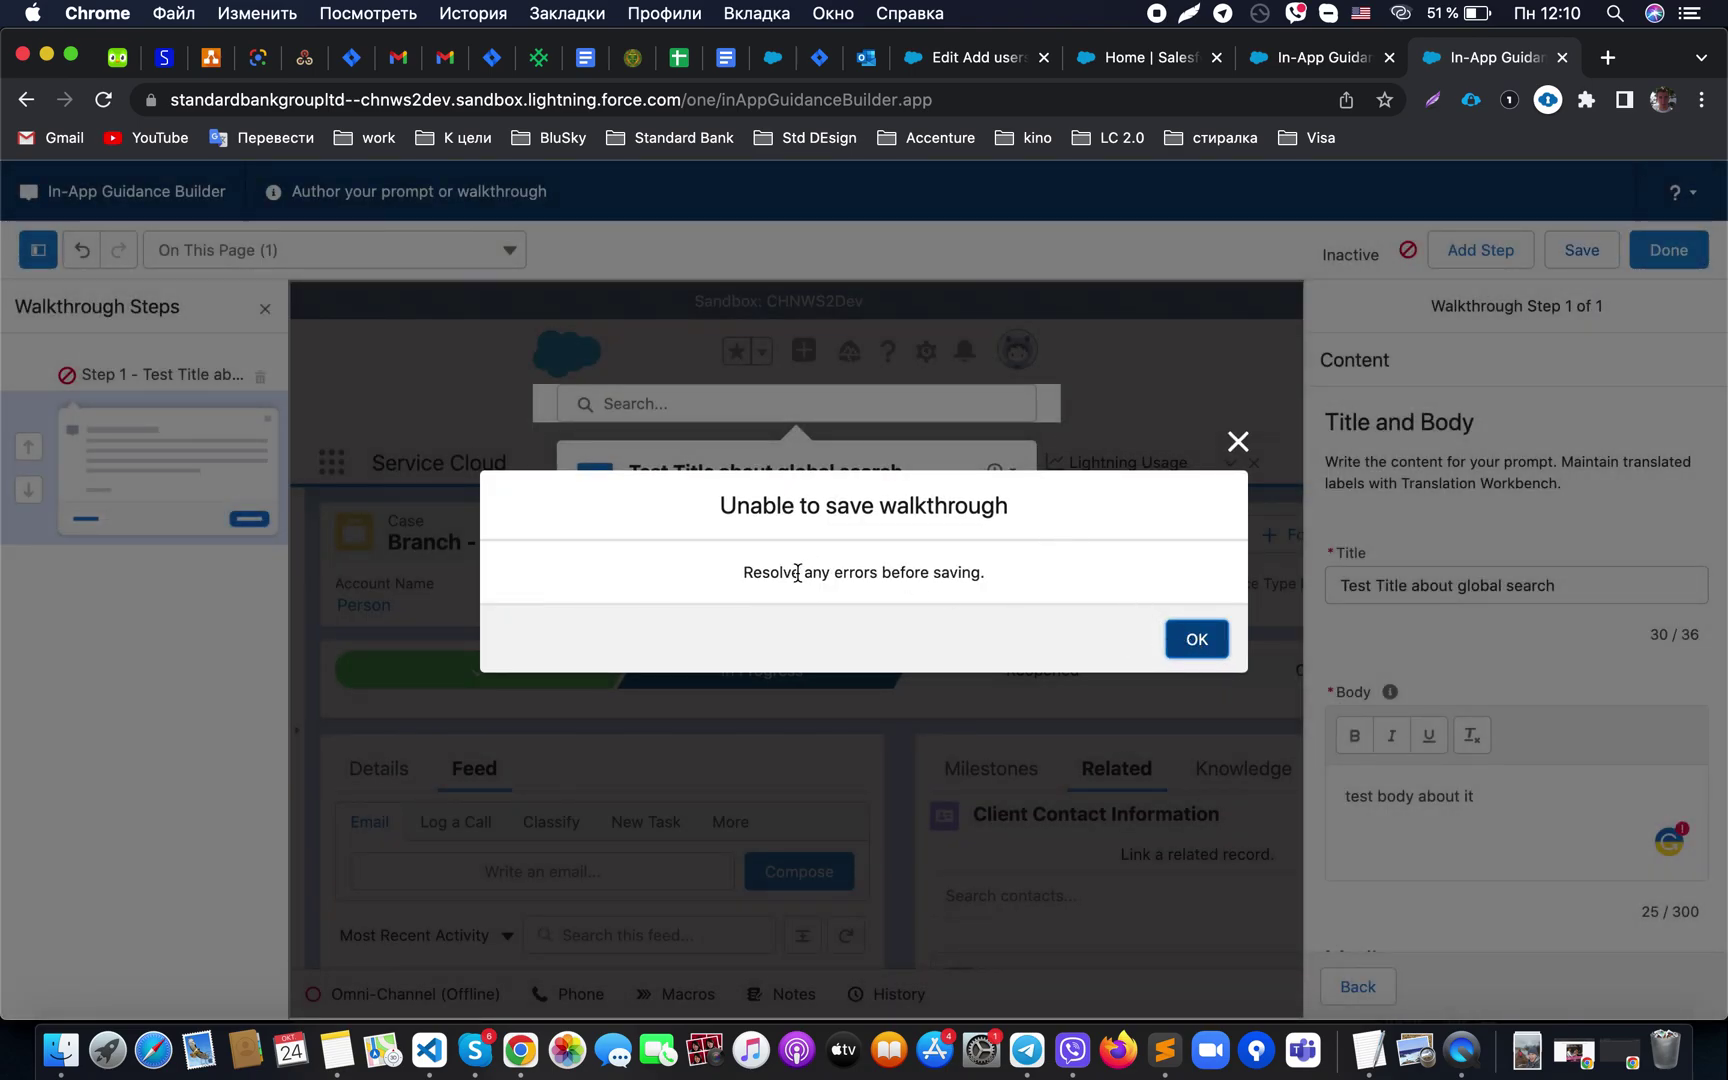
Dismiss the save error, review the error list, and go back to the prompt type settings
{"action": "left_click", "coordinate": [1196, 642]}
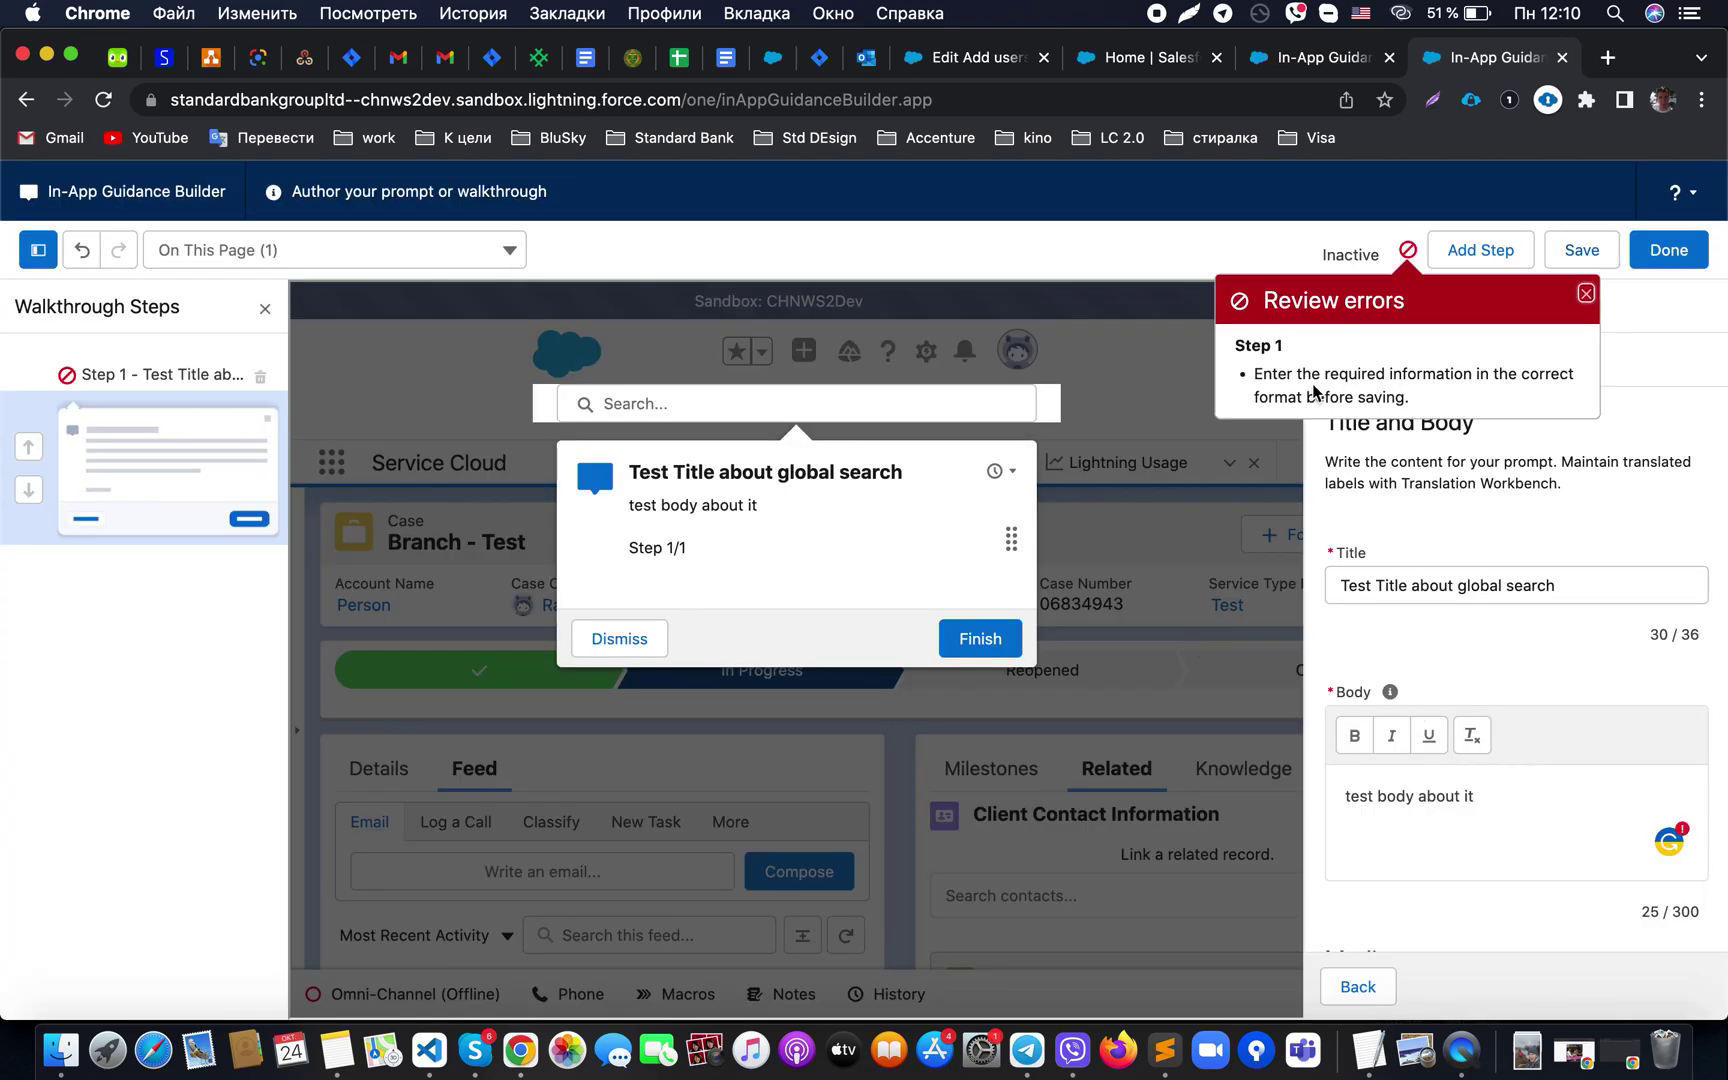
{"action": "left_click", "coordinate": [1586, 293]}
{"action": "left_click", "coordinate": [1408, 250]}
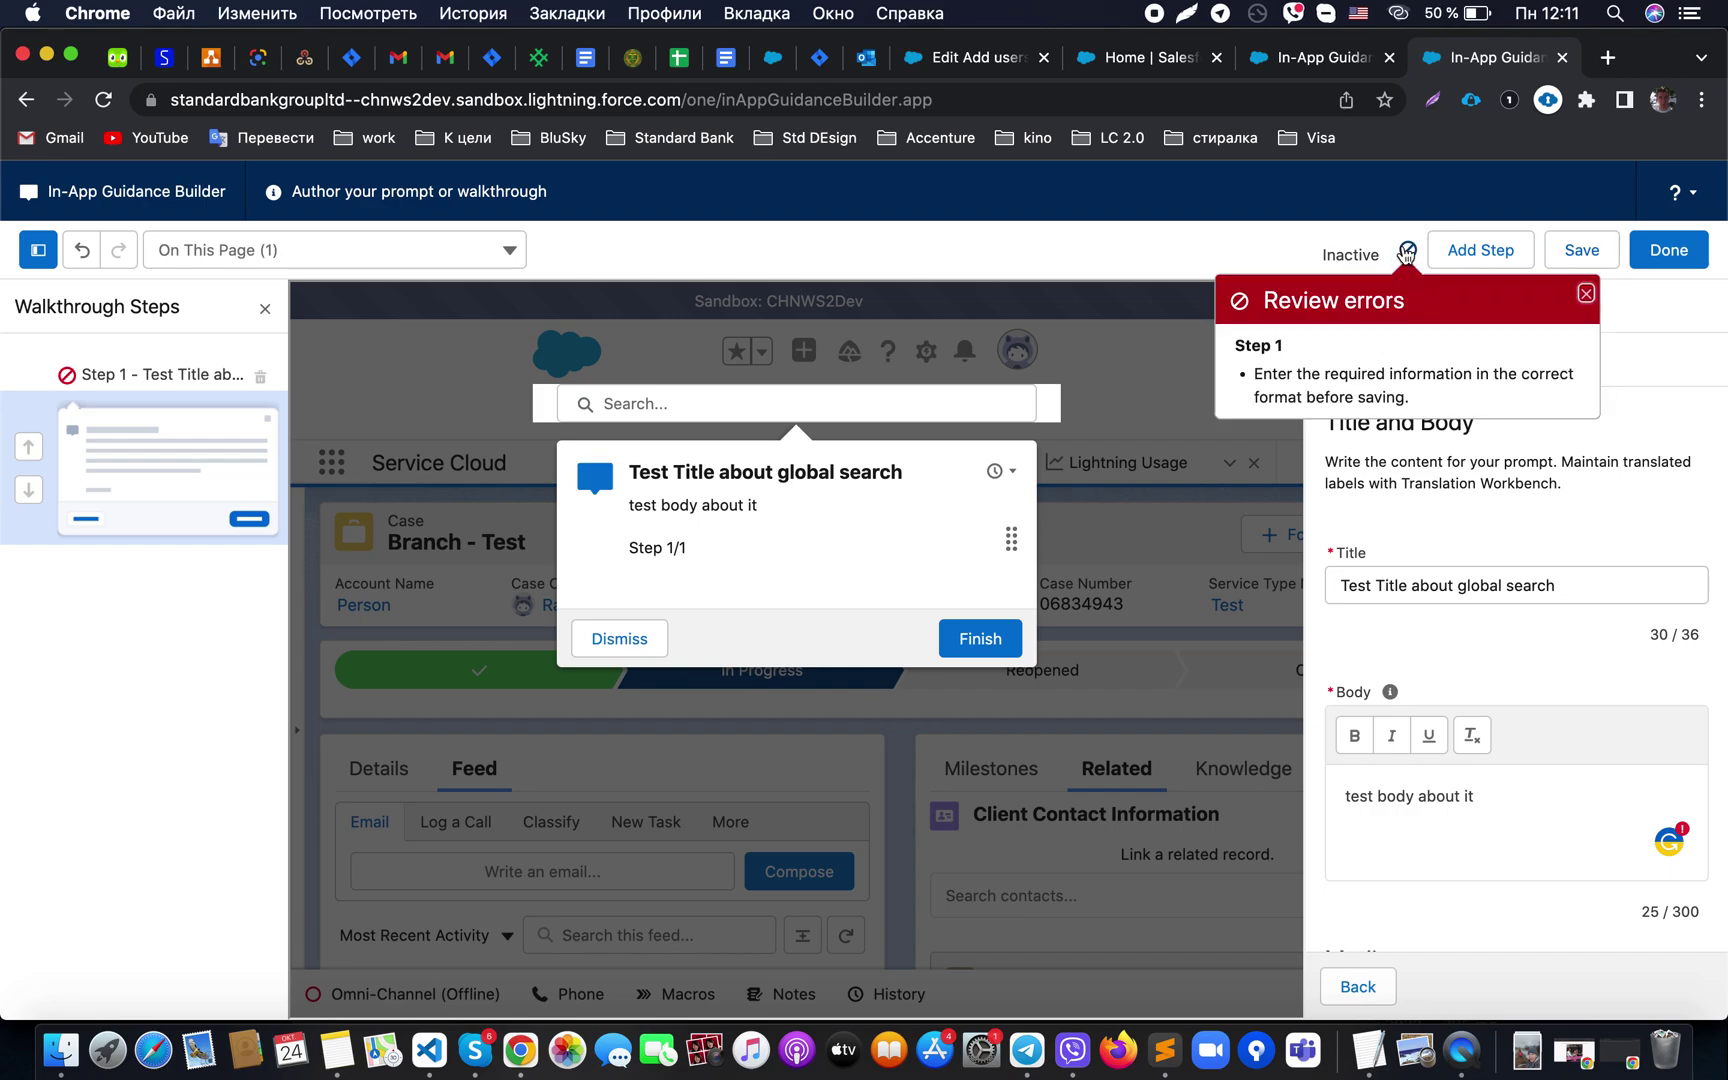
{"action": "left_click", "coordinate": [1586, 293]}
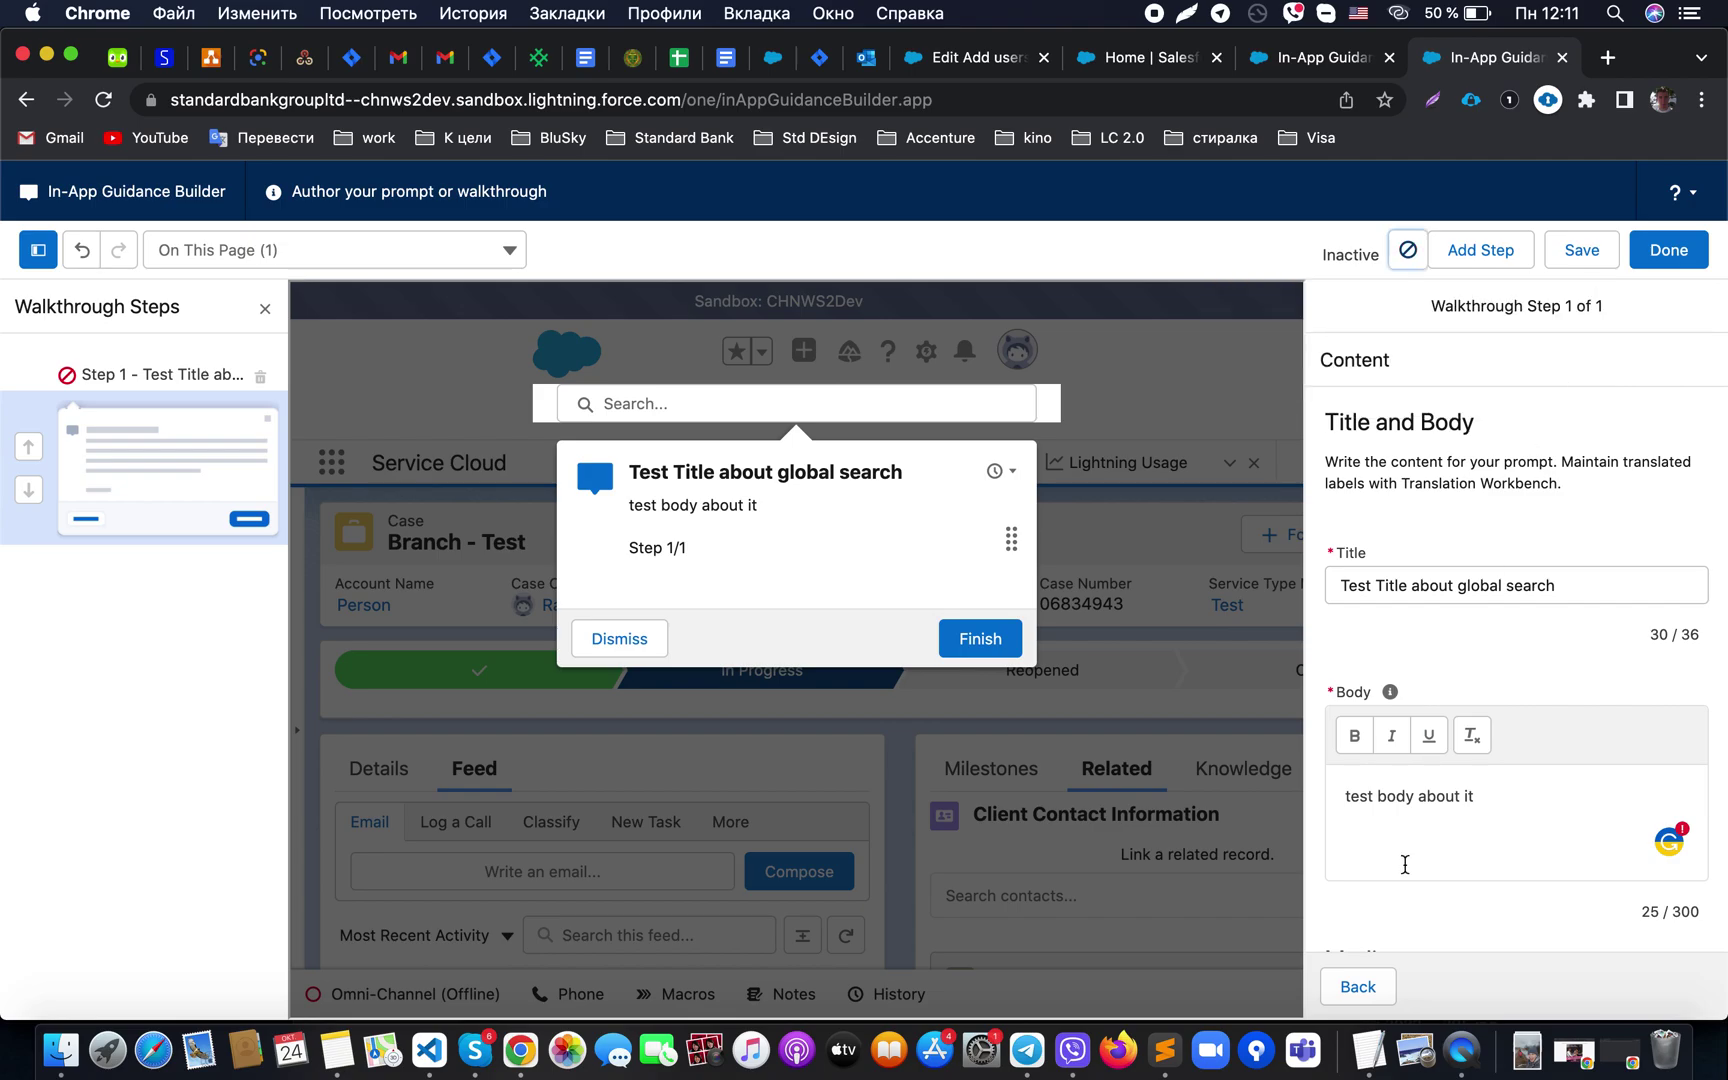
{"action": "left_click", "coordinate": [1370, 992]}
{"action": "scroll", "coordinate": [1466, 679], "scroll_direction": "down", "scroll_amount": 5}
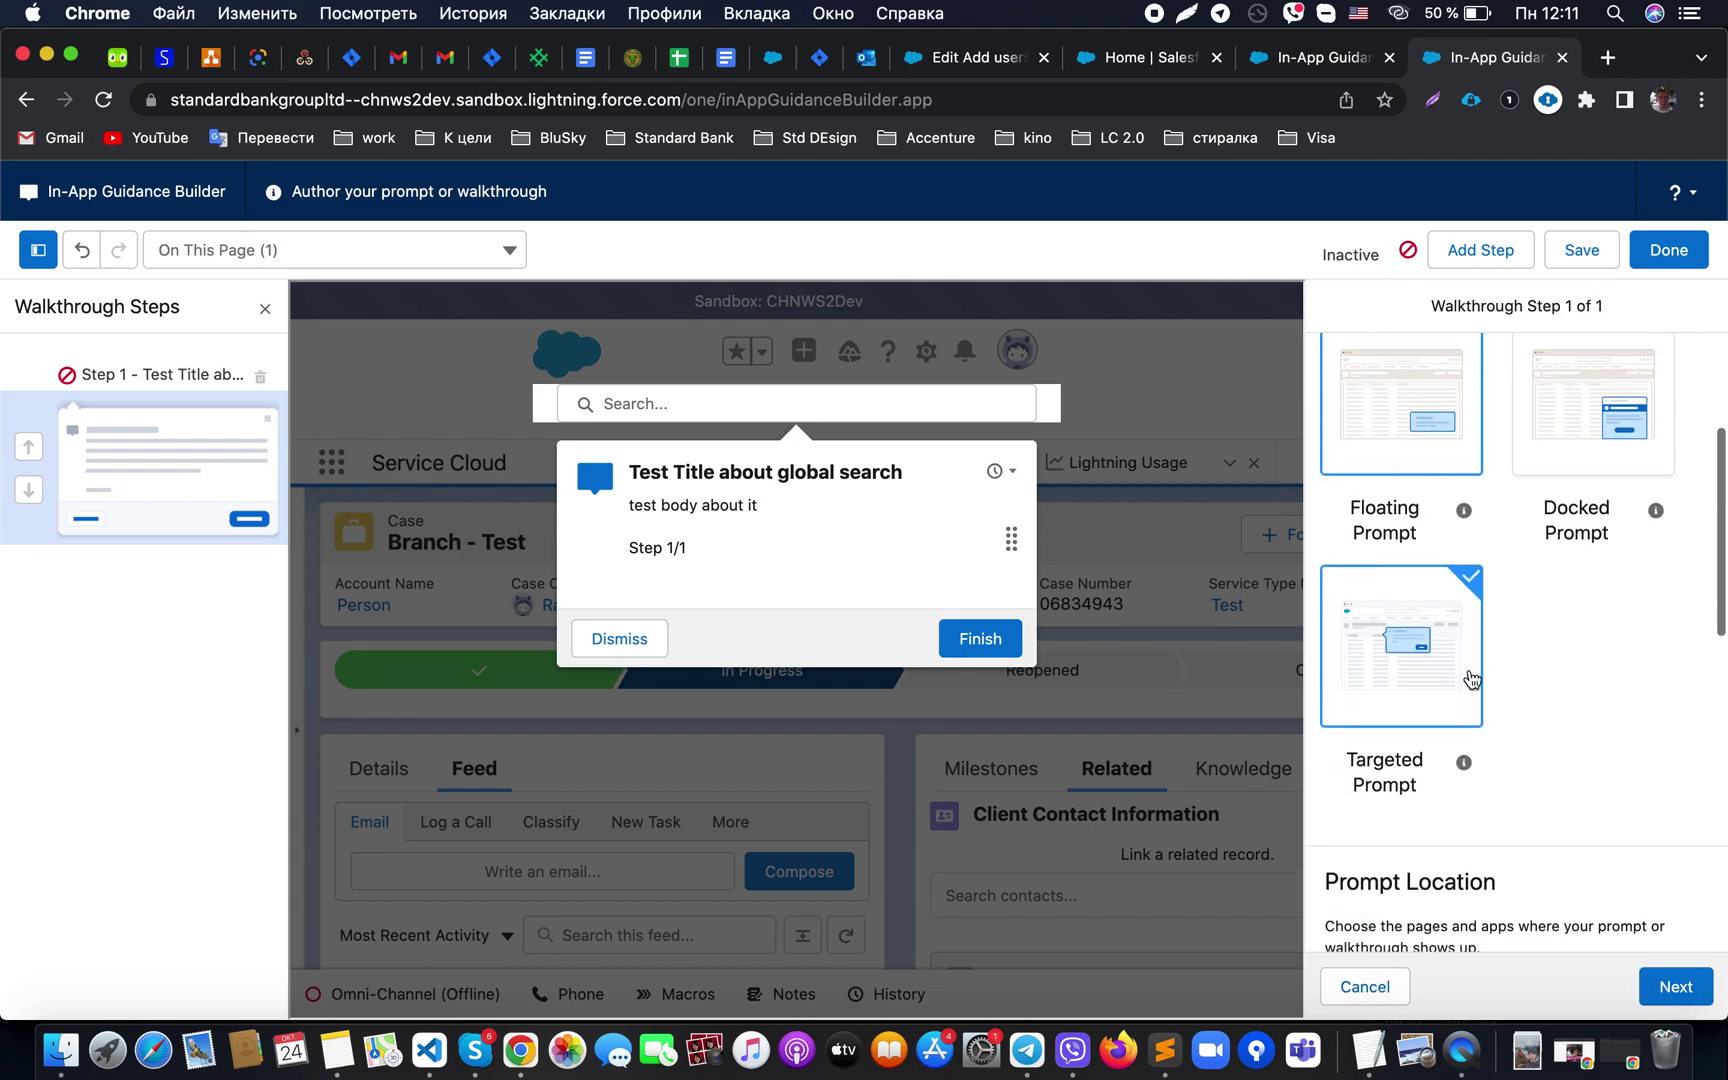
{"action": "scroll", "coordinate": [1470, 680], "scroll_direction": "down", "scroll_amount": 5}
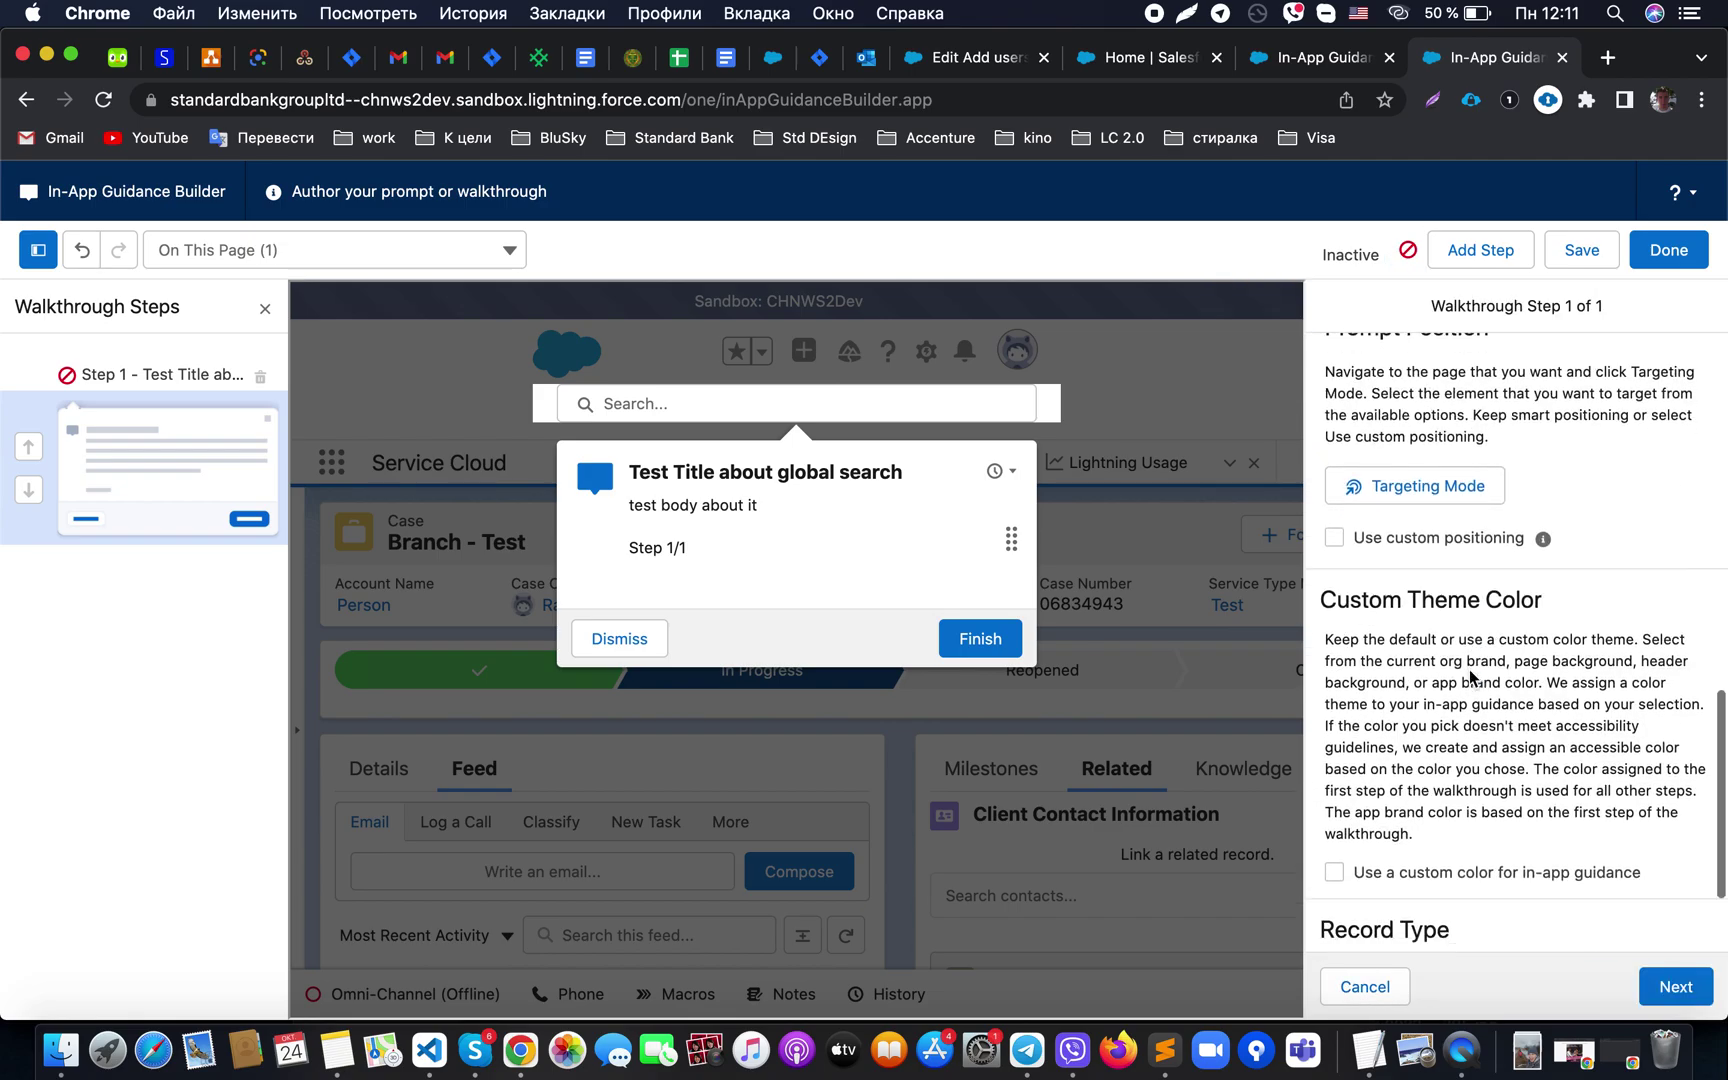
Set the Dismiss Button Label to 'Cancel' and save to reach the guidance settings
{"action": "left_click", "coordinate": [1668, 986]}
{"action": "scroll", "coordinate": [1533, 600], "scroll_direction": "down", "scroll_amount": 5}
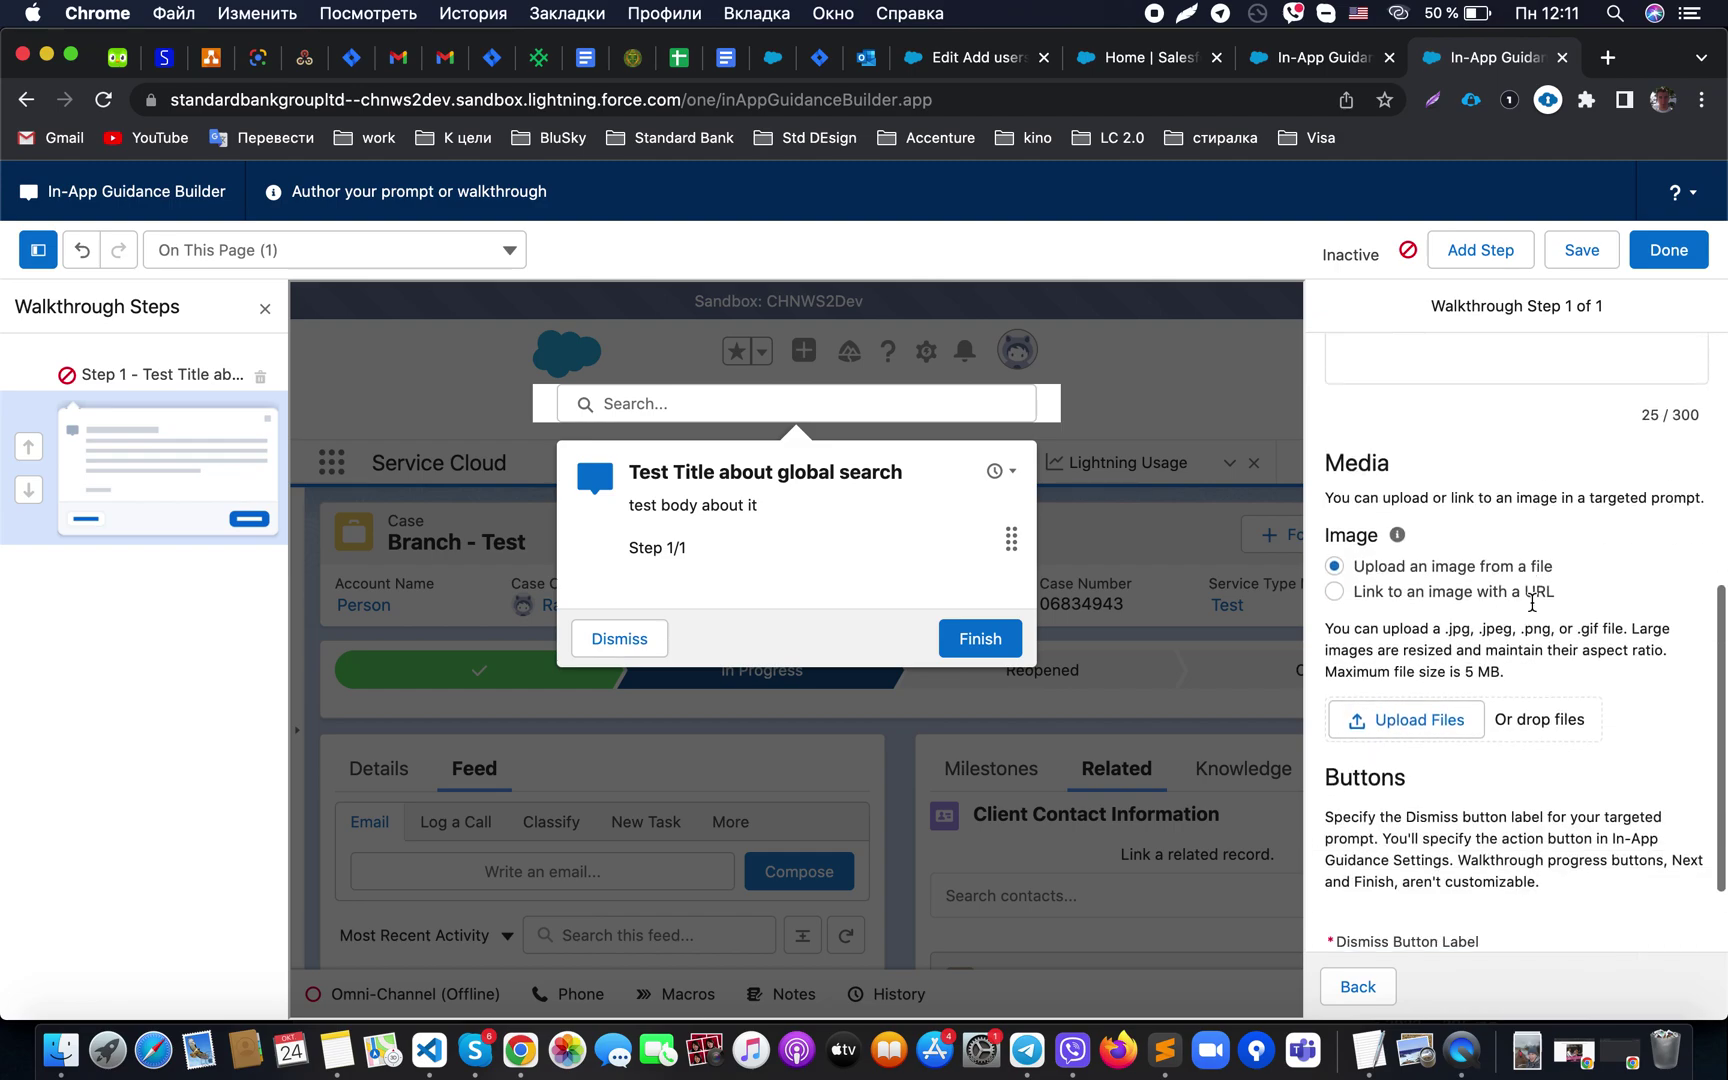
{"action": "scroll", "coordinate": [1533, 608], "scroll_direction": "down", "scroll_amount": 2}
{"action": "left_click", "coordinate": [1407, 862]}
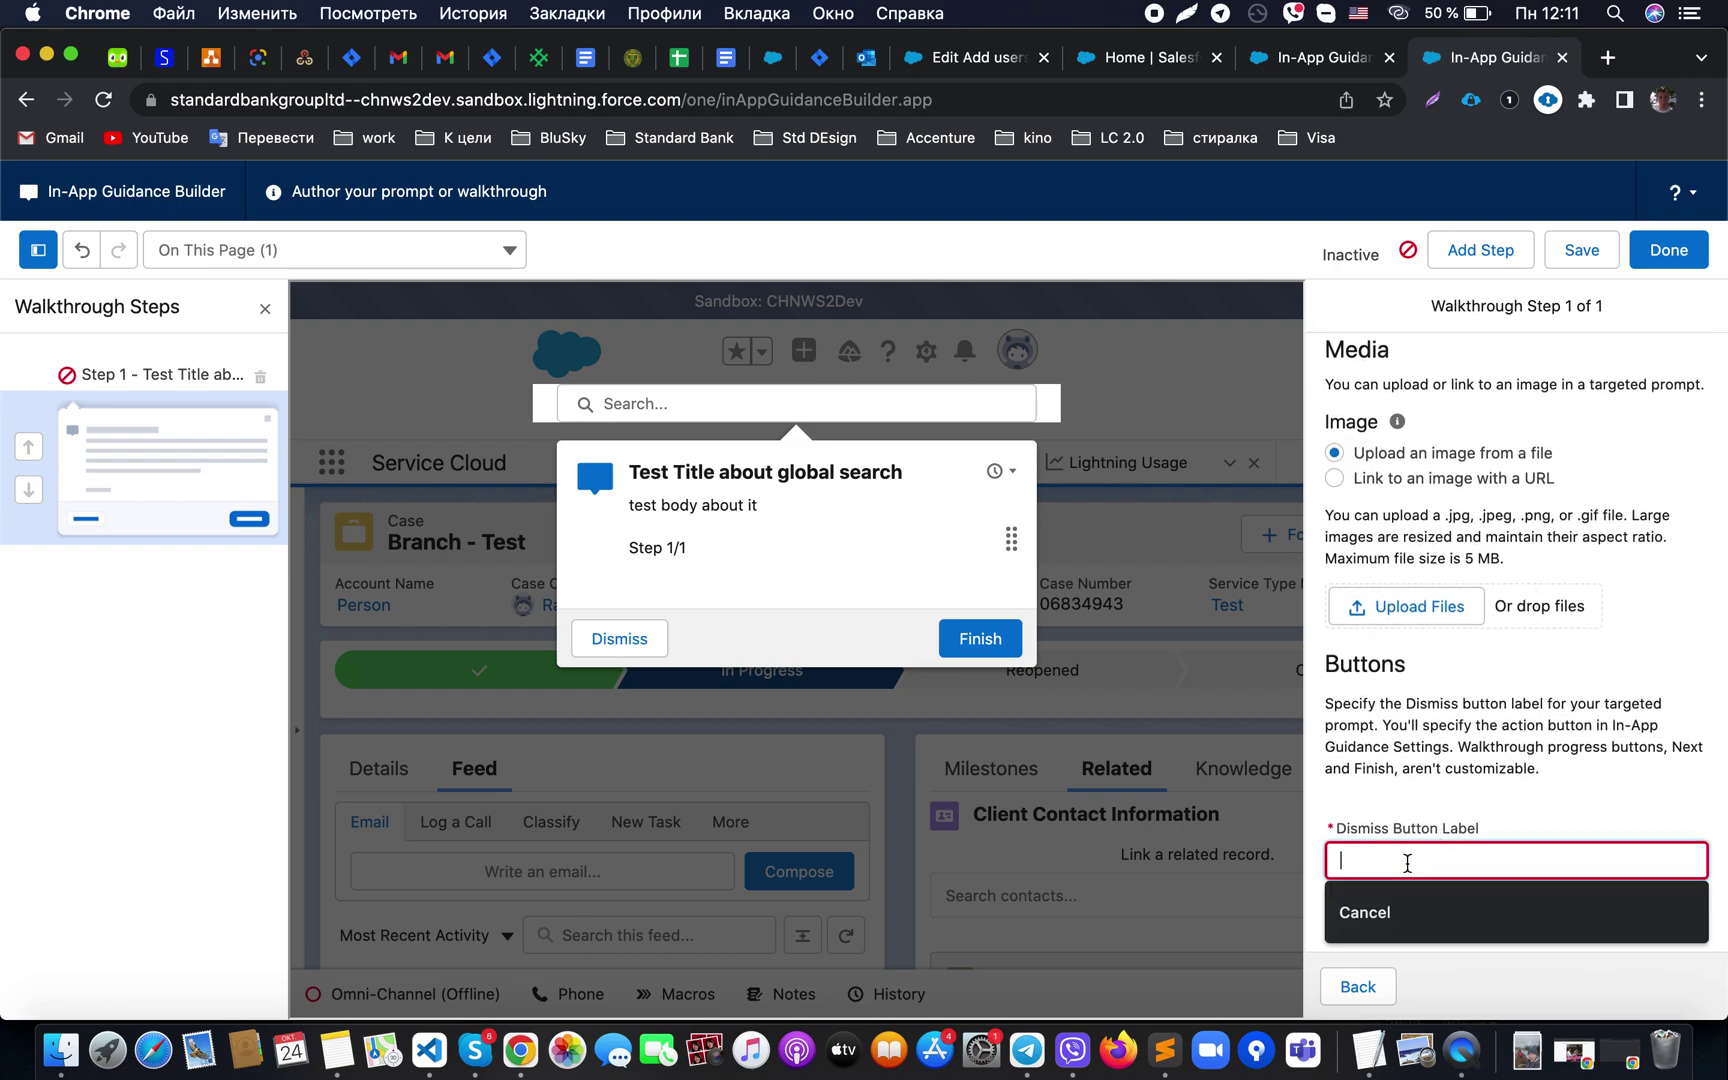
{"action": "type", "text": "Cancell"}
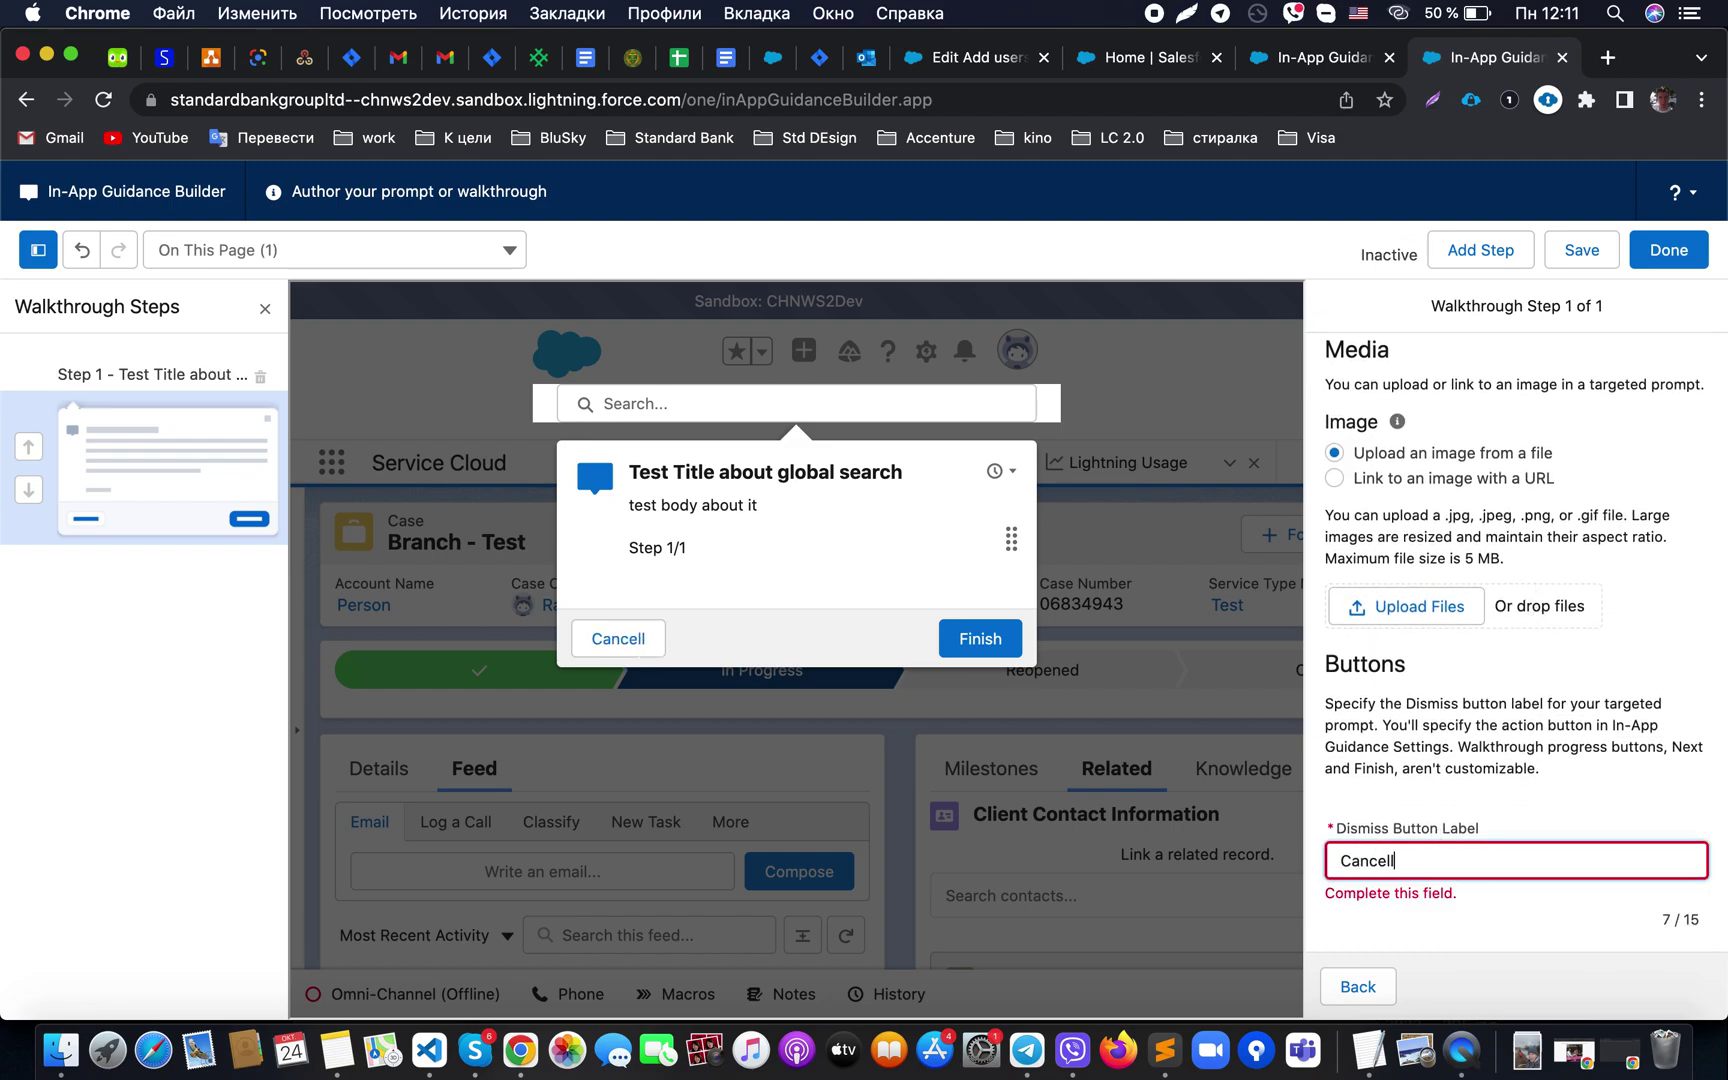
{"action": "key", "text": "BackSpace"}
{"action": "left_click", "coordinate": [1599, 270]}
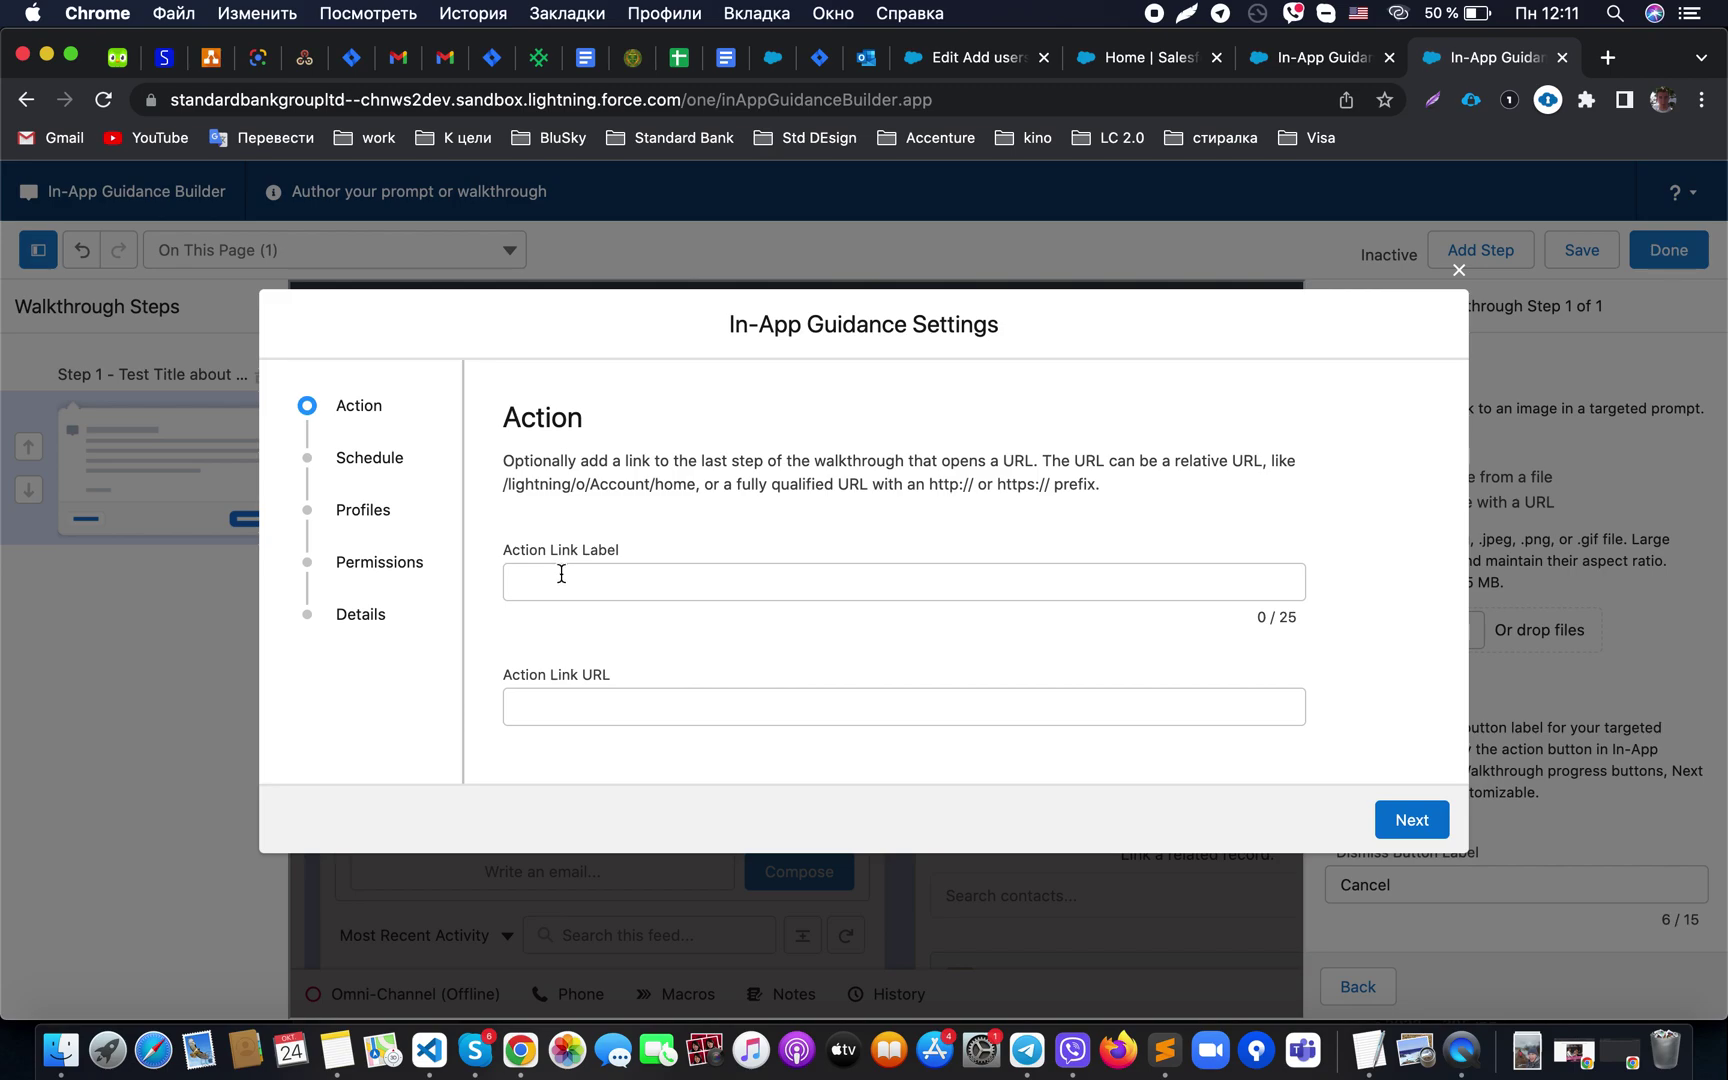
Skip the action link, keep the schedule starting 24 Oct 2022 shown once, and continue
{"action": "left_click", "coordinate": [1414, 819]}
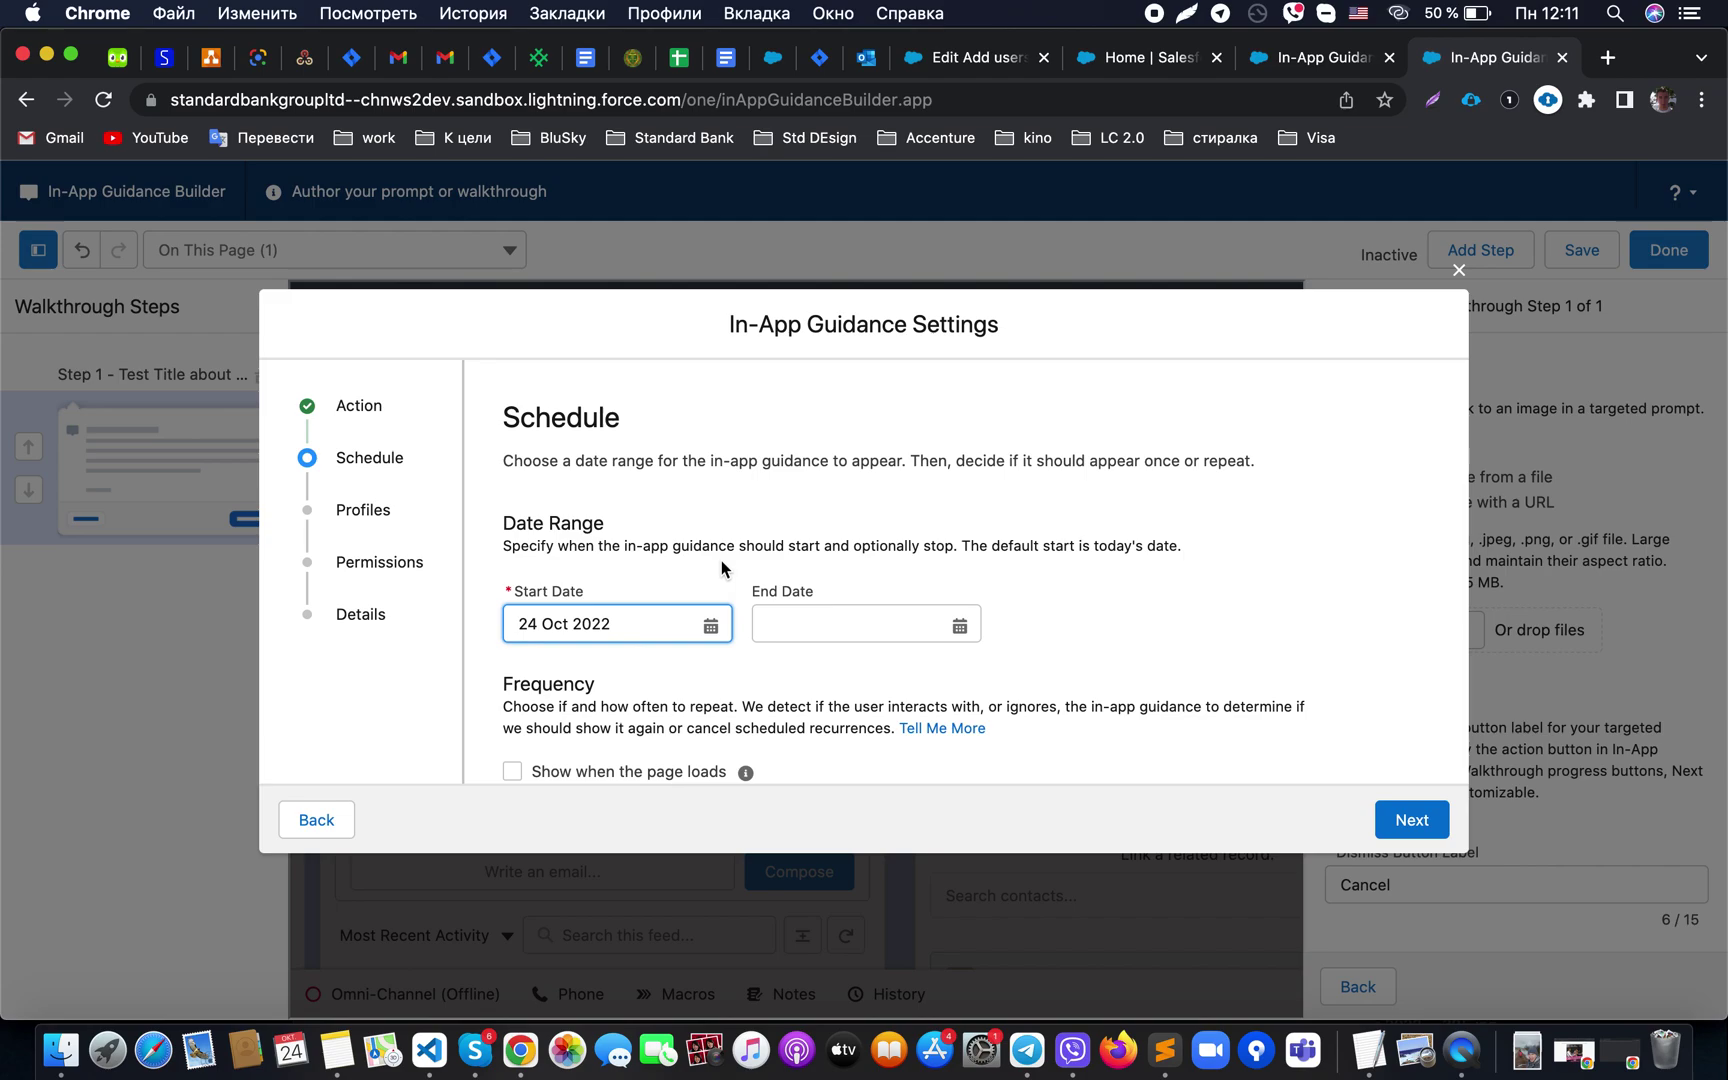
{"action": "scroll", "coordinate": [1068, 648], "scroll_direction": "down", "scroll_amount": 3}
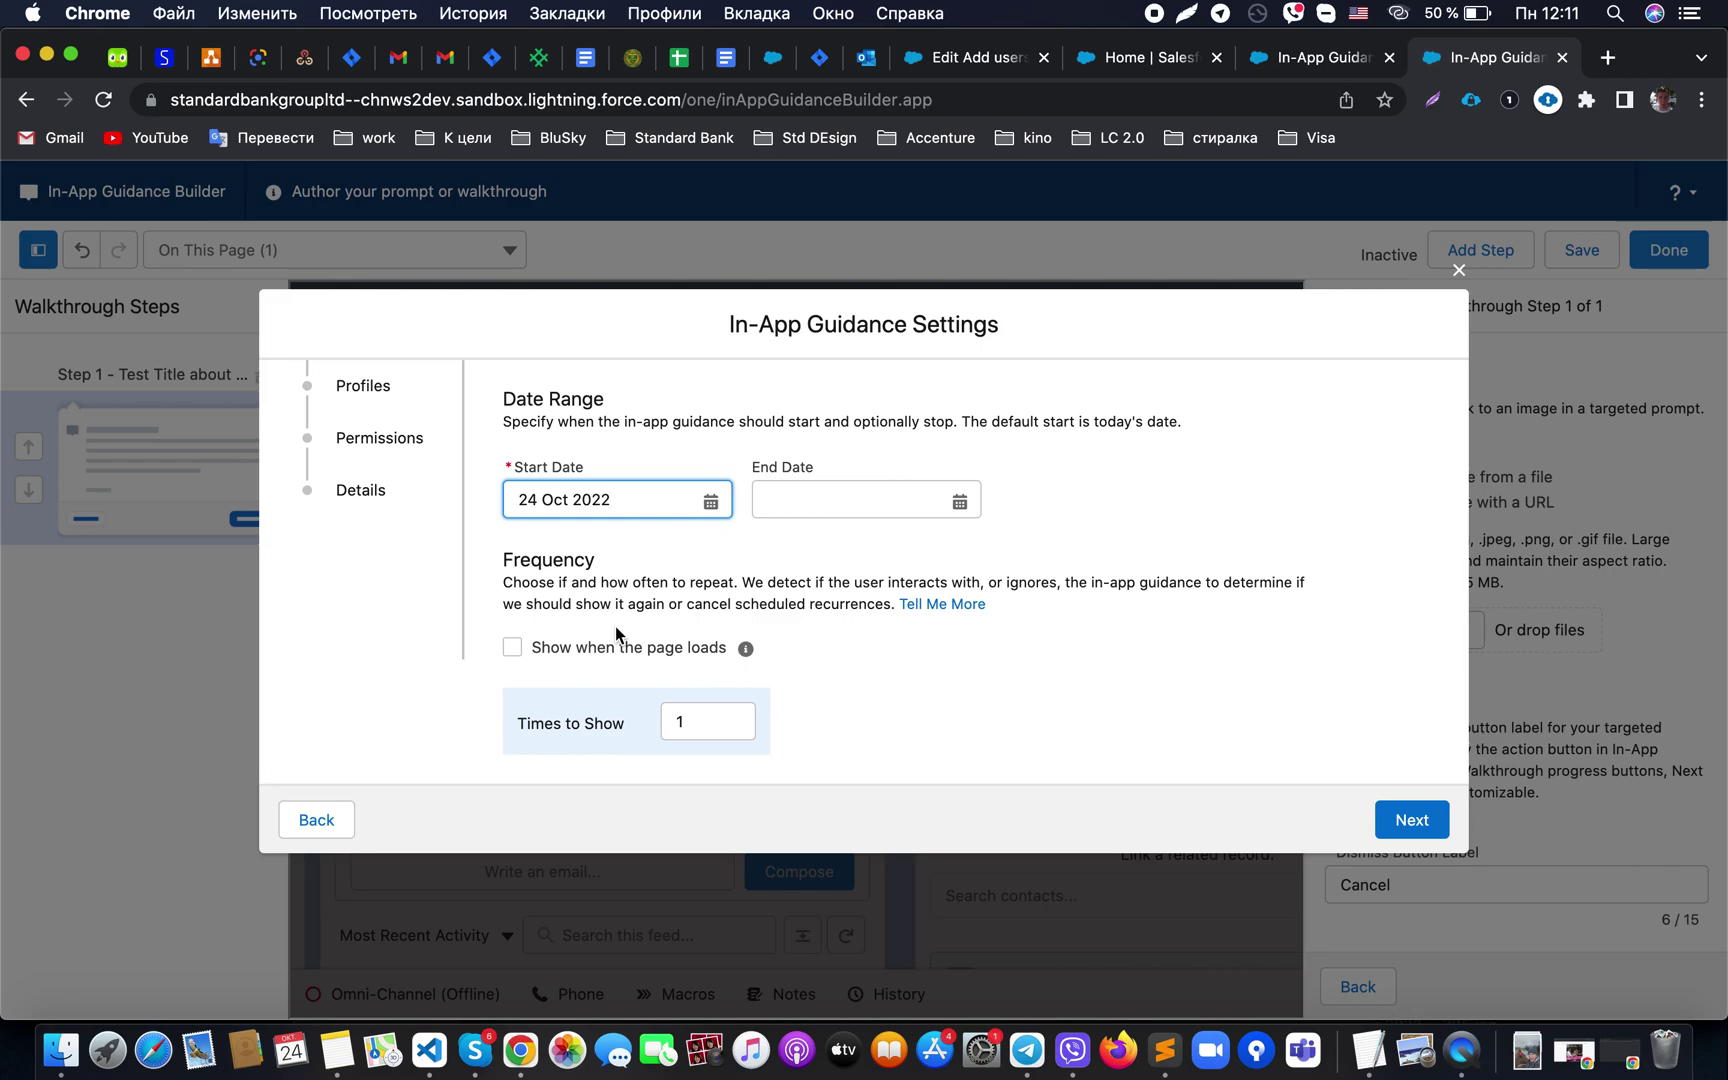
{"action": "mouse_move", "coordinate": [747, 652]}
{"action": "scroll", "coordinate": [991, 684], "scroll_direction": "up", "scroll_amount": 2}
{"action": "scroll", "coordinate": [992, 687], "scroll_direction": "down", "scroll_amount": 2}
{"action": "left_click", "coordinate": [1405, 816]}
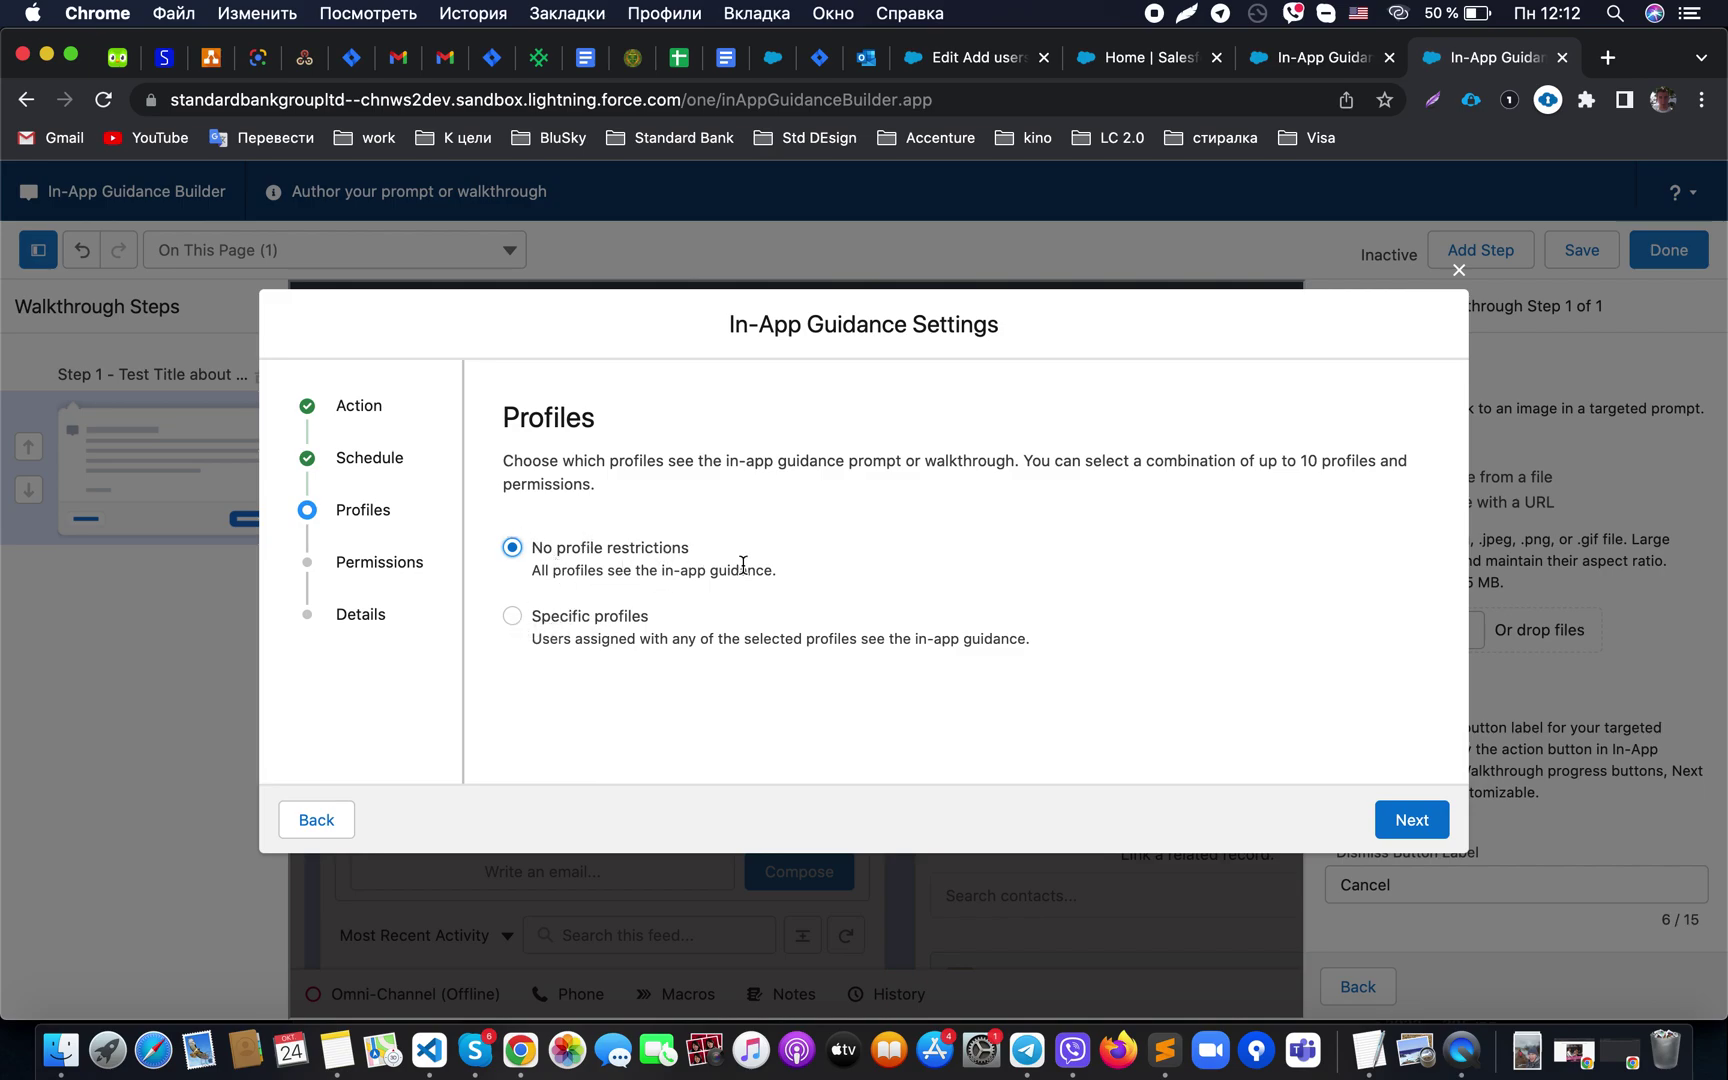
Show the guidance to all profiles and continue to Permissions
{"action": "left_click", "coordinate": [512, 615]}
{"action": "scroll", "coordinate": [676, 660], "scroll_direction": "down", "scroll_amount": 4}
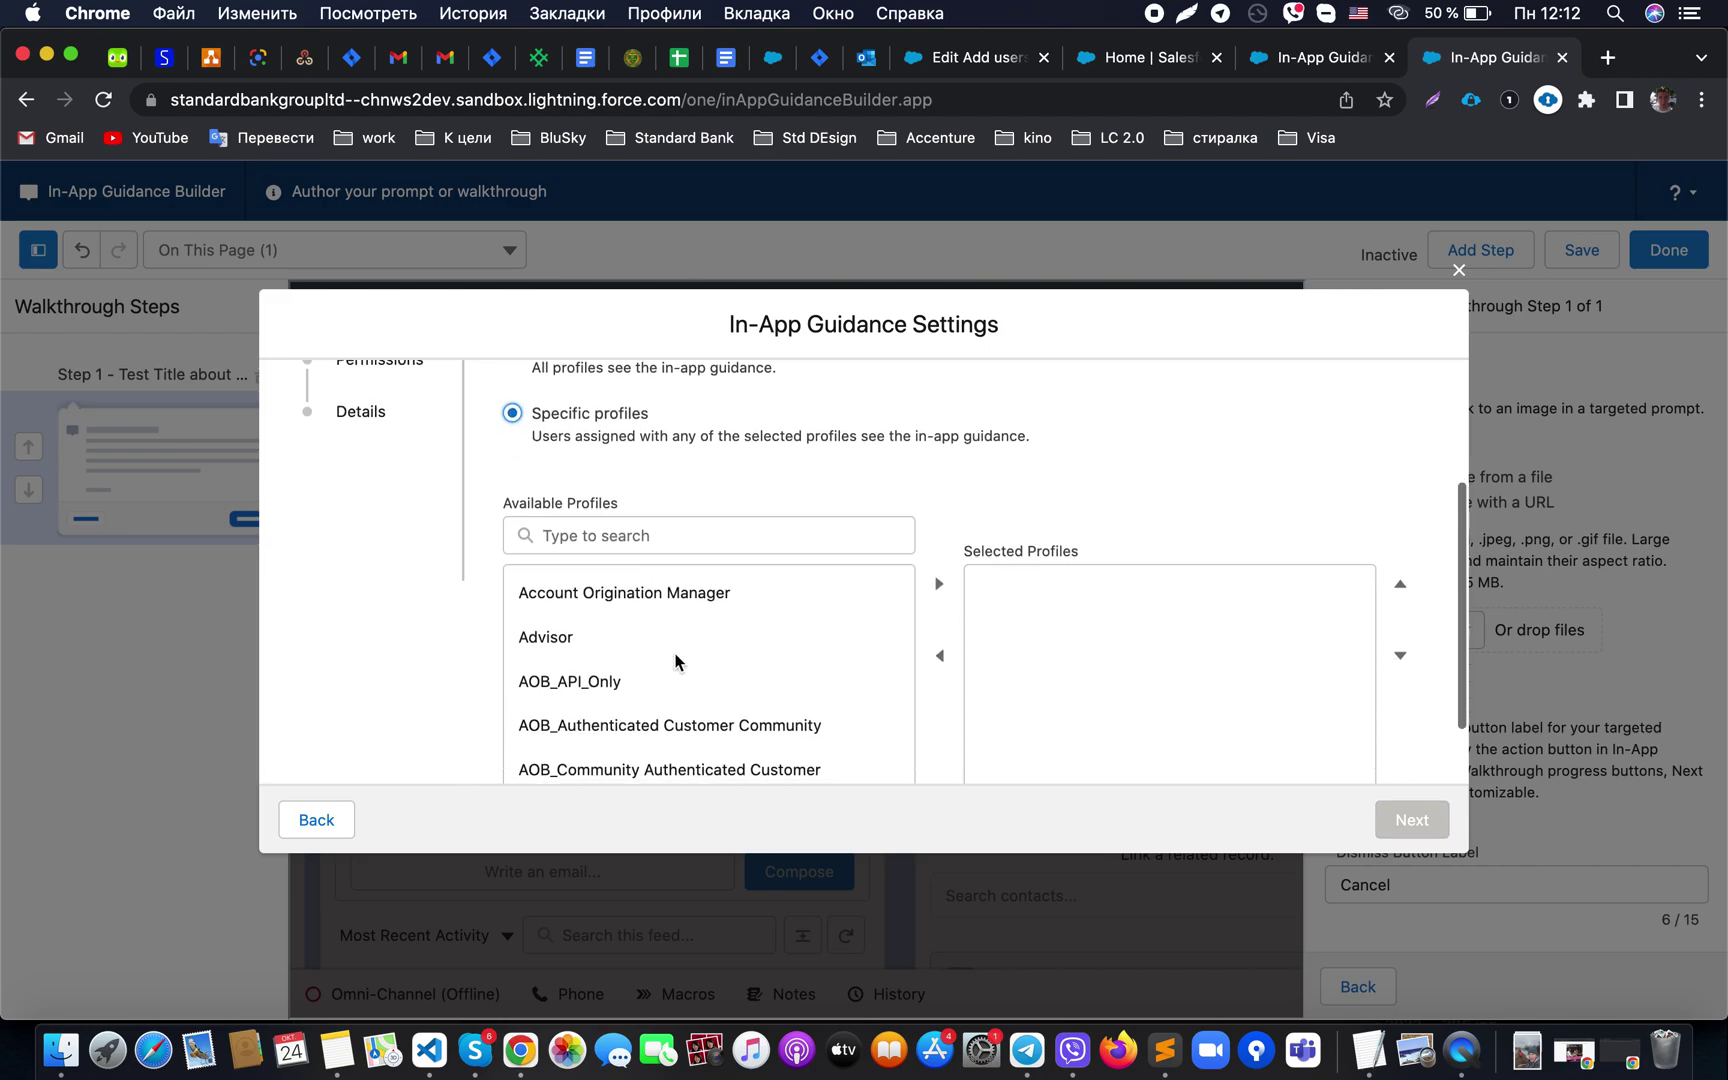
{"action": "scroll", "coordinate": [694, 609], "scroll_direction": "up", "scroll_amount": 3}
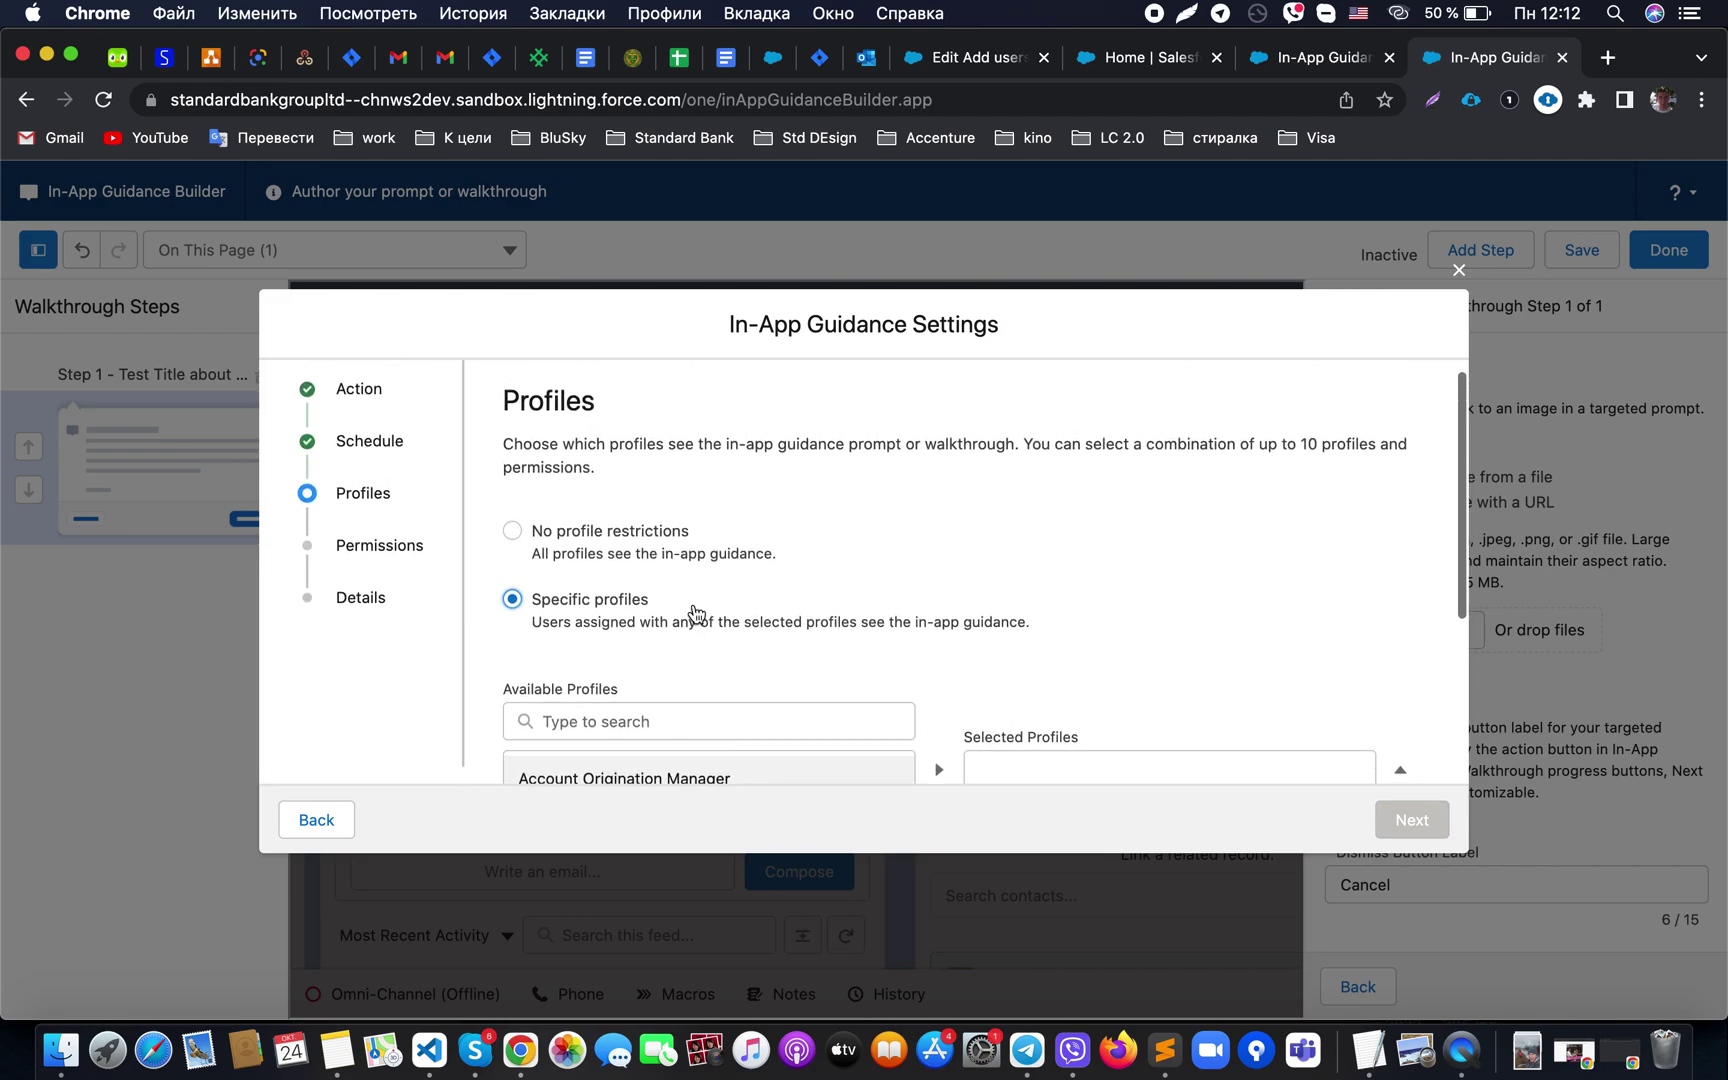
{"action": "left_click", "coordinate": [532, 550]}
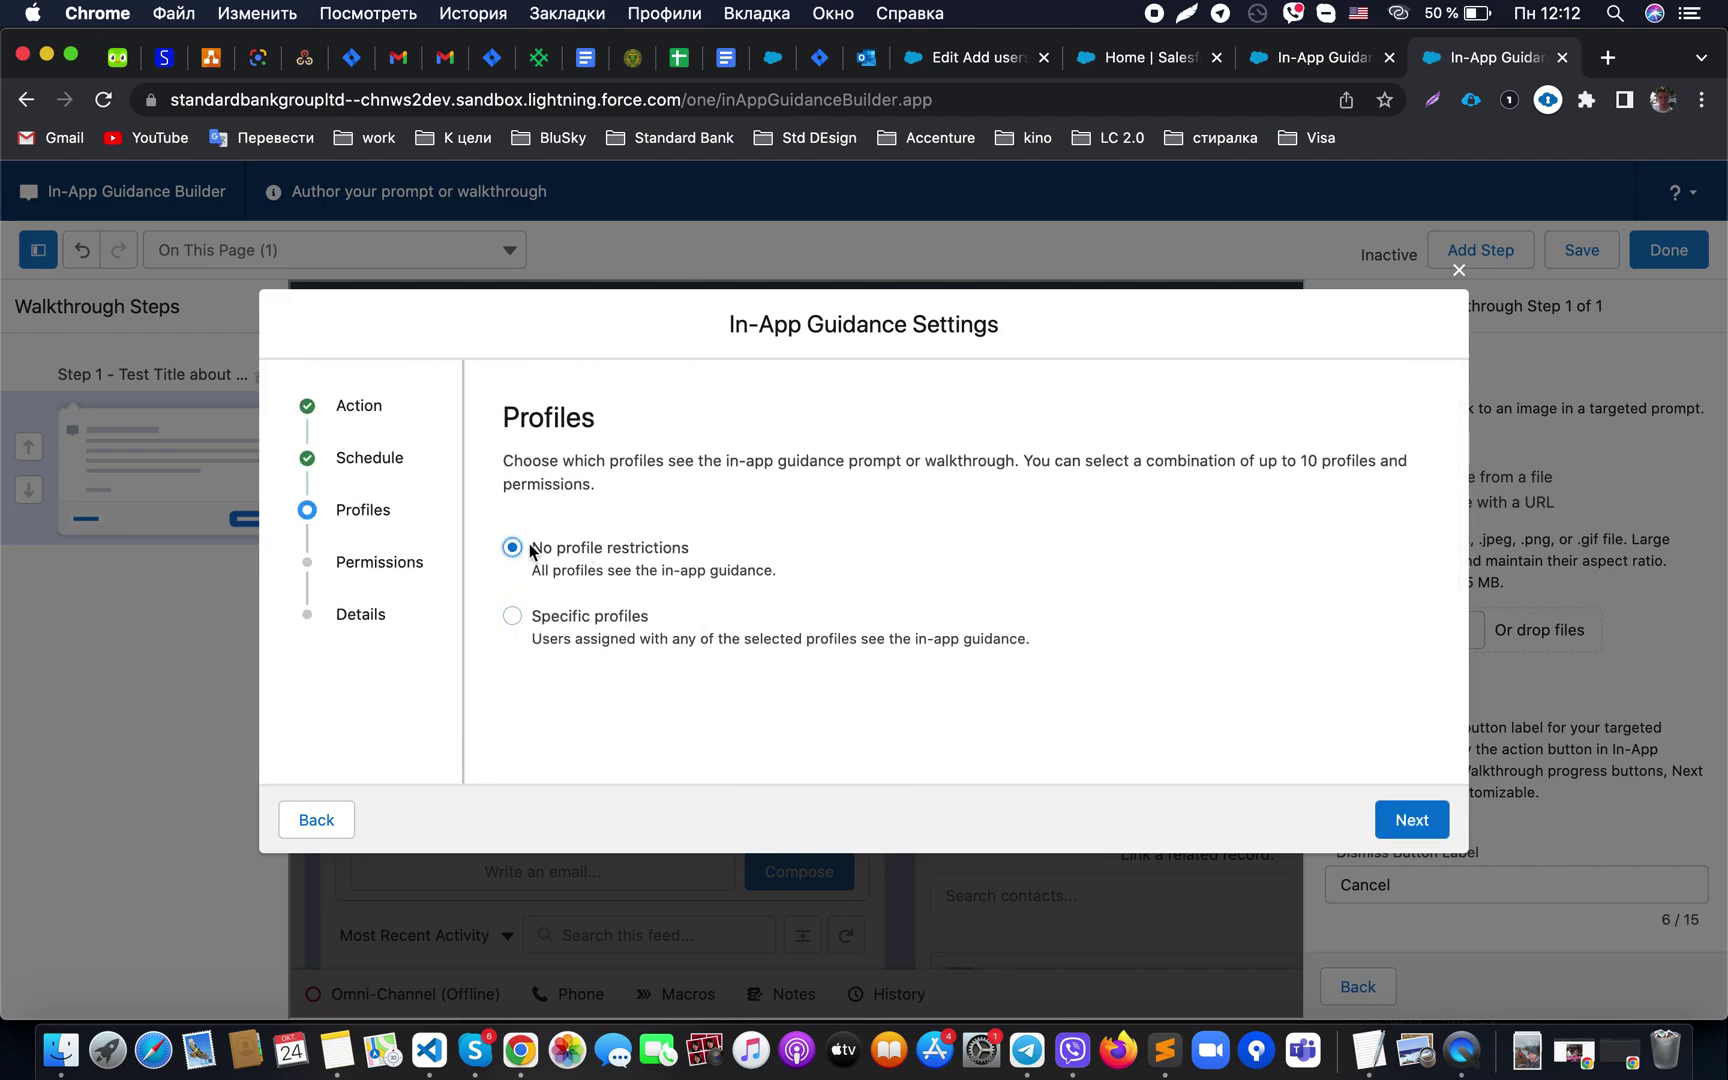
{"action": "left_click", "coordinate": [1412, 826]}
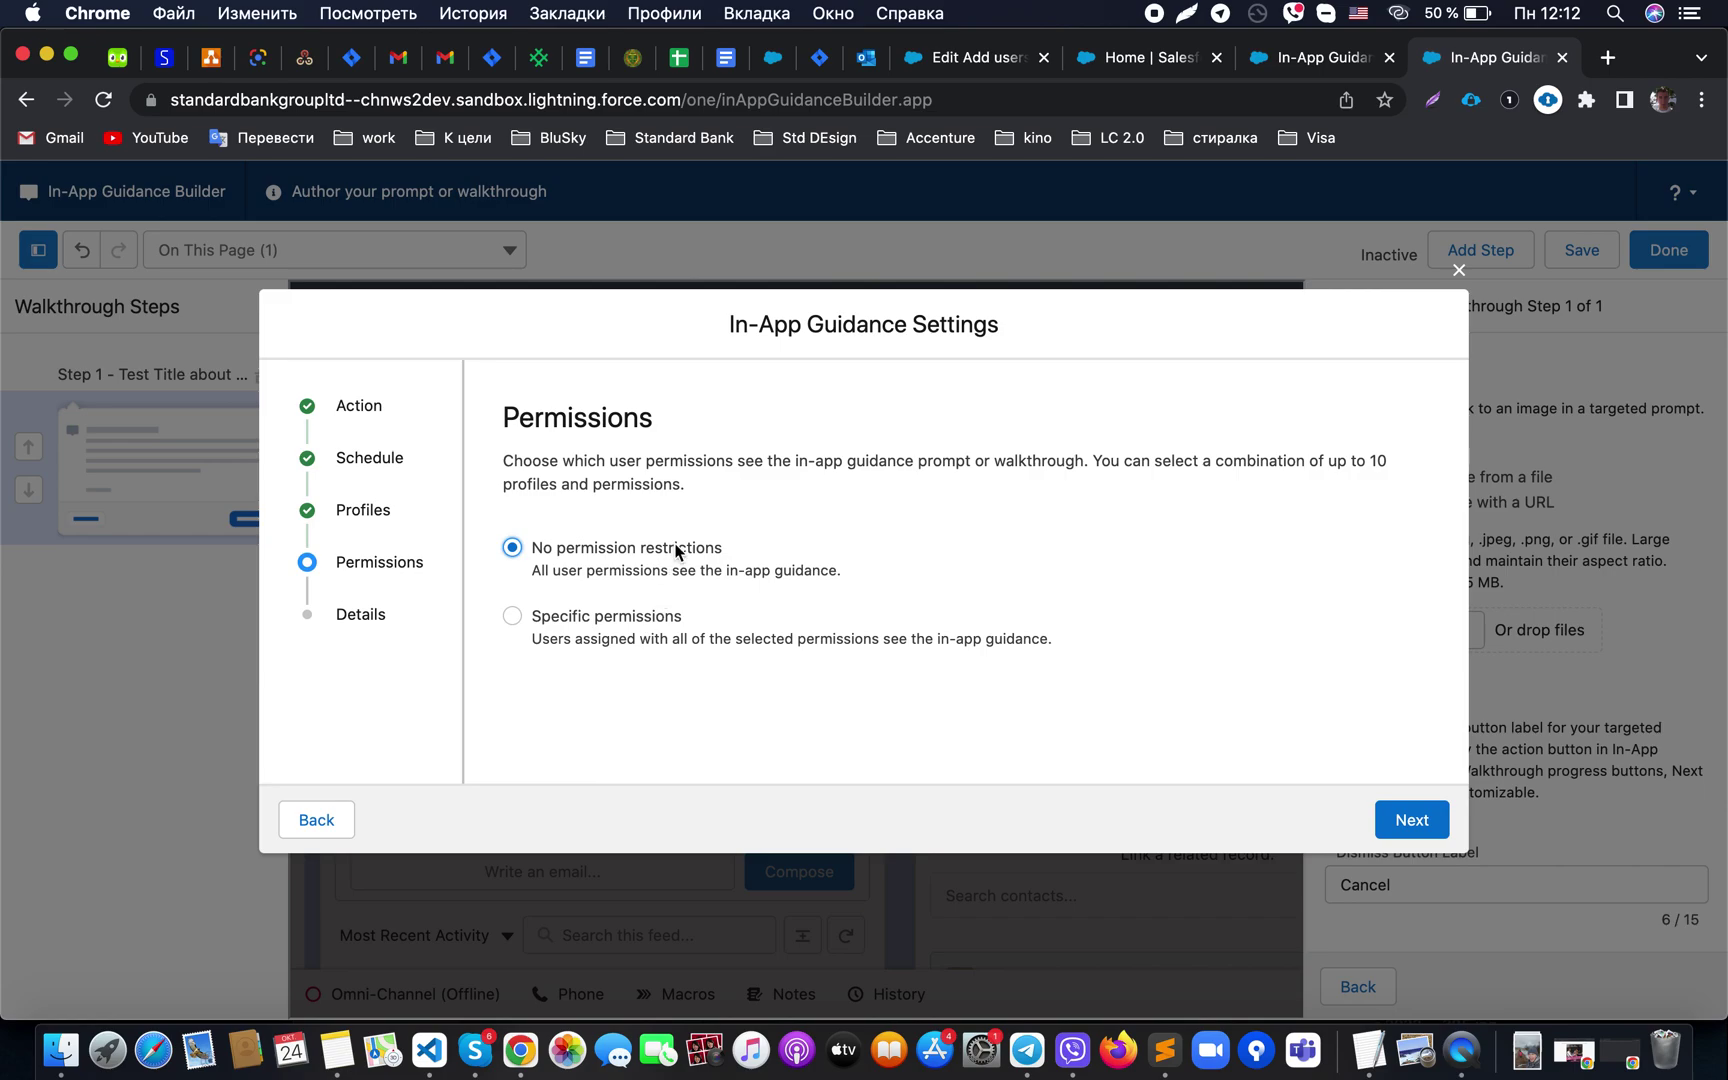
Choose No permission restrictions and continue to the Details step
{"action": "left_click", "coordinate": [640, 626]}
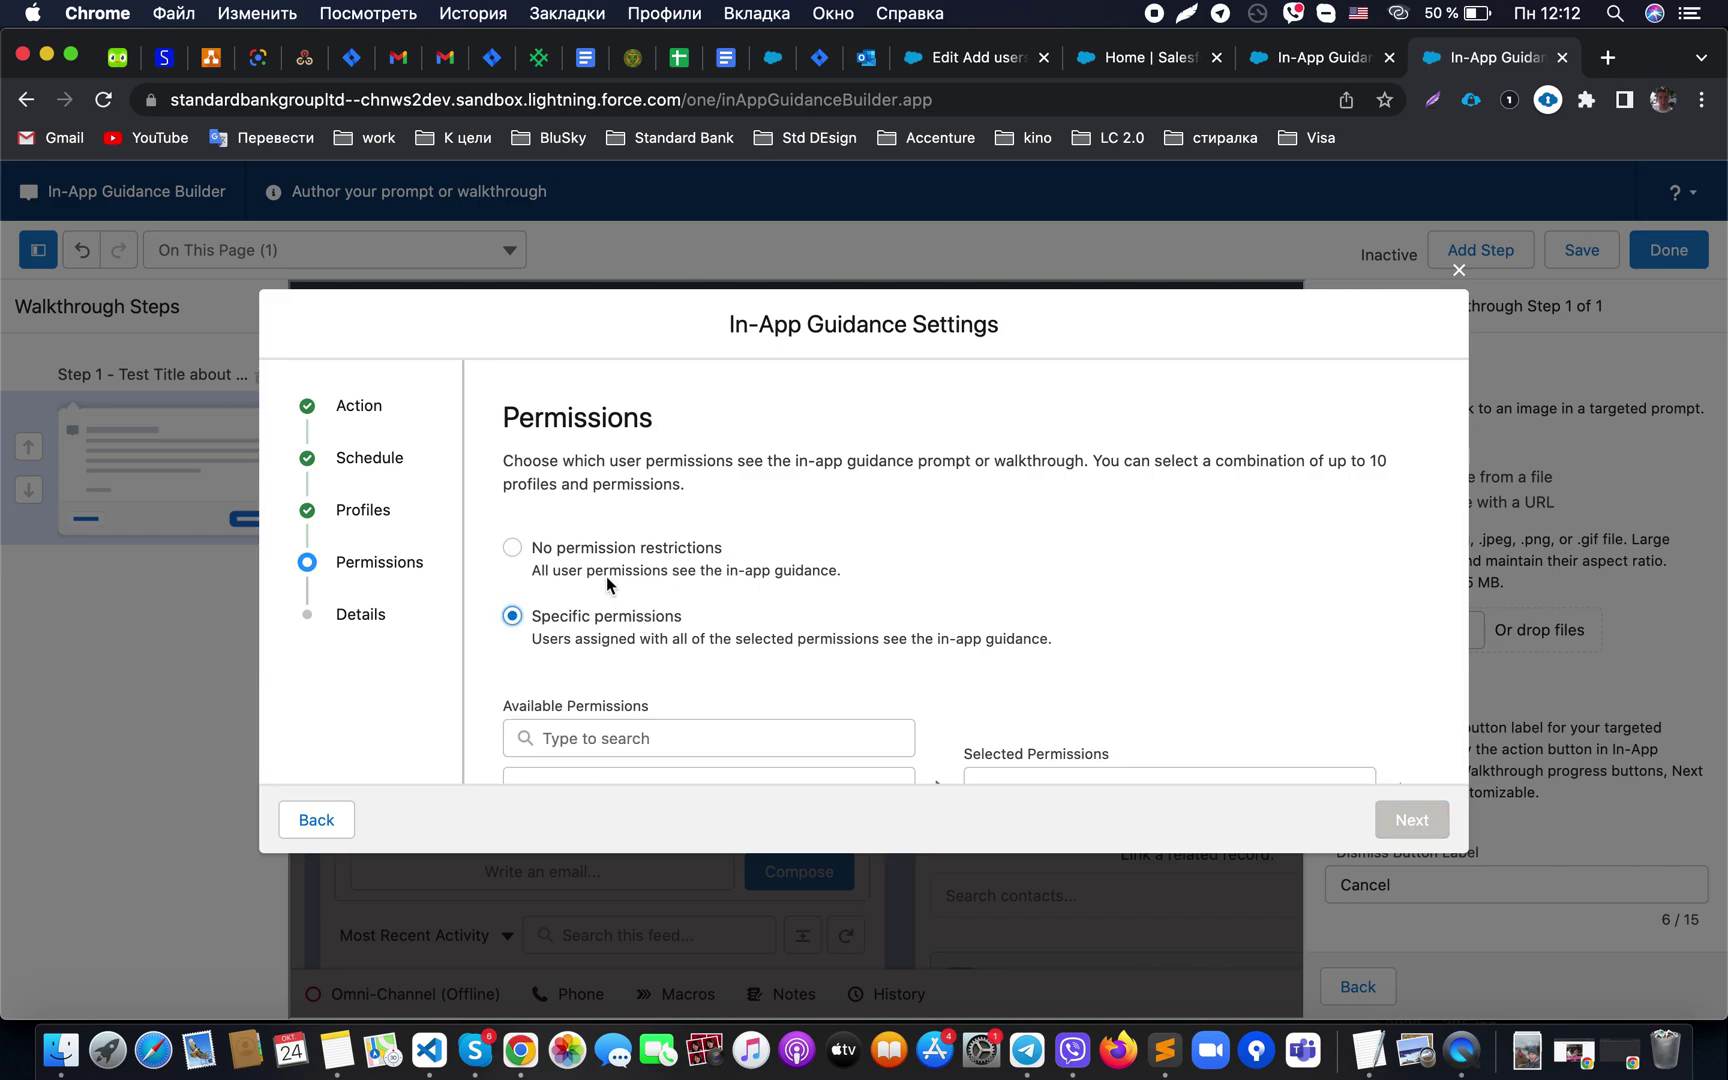
{"action": "scroll", "coordinate": [707, 620], "scroll_direction": "down", "scroll_amount": 3}
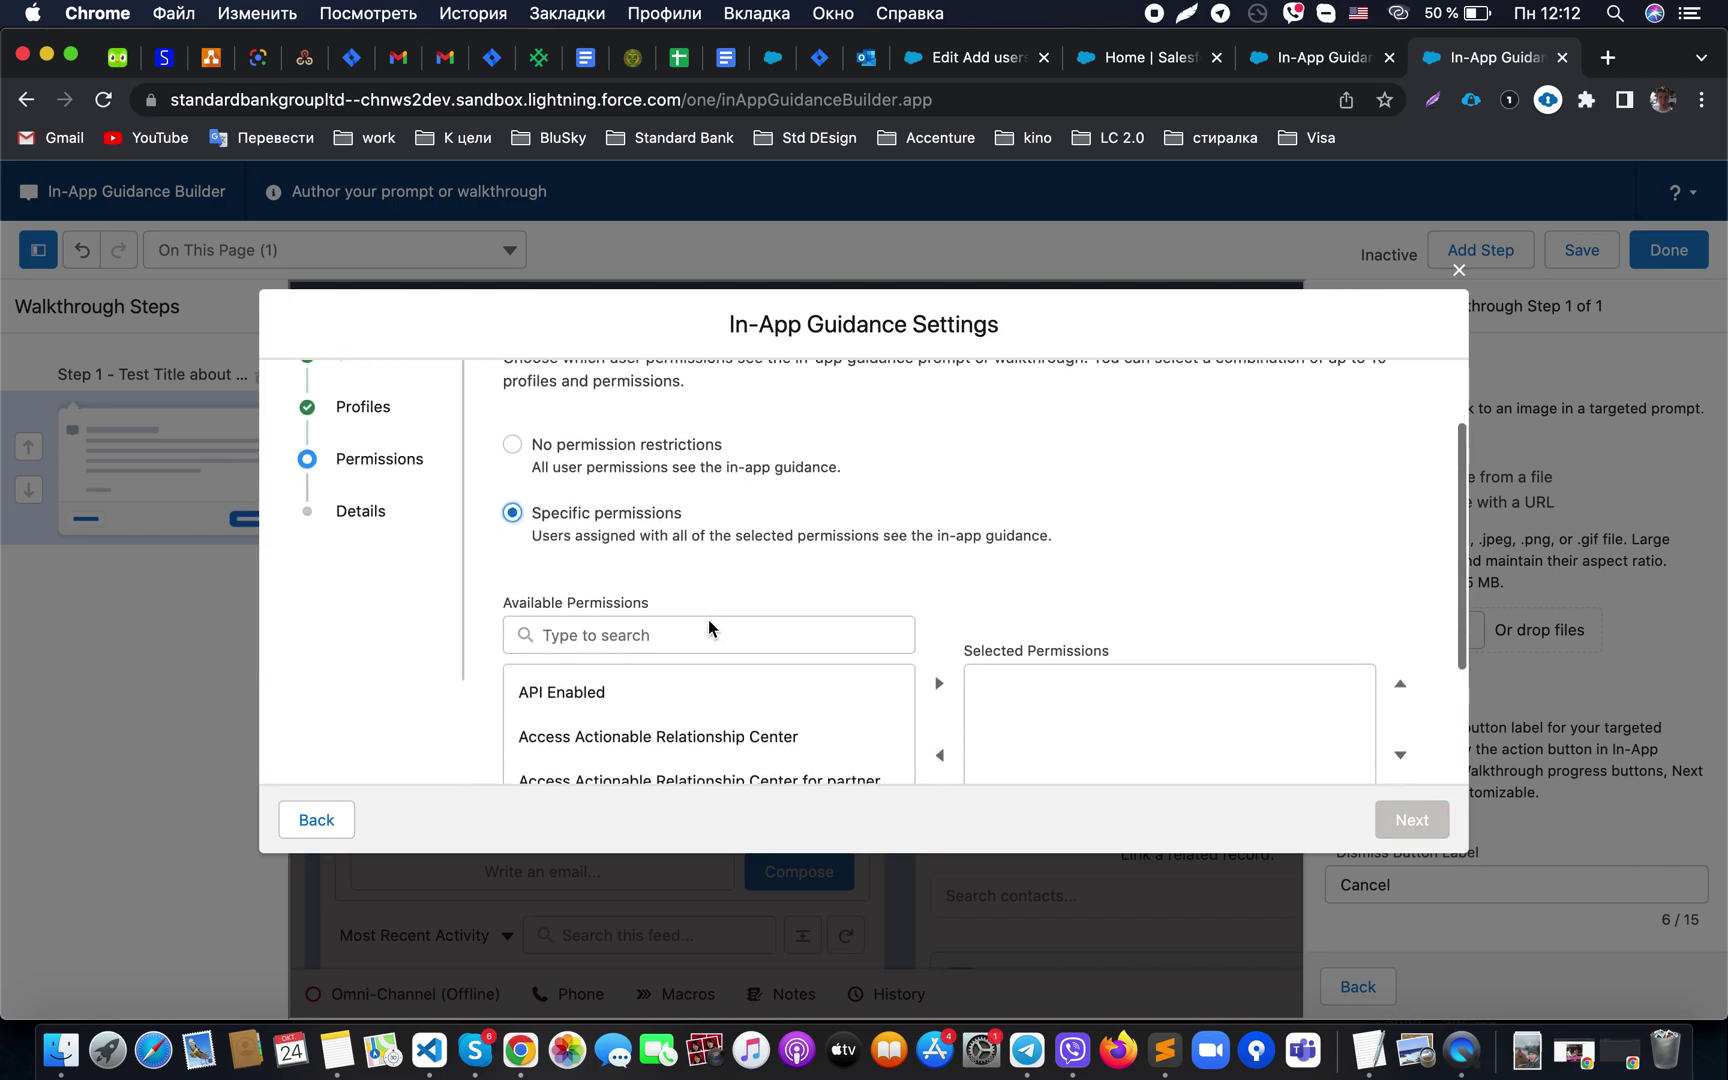
{"action": "scroll", "coordinate": [695, 700], "scroll_direction": "down", "scroll_amount": 3}
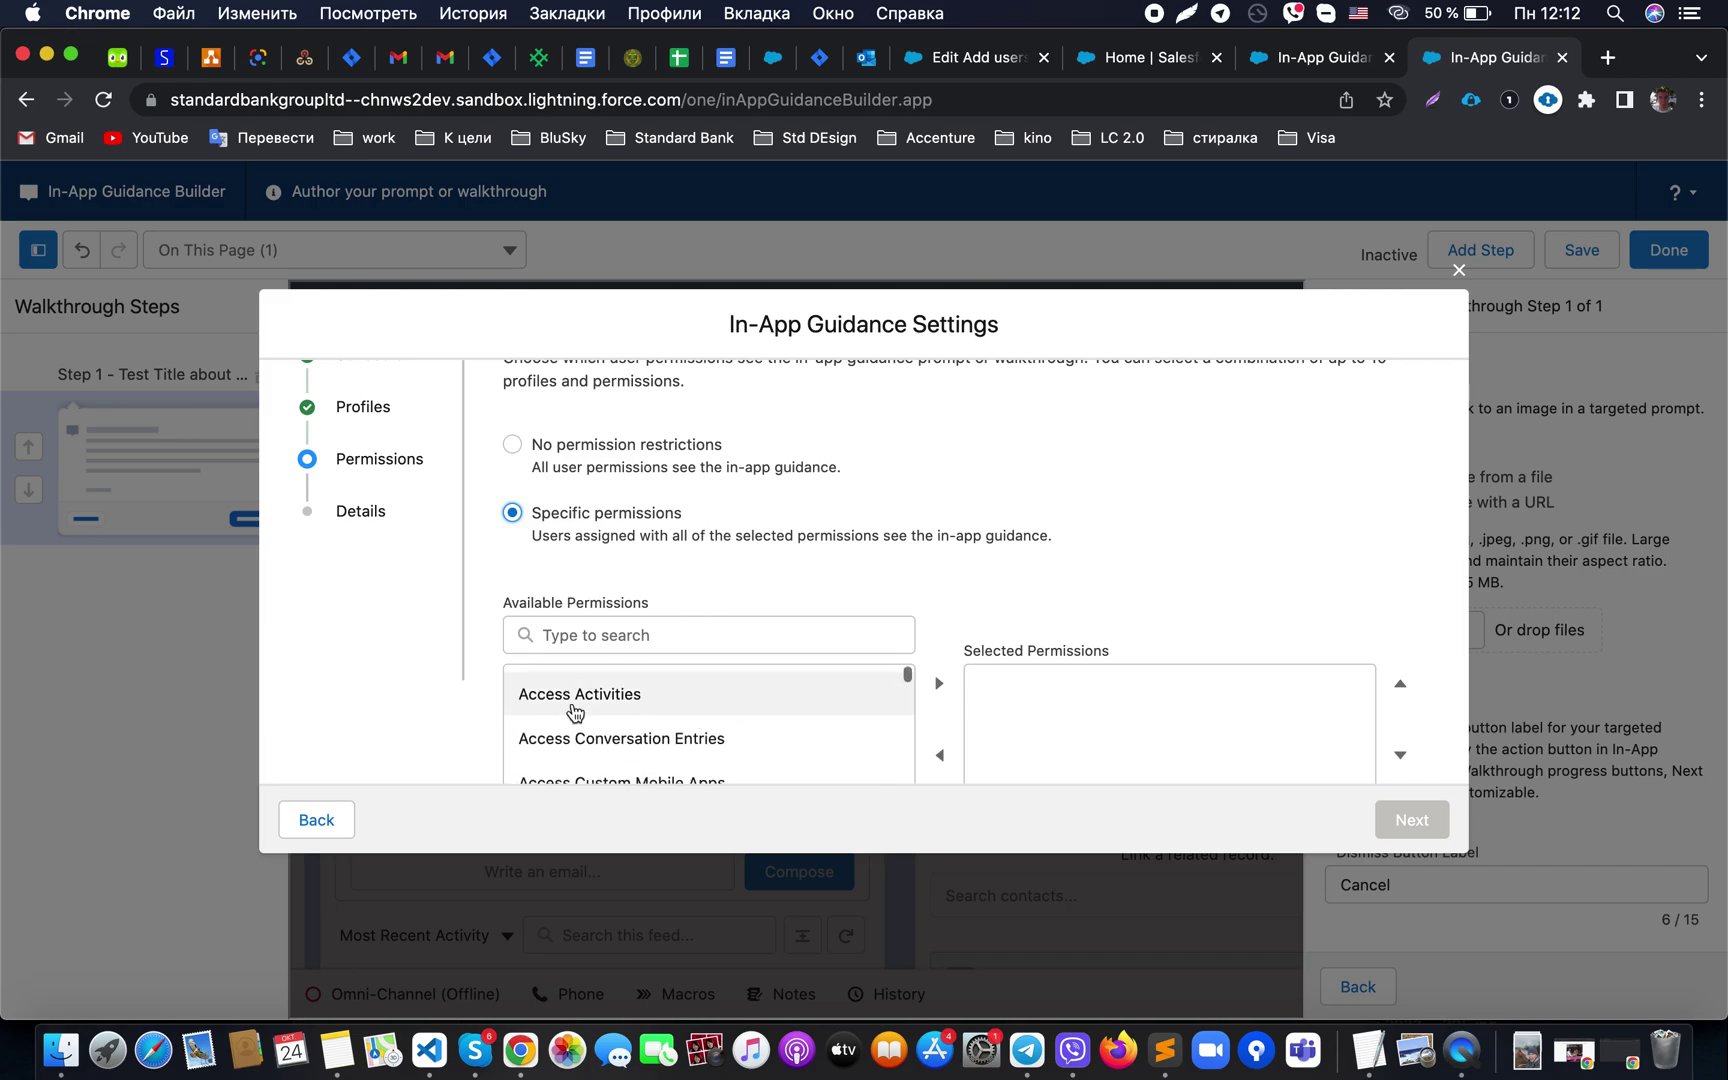
{"action": "scroll", "coordinate": [486, 714], "scroll_direction": "down", "scroll_amount": 4}
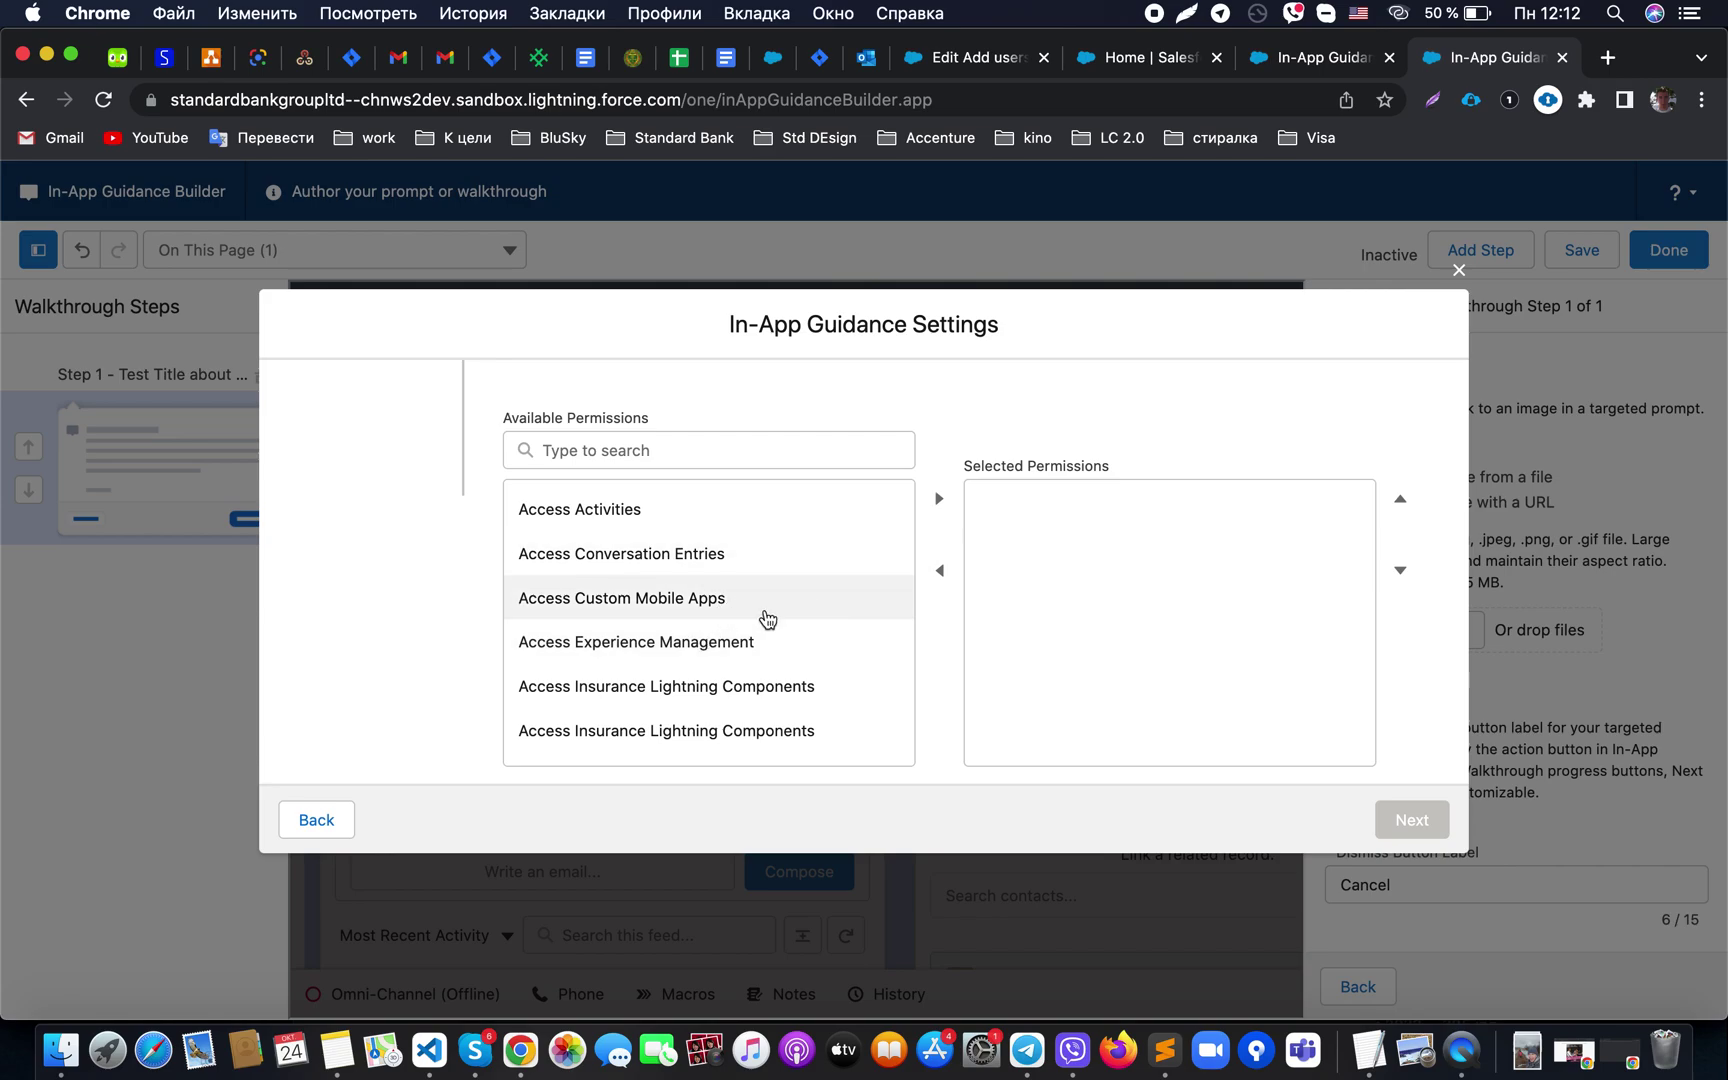
{"action": "scroll", "coordinate": [818, 606], "scroll_direction": "down", "scroll_amount": 5}
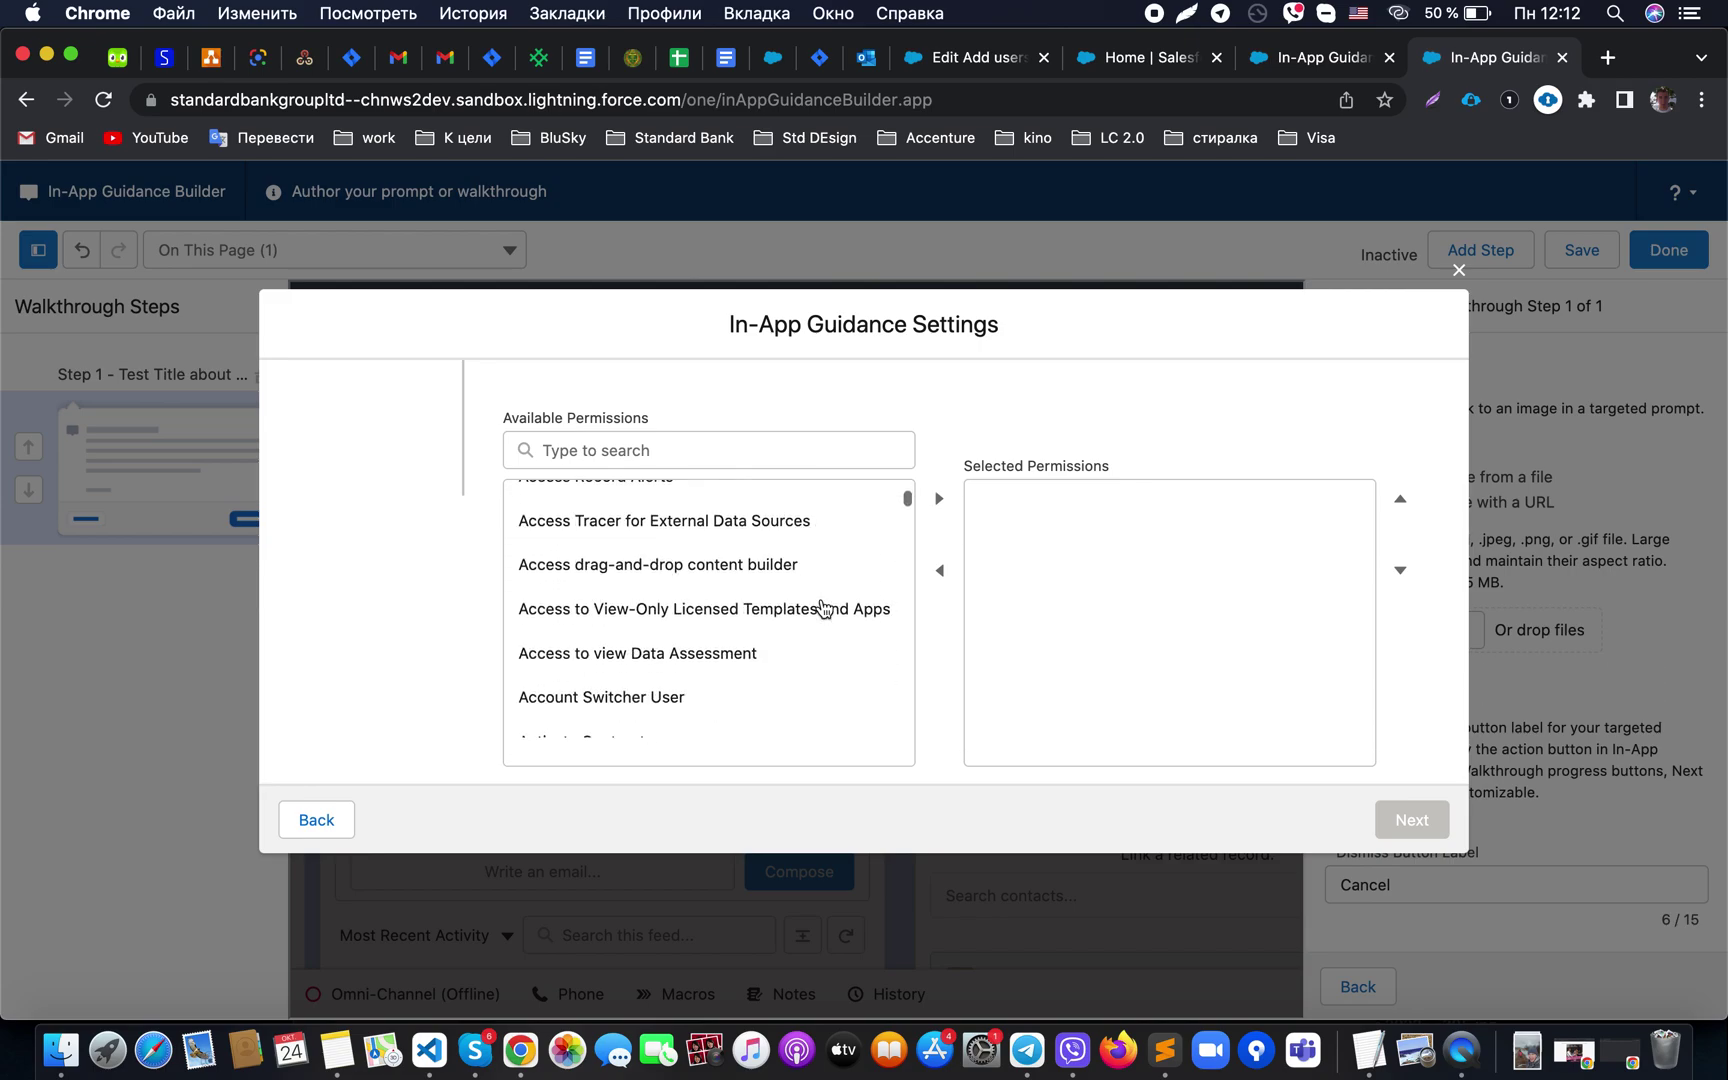
{"action": "scroll", "coordinate": [822, 607], "scroll_direction": "down", "scroll_amount": 10}
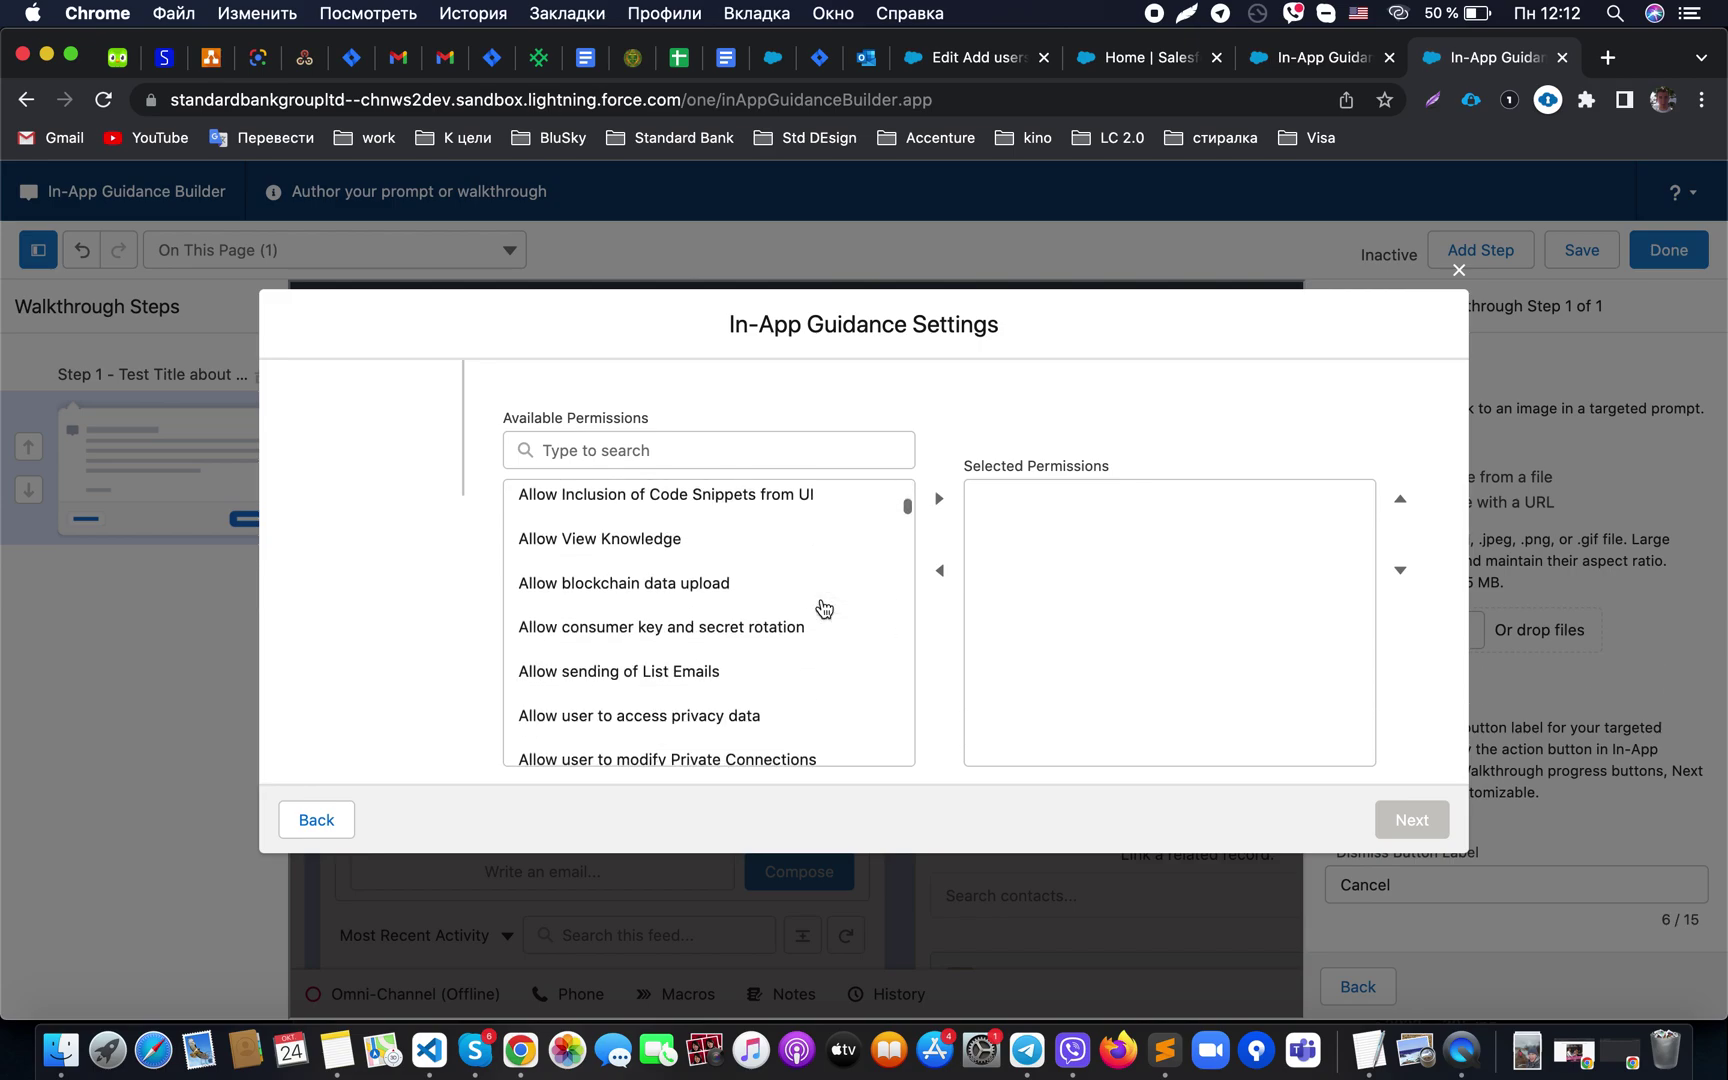
{"action": "scroll", "coordinate": [824, 608], "scroll_direction": "down", "scroll_amount": 7}
{"action": "scroll", "coordinate": [824, 608], "scroll_direction": "down", "scroll_amount": 5}
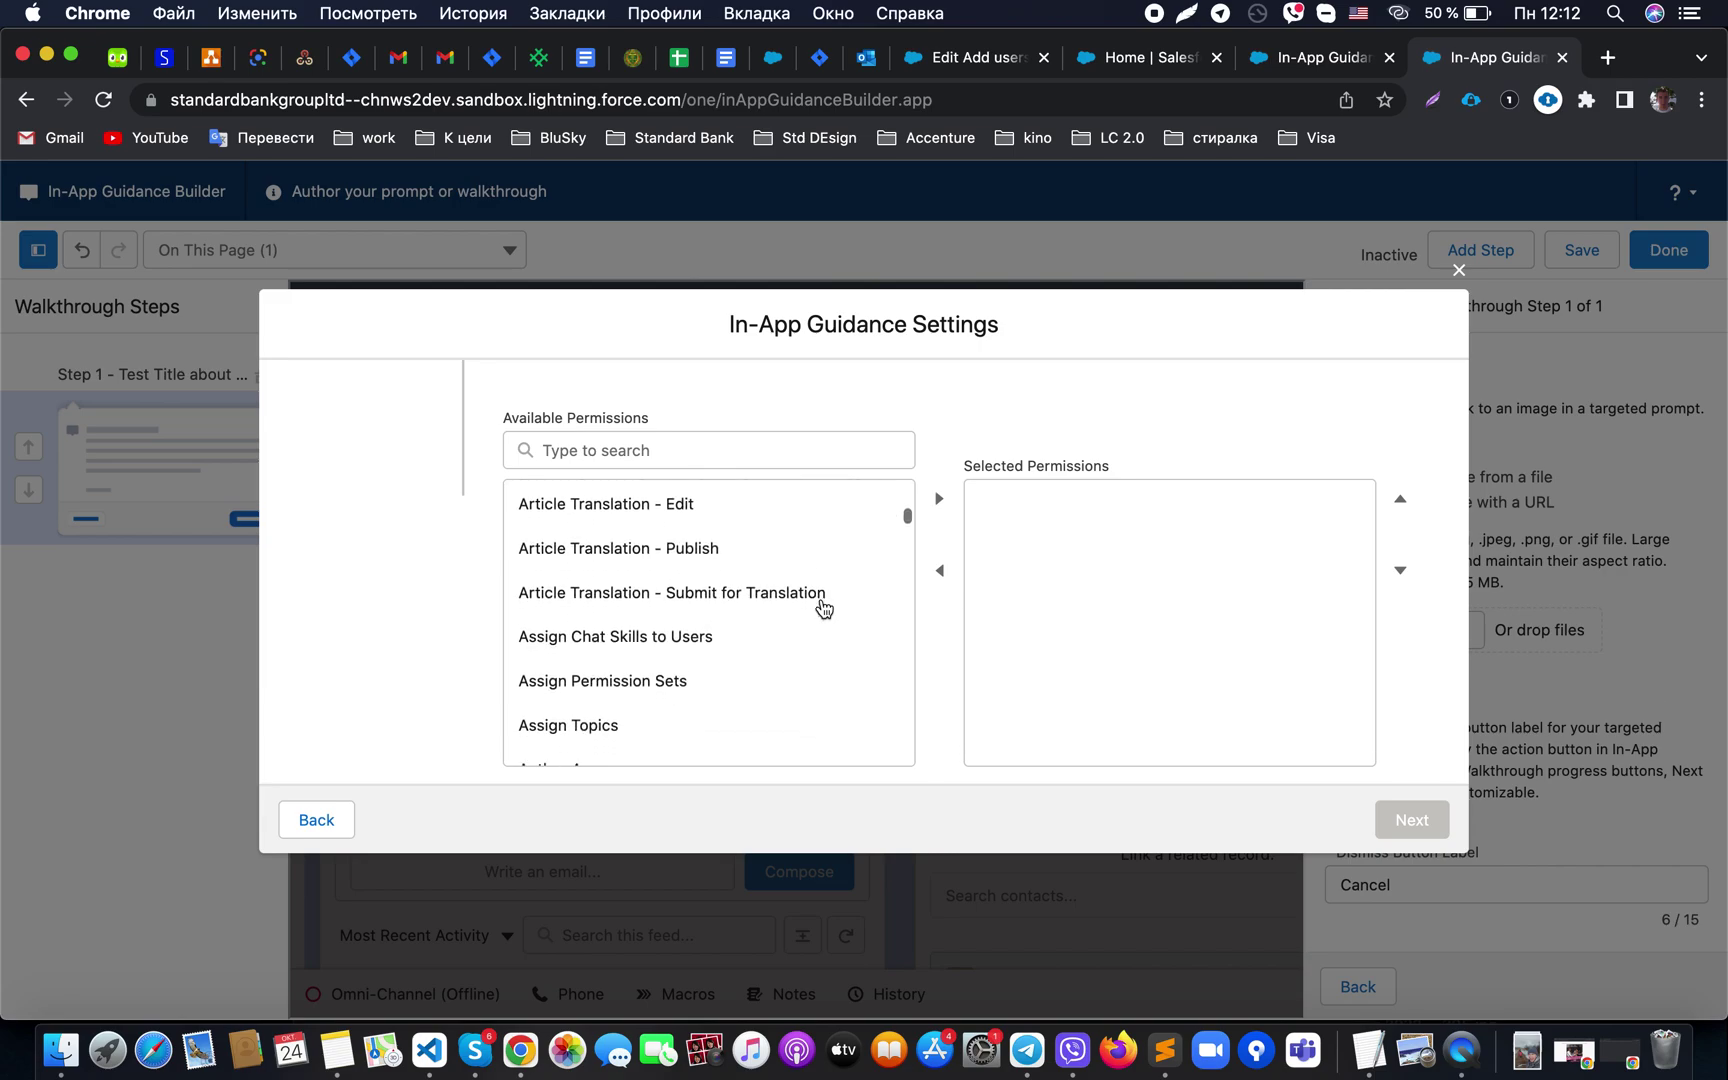
{"action": "scroll", "coordinate": [824, 608], "scroll_direction": "down", "scroll_amount": 4}
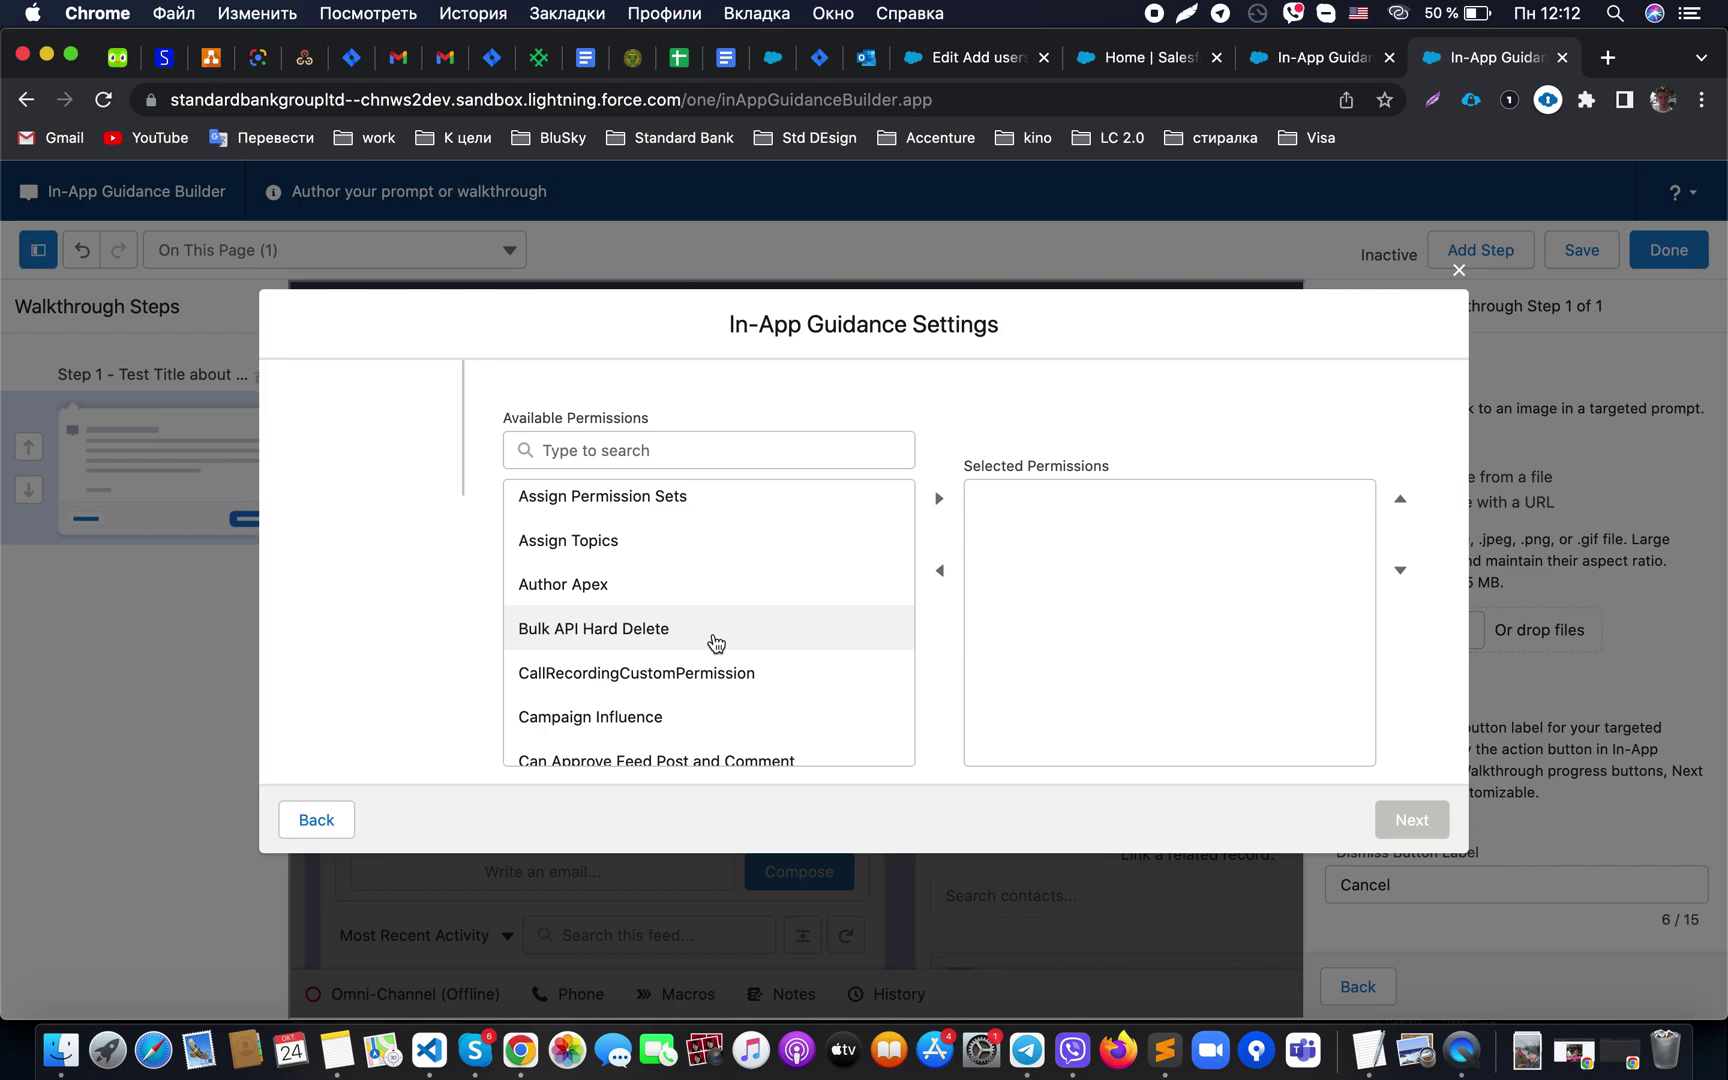
{"action": "scroll", "coordinate": [470, 565], "scroll_direction": "up", "scroll_amount": 4}
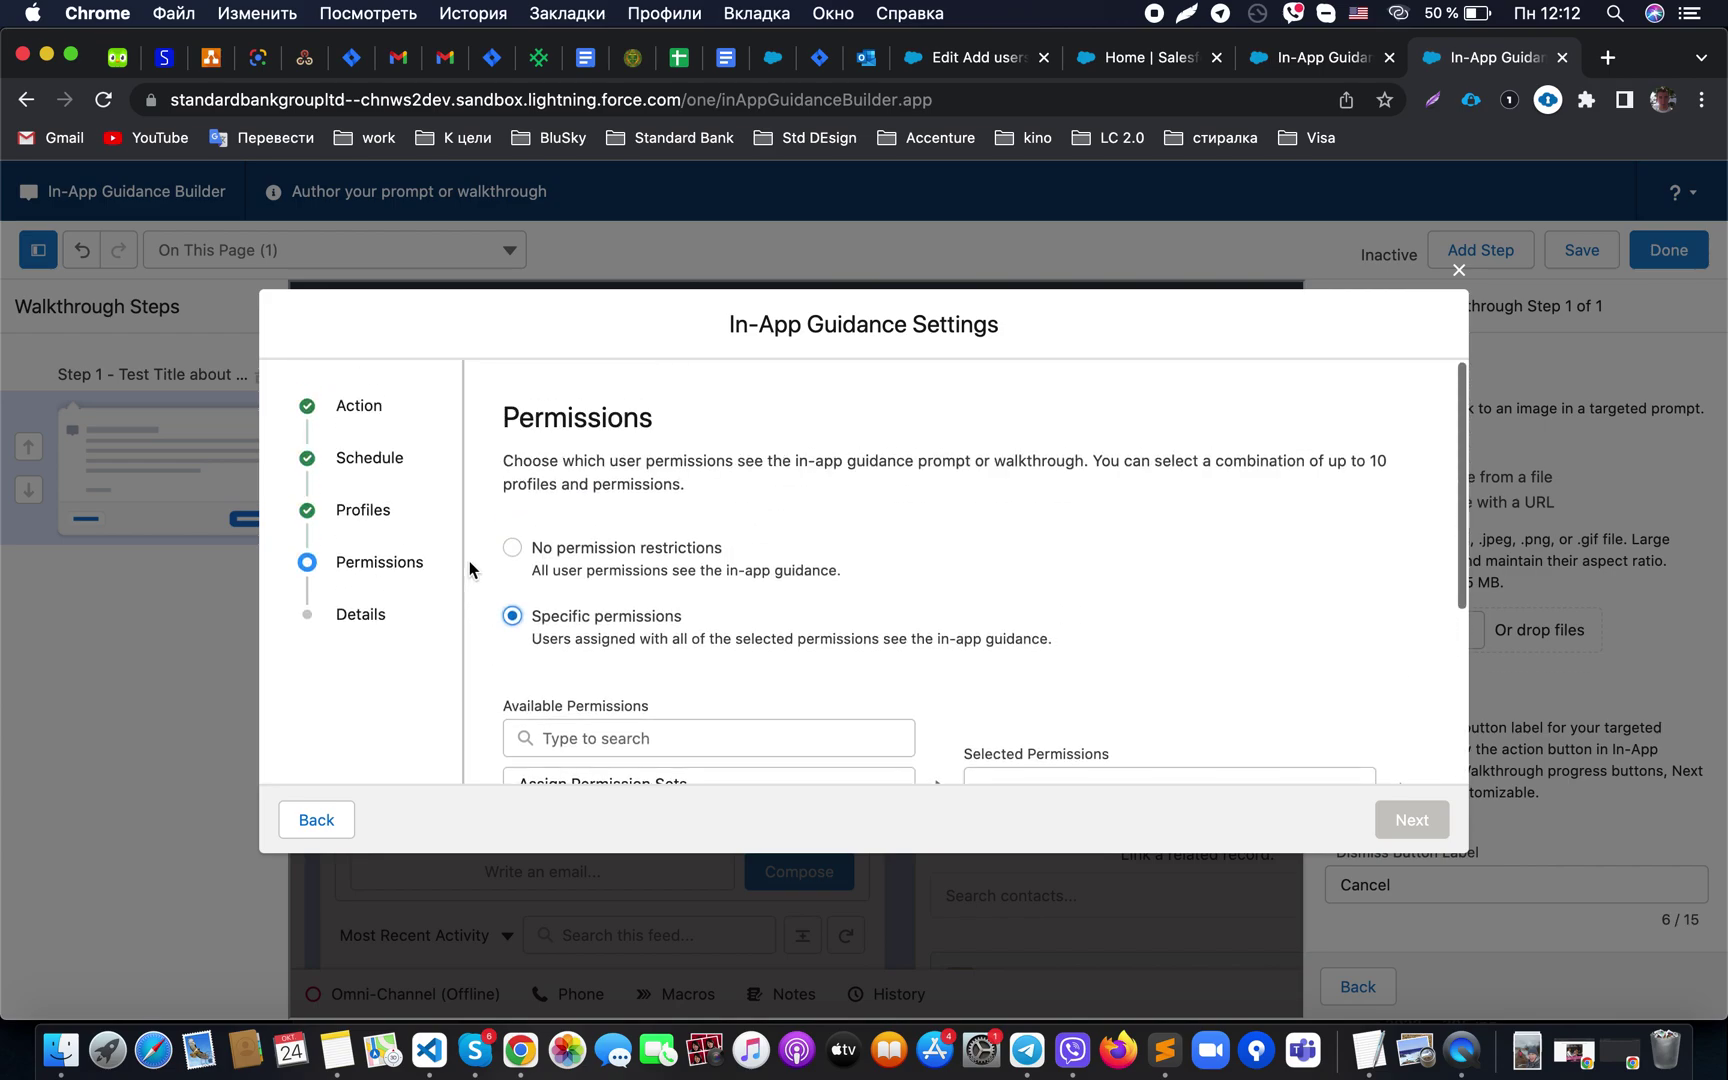
{"action": "left_click", "coordinate": [566, 547]}
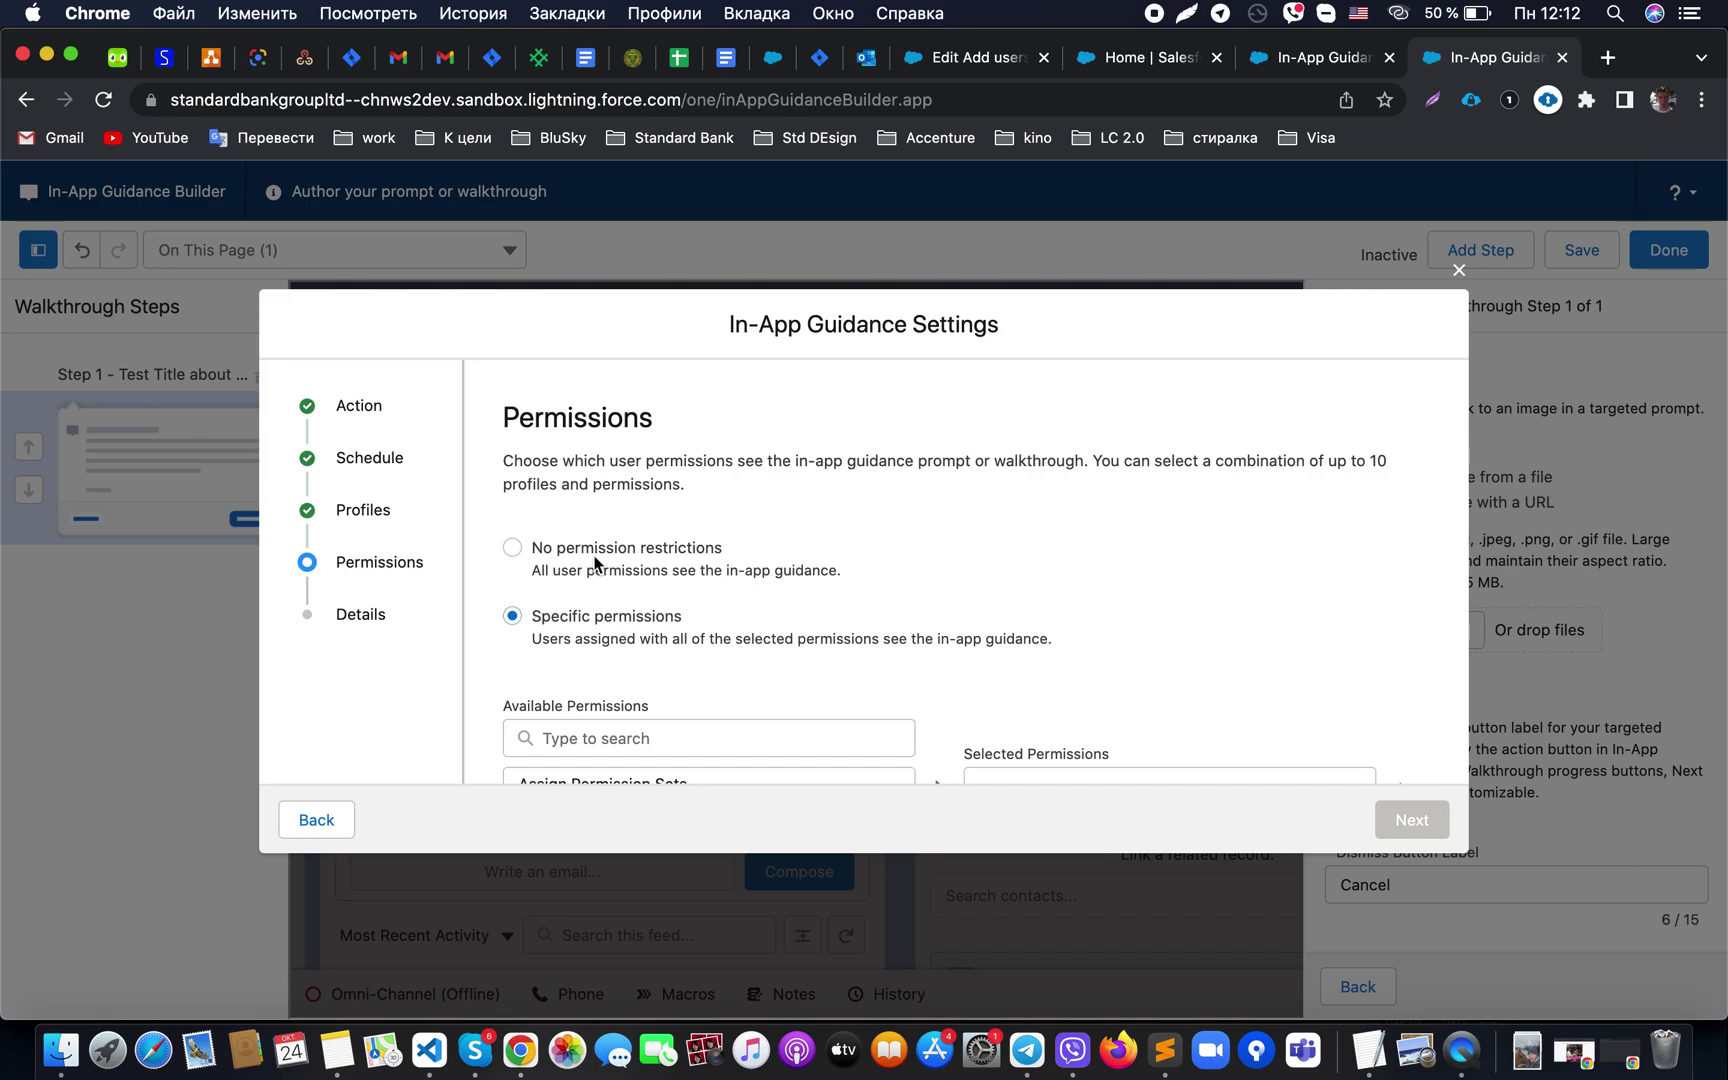
{"action": "left_click", "coordinate": [1404, 819]}
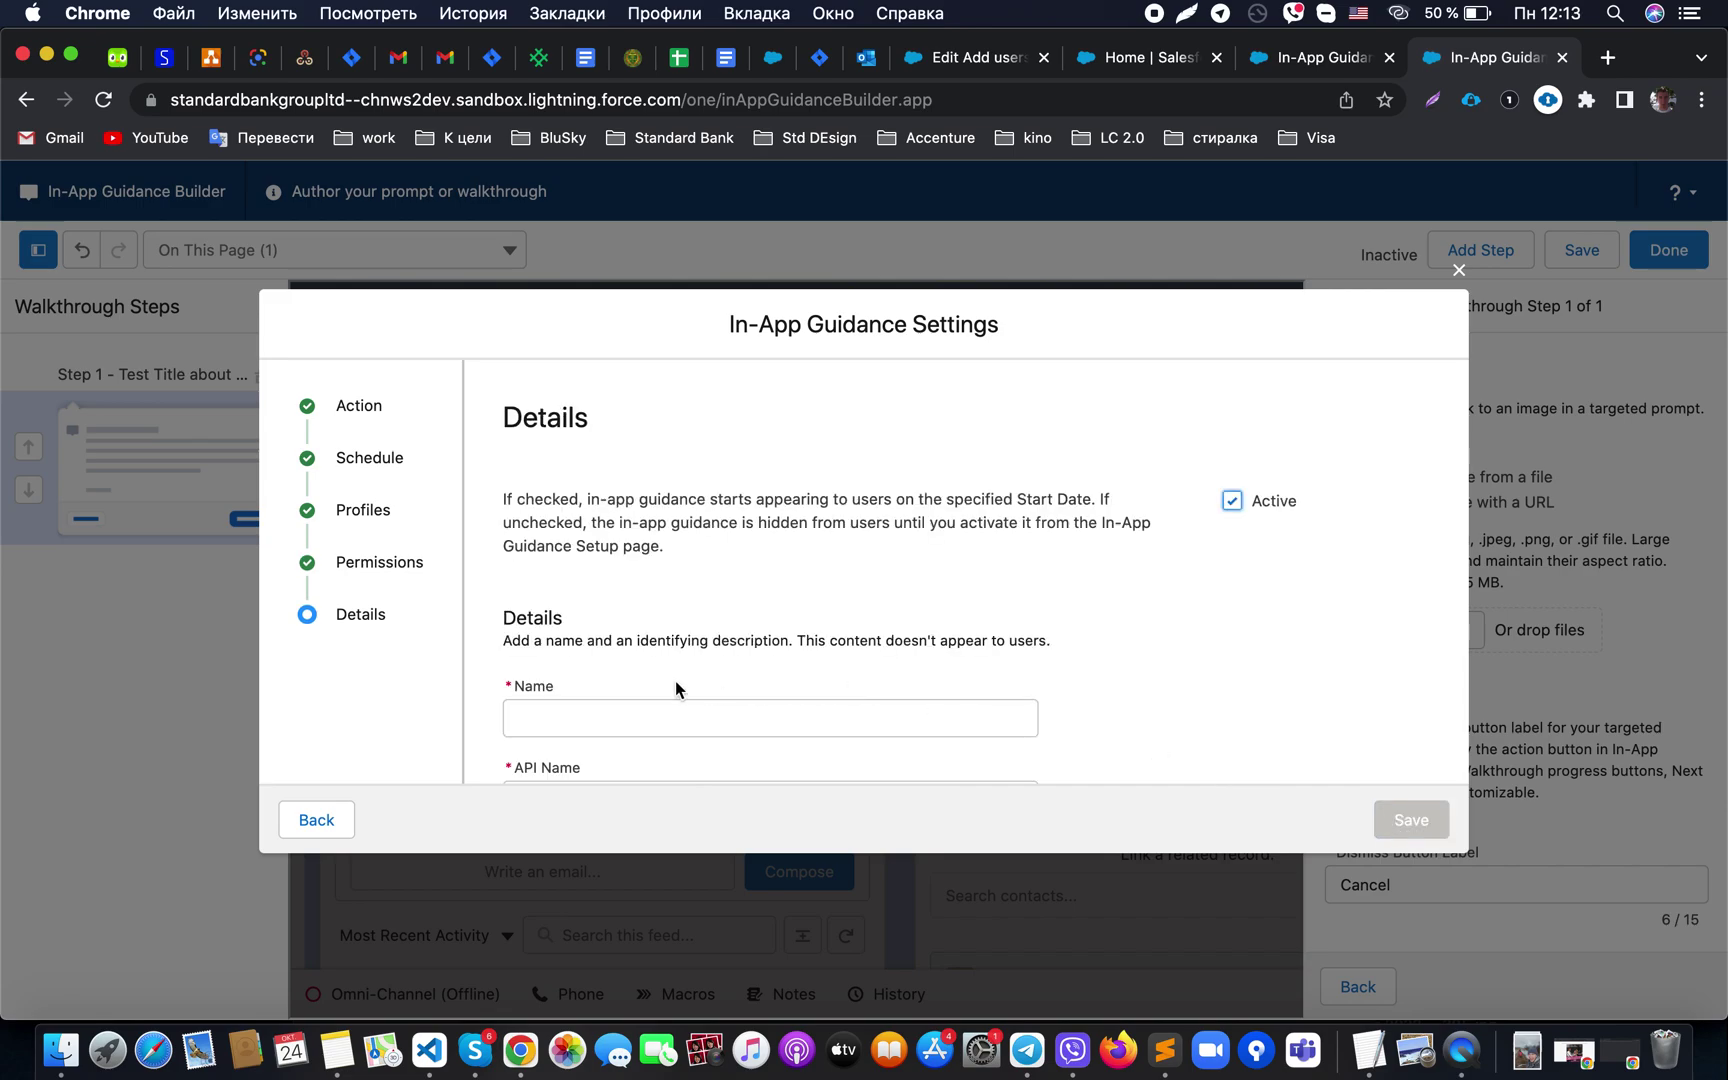
Name it 'Test In-app guide 2' (API name TestInappguide2), copy its URL, and save
{"action": "scroll", "coordinate": [606, 667], "scroll_direction": "down", "scroll_amount": 2}
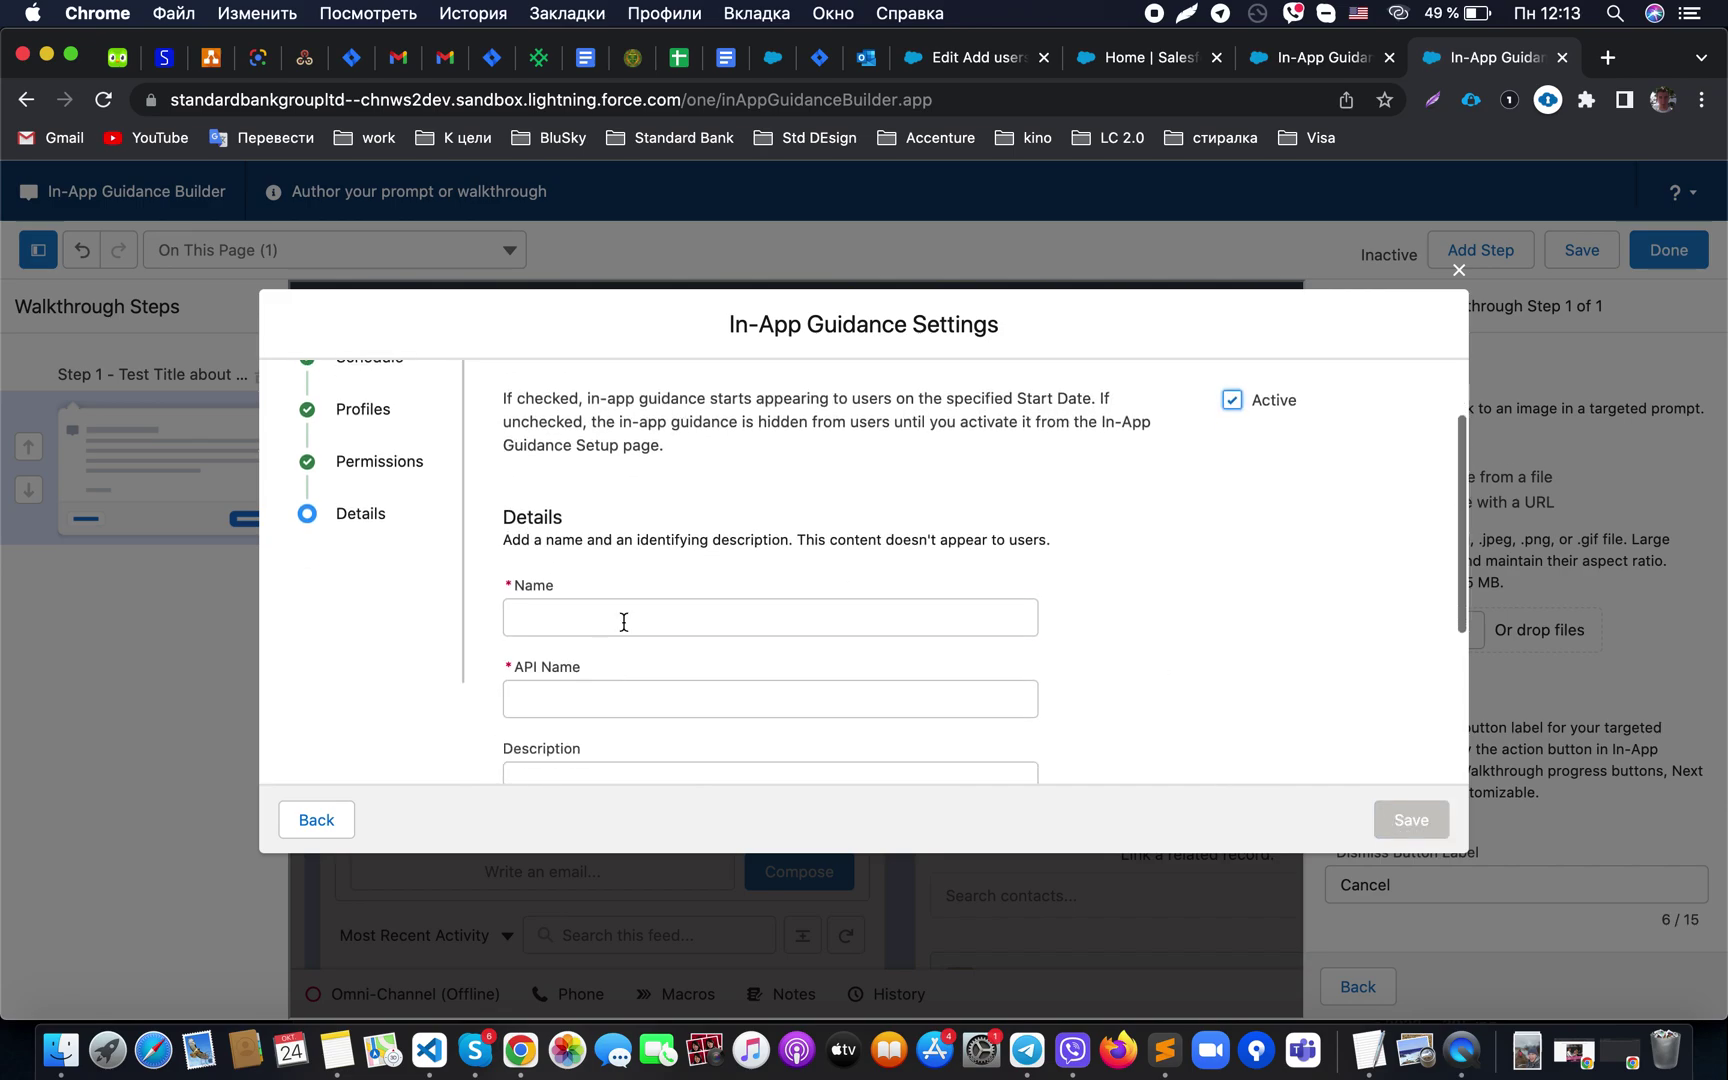
{"action": "left_click", "coordinate": [623, 622]}
{"action": "type", "text": "Test"}
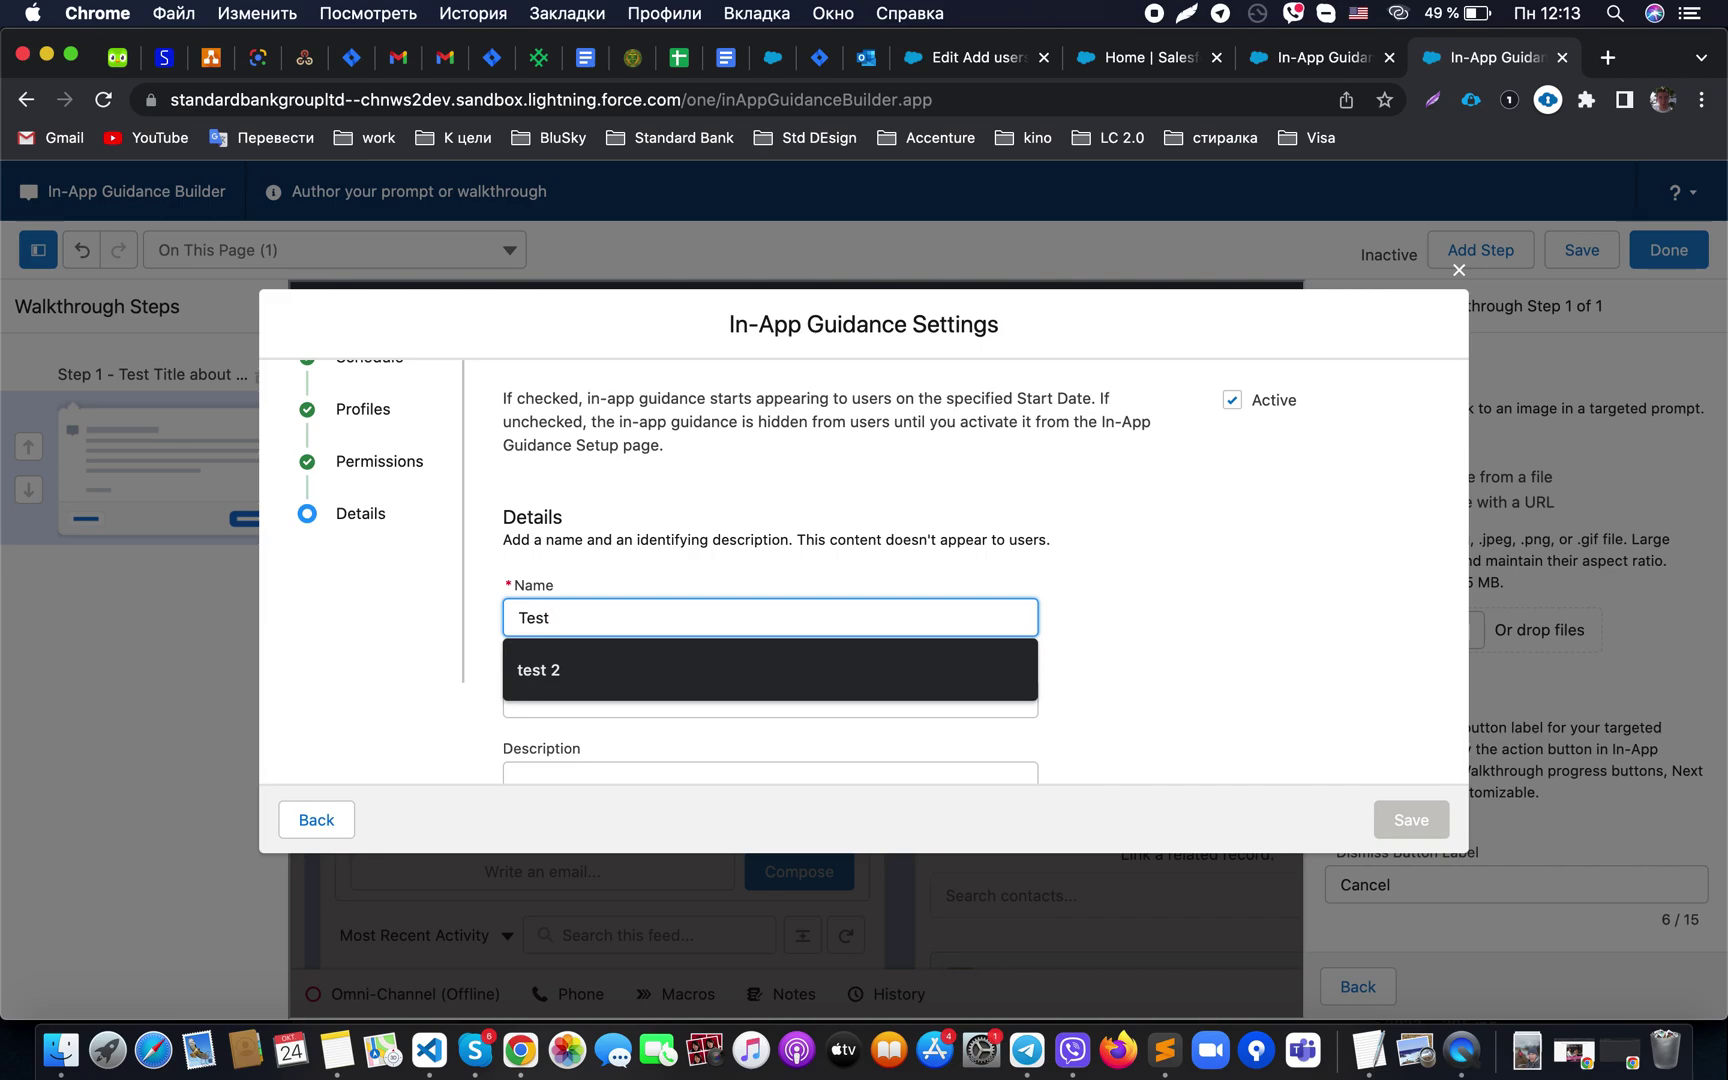
{"action": "type", "text": " In-app"}
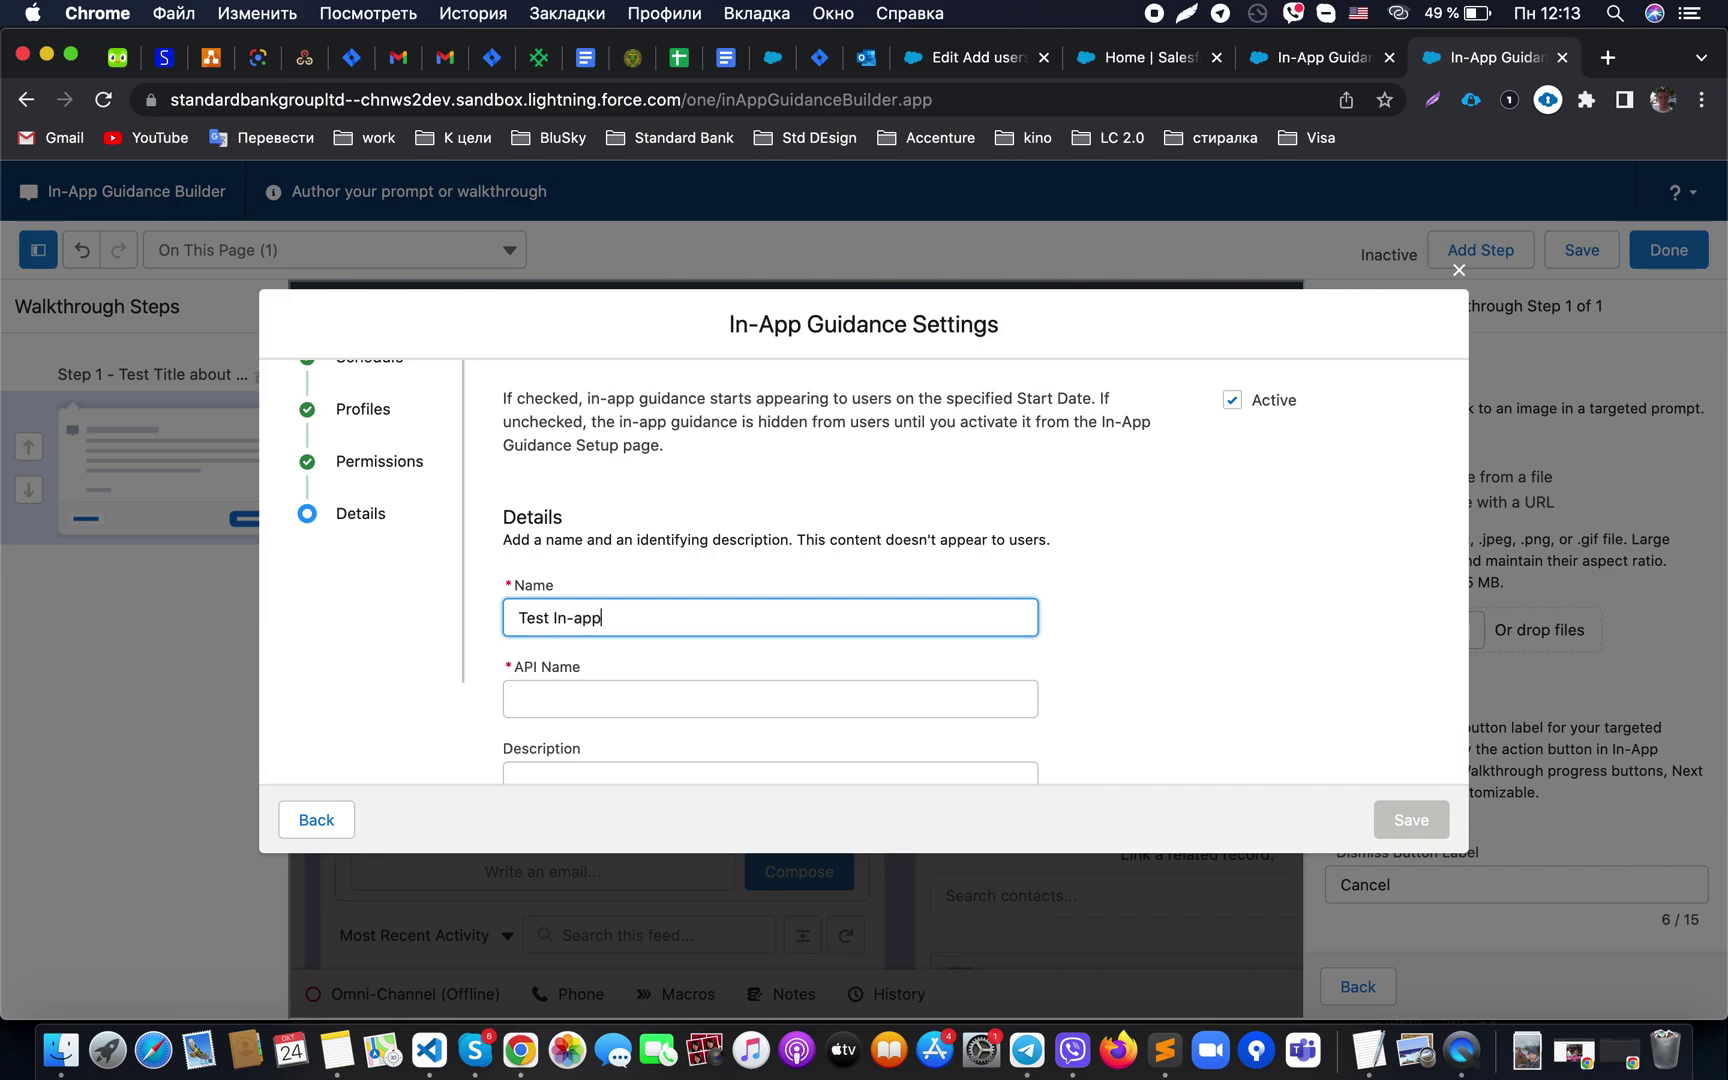
{"action": "type", "text": " guide 2"}
{"action": "key", "text": "Tab"}
{"action": "scroll", "coordinate": [606, 688], "scroll_direction": "down", "scroll_amount": 3}
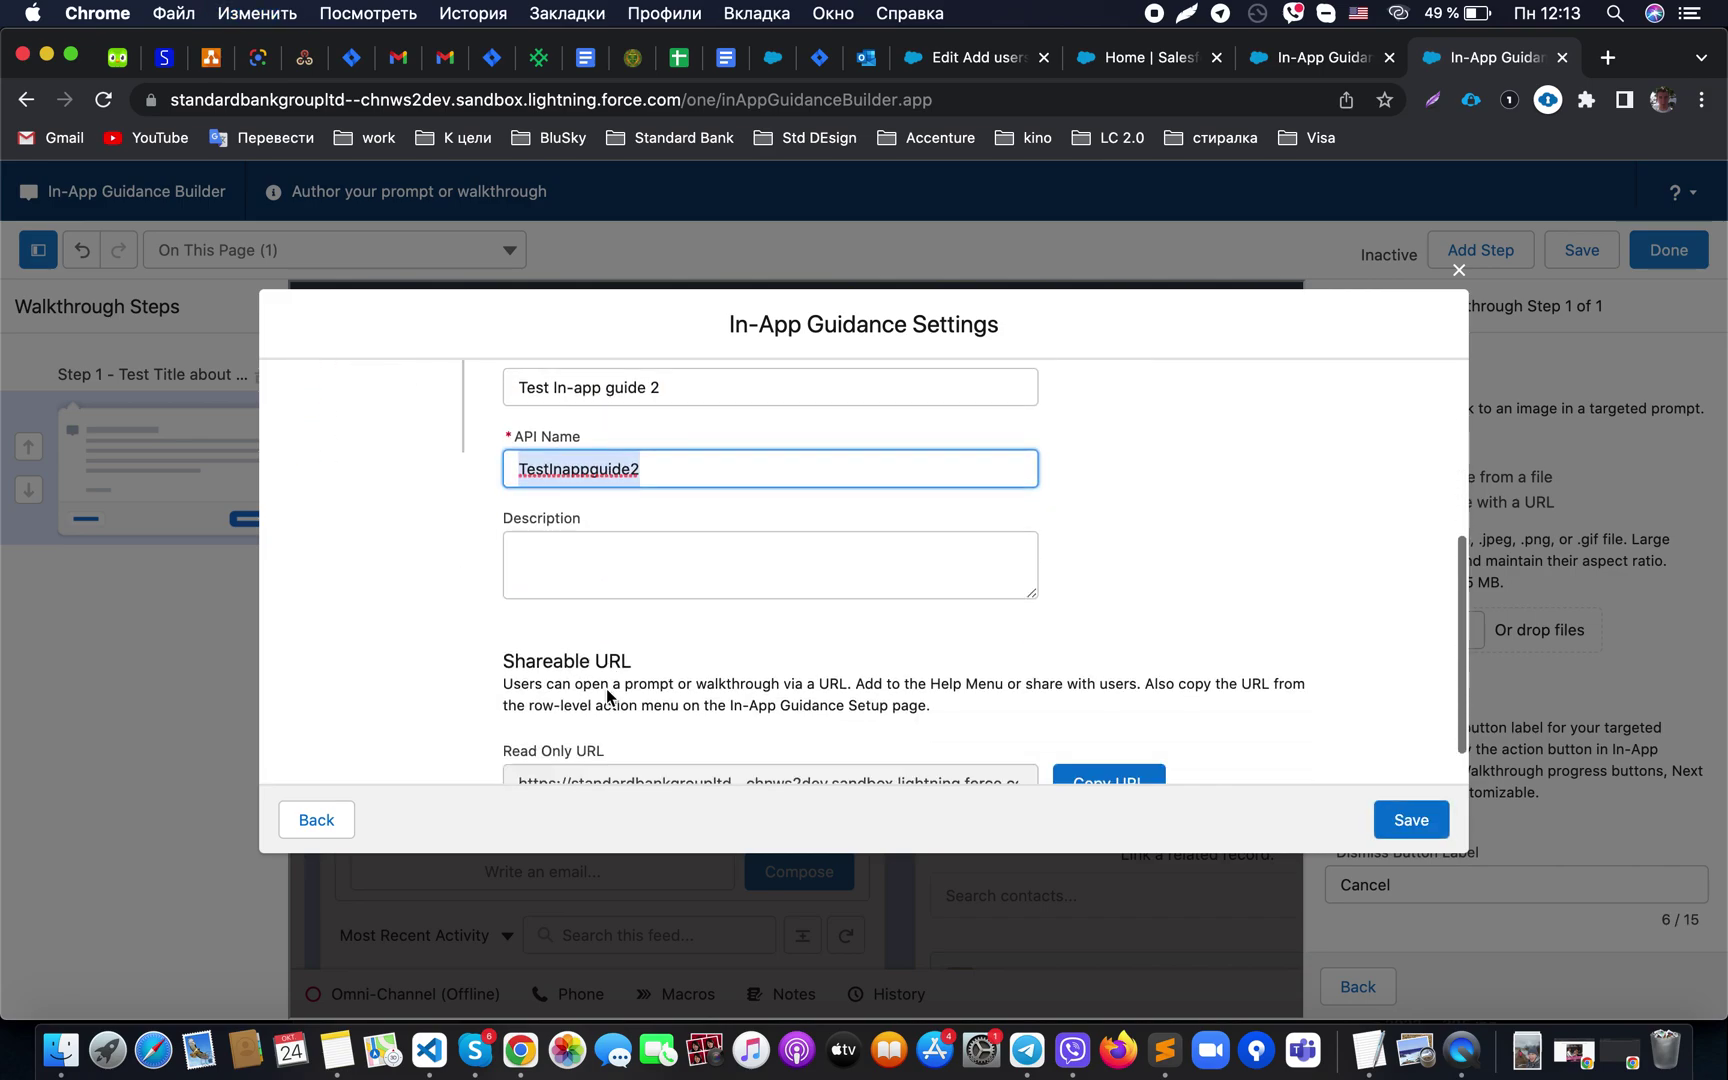
{"action": "scroll", "coordinate": [606, 688], "scroll_direction": "down", "scroll_amount": 1}
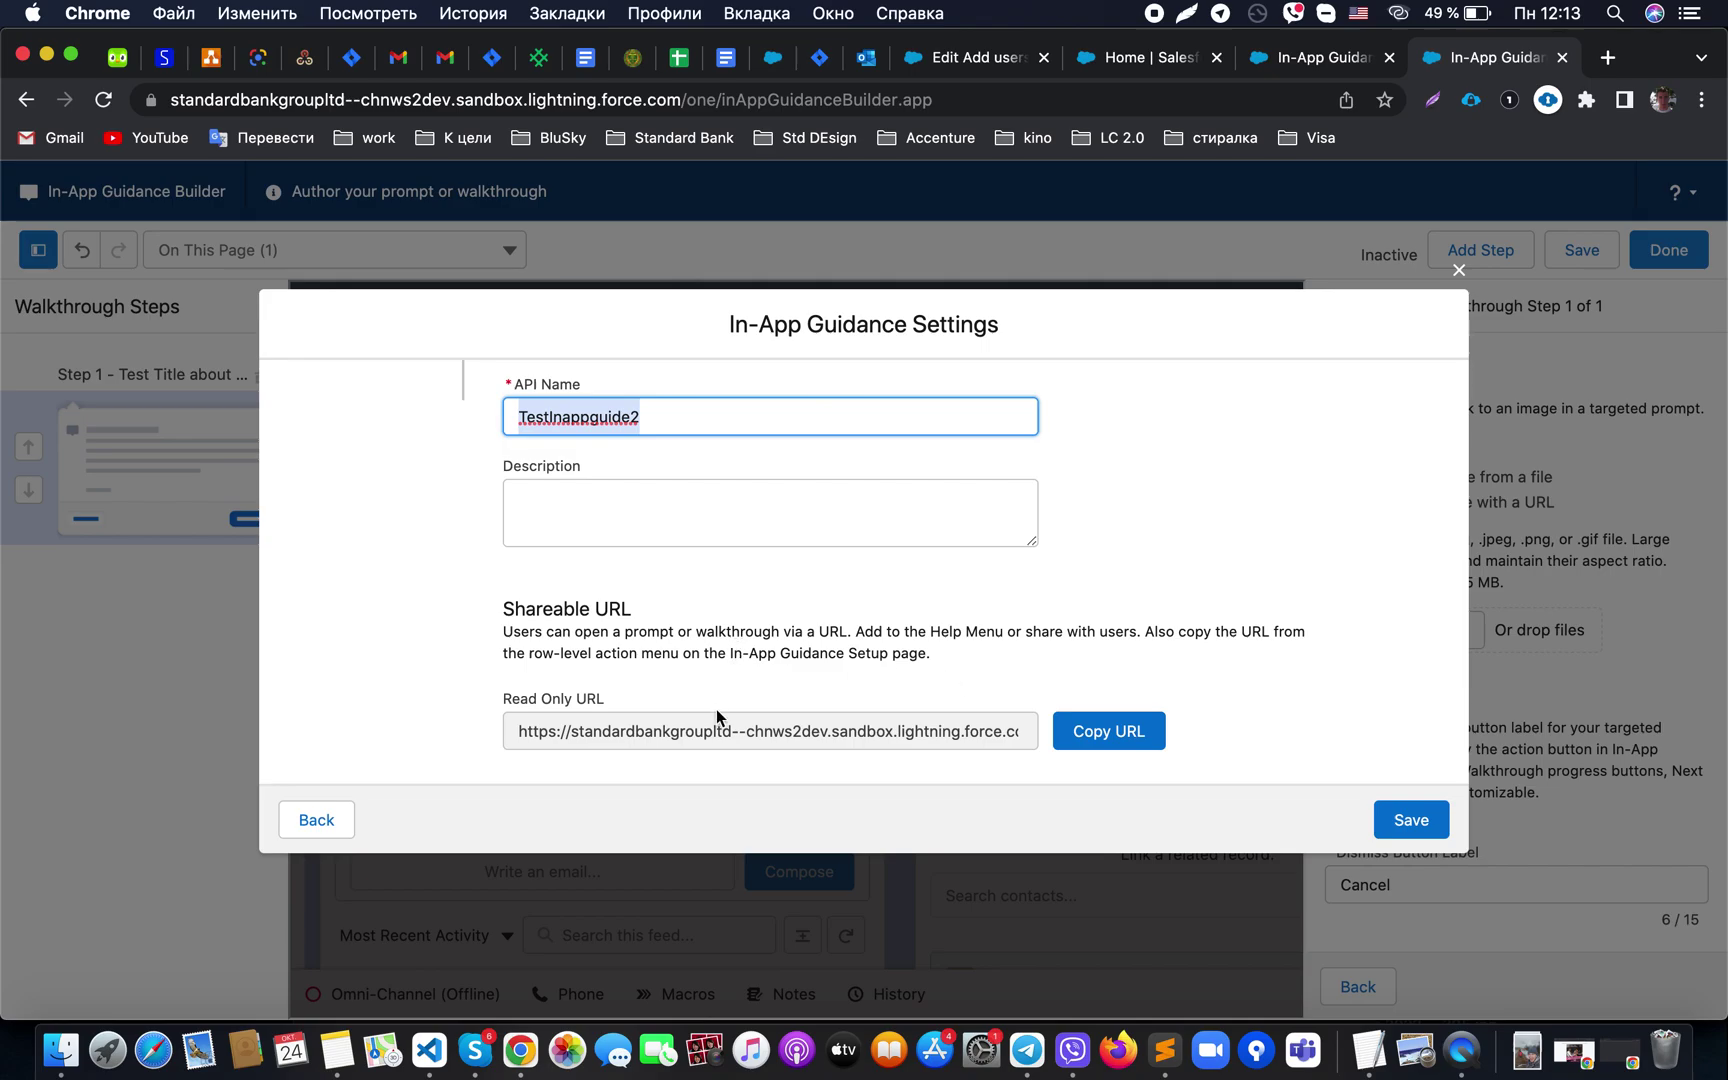
{"action": "left_click", "coordinate": [1088, 737]}
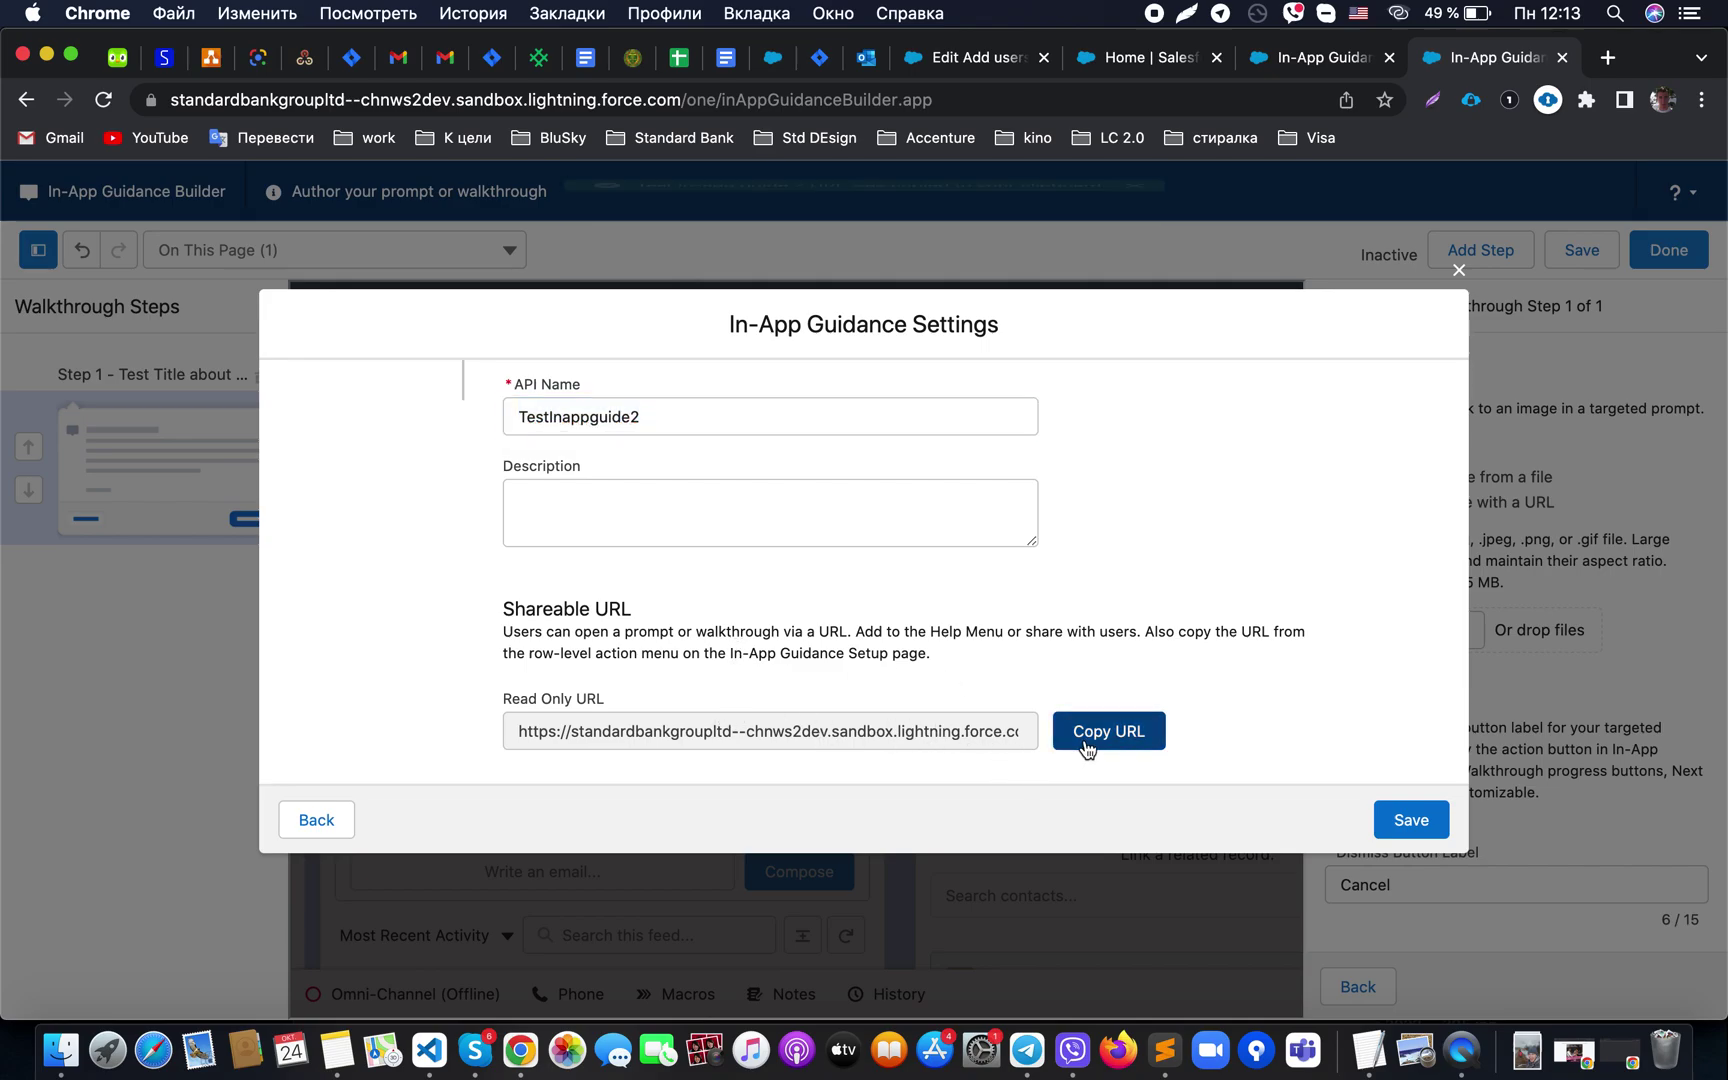
{"action": "left_click", "coordinate": [1404, 826]}
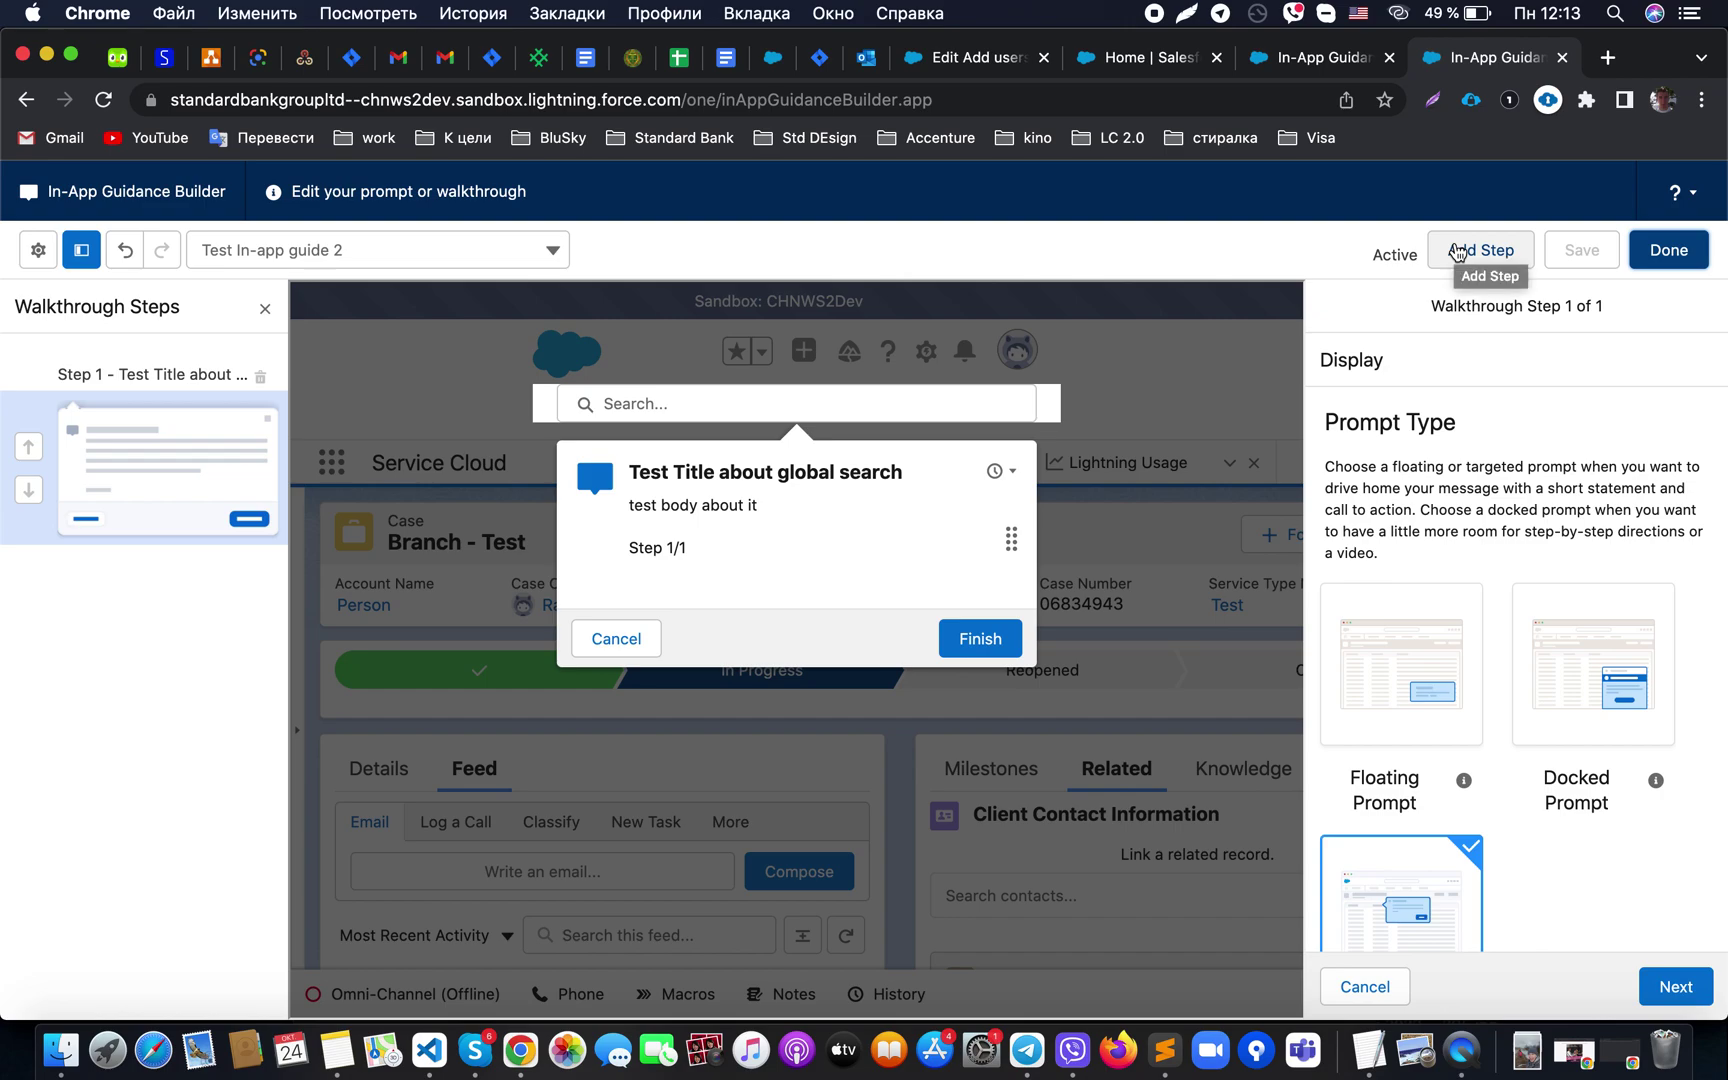
Switch Step 1 to Docked Prompt, back to Targeted Prompt, and enable Targeting Mode
{"action": "left_click", "coordinate": [1578, 714]}
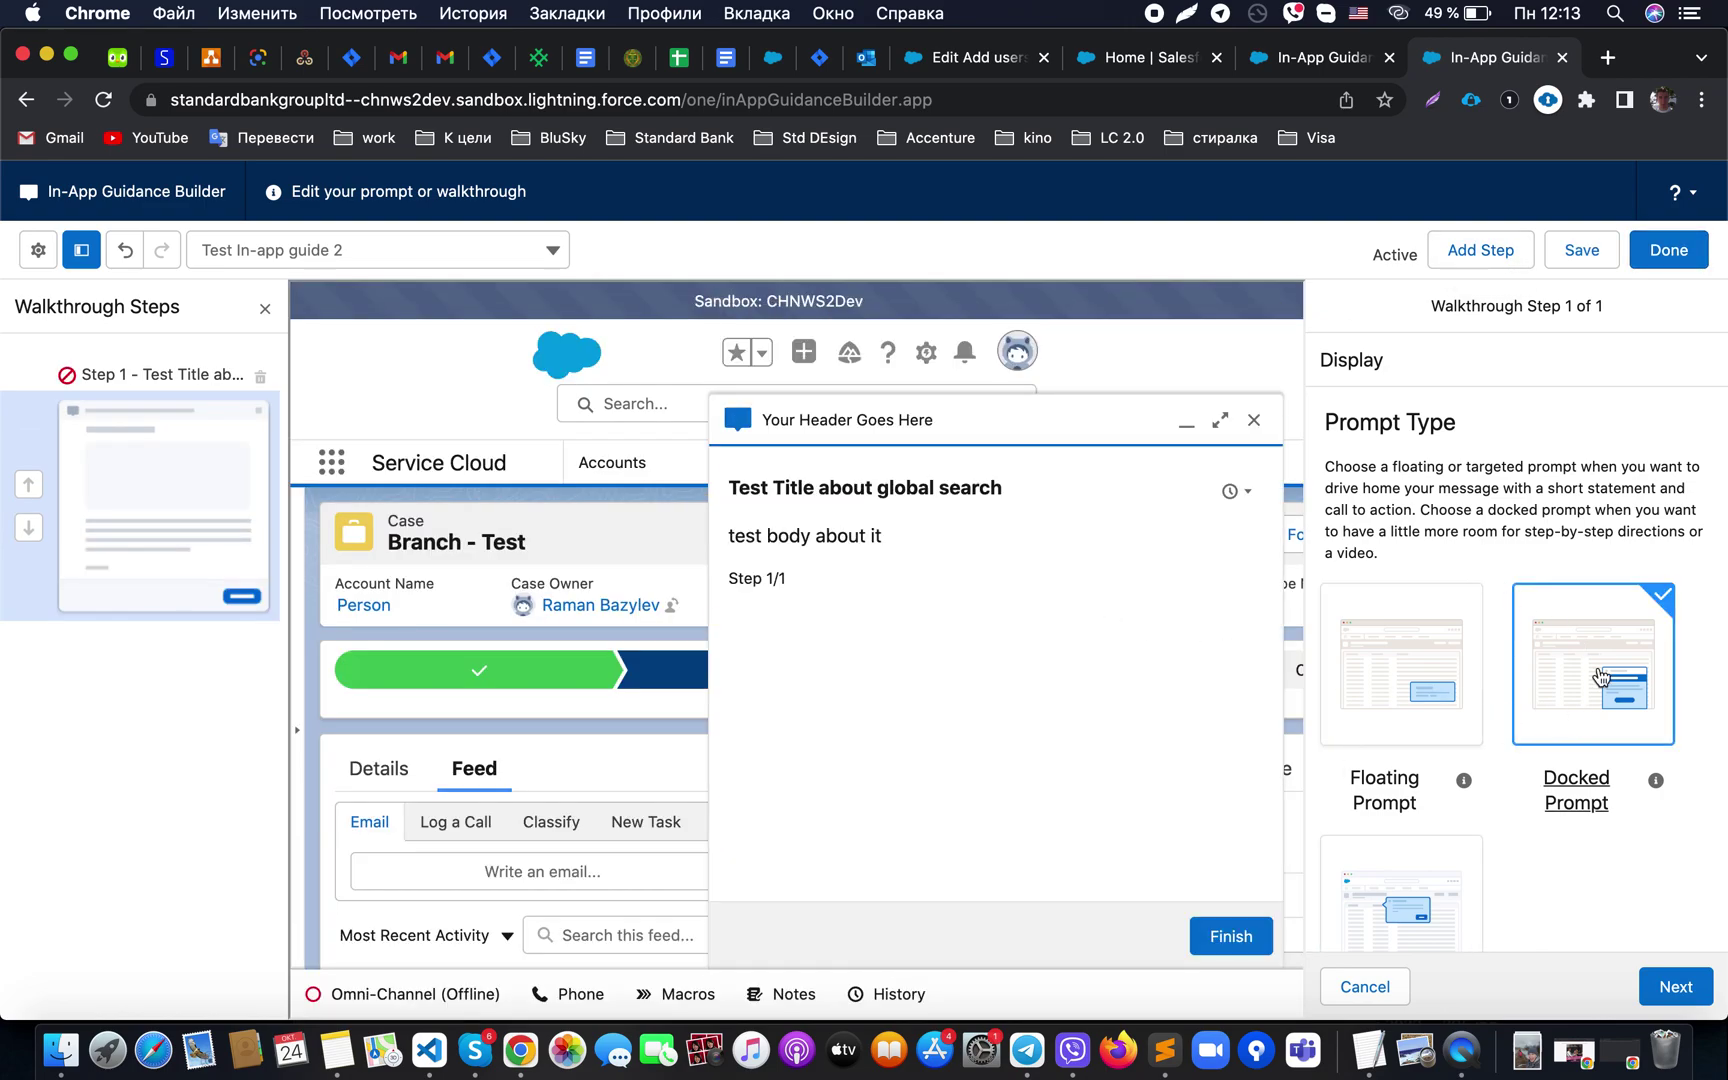
{"action": "scroll", "coordinate": [1594, 850], "scroll_direction": "down", "scroll_amount": 10}
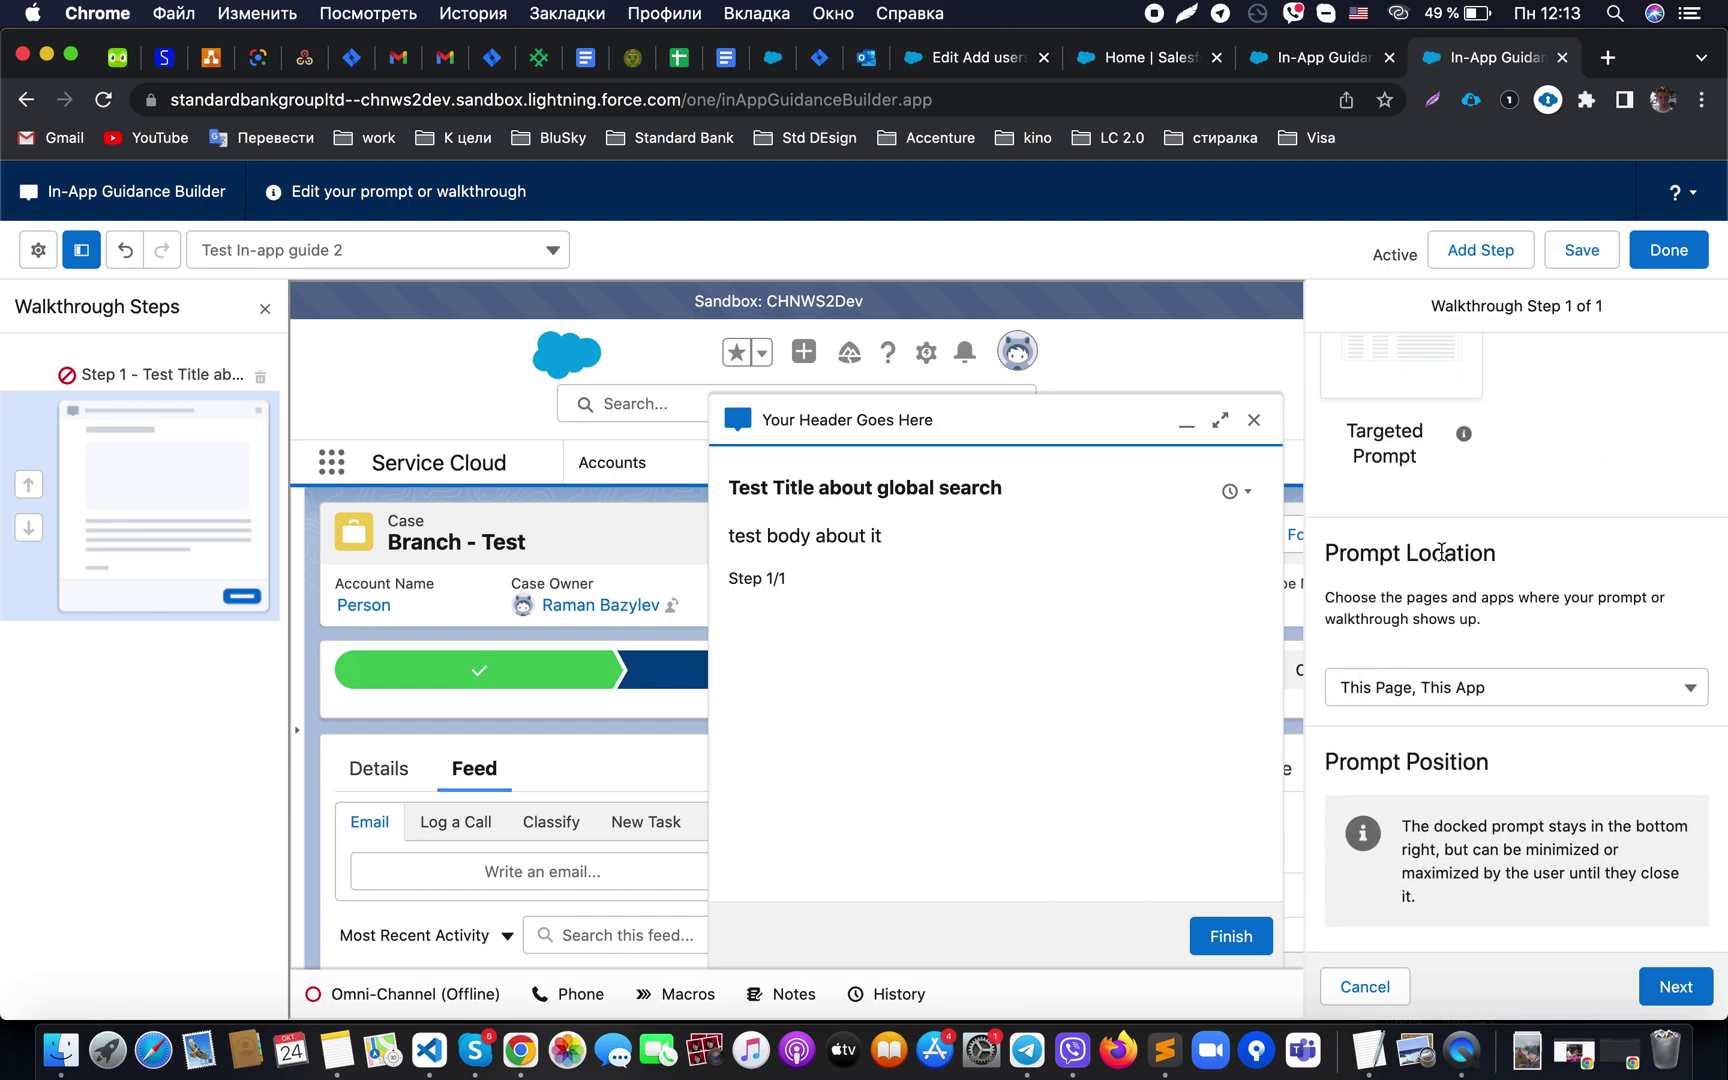
{"action": "scroll", "coordinate": [1441, 553], "scroll_direction": "down", "scroll_amount": 5}
{"action": "scroll", "coordinate": [1445, 558], "scroll_direction": "up", "scroll_amount": 3}
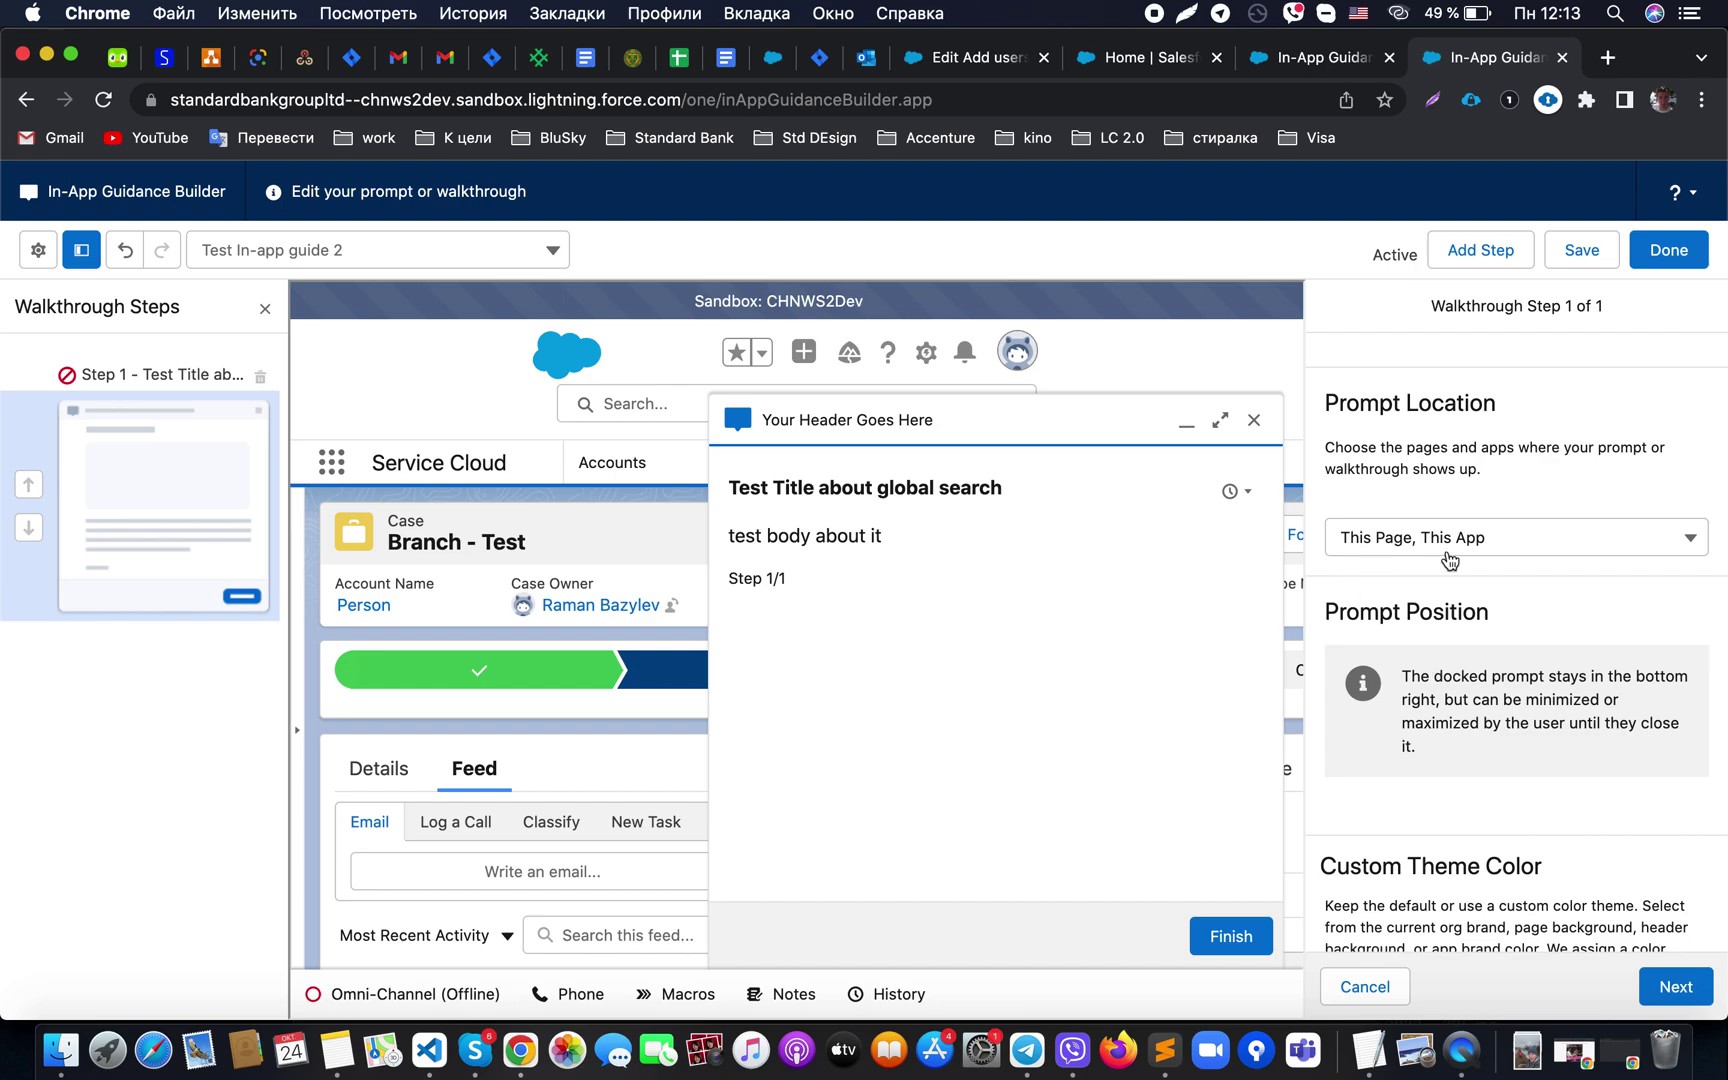
{"action": "scroll", "coordinate": [1410, 655], "scroll_direction": "down", "scroll_amount": 6}
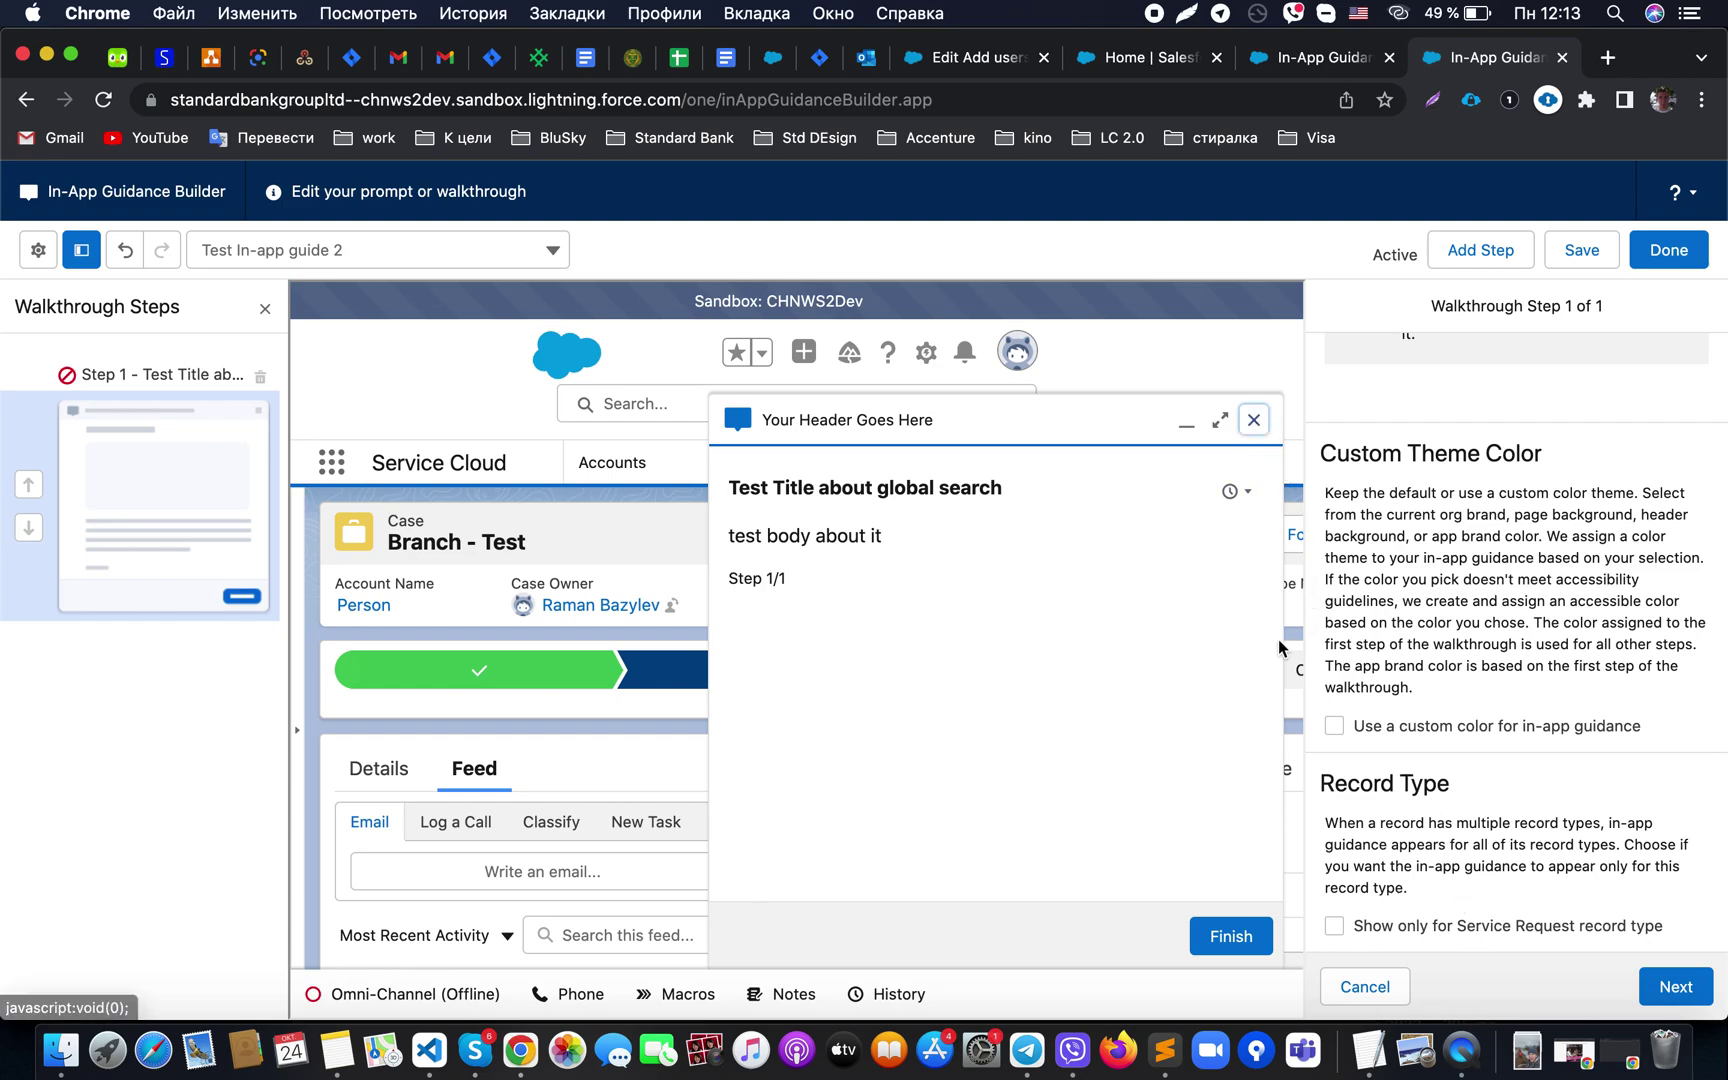
{"action": "left_click", "coordinate": [1256, 421]}
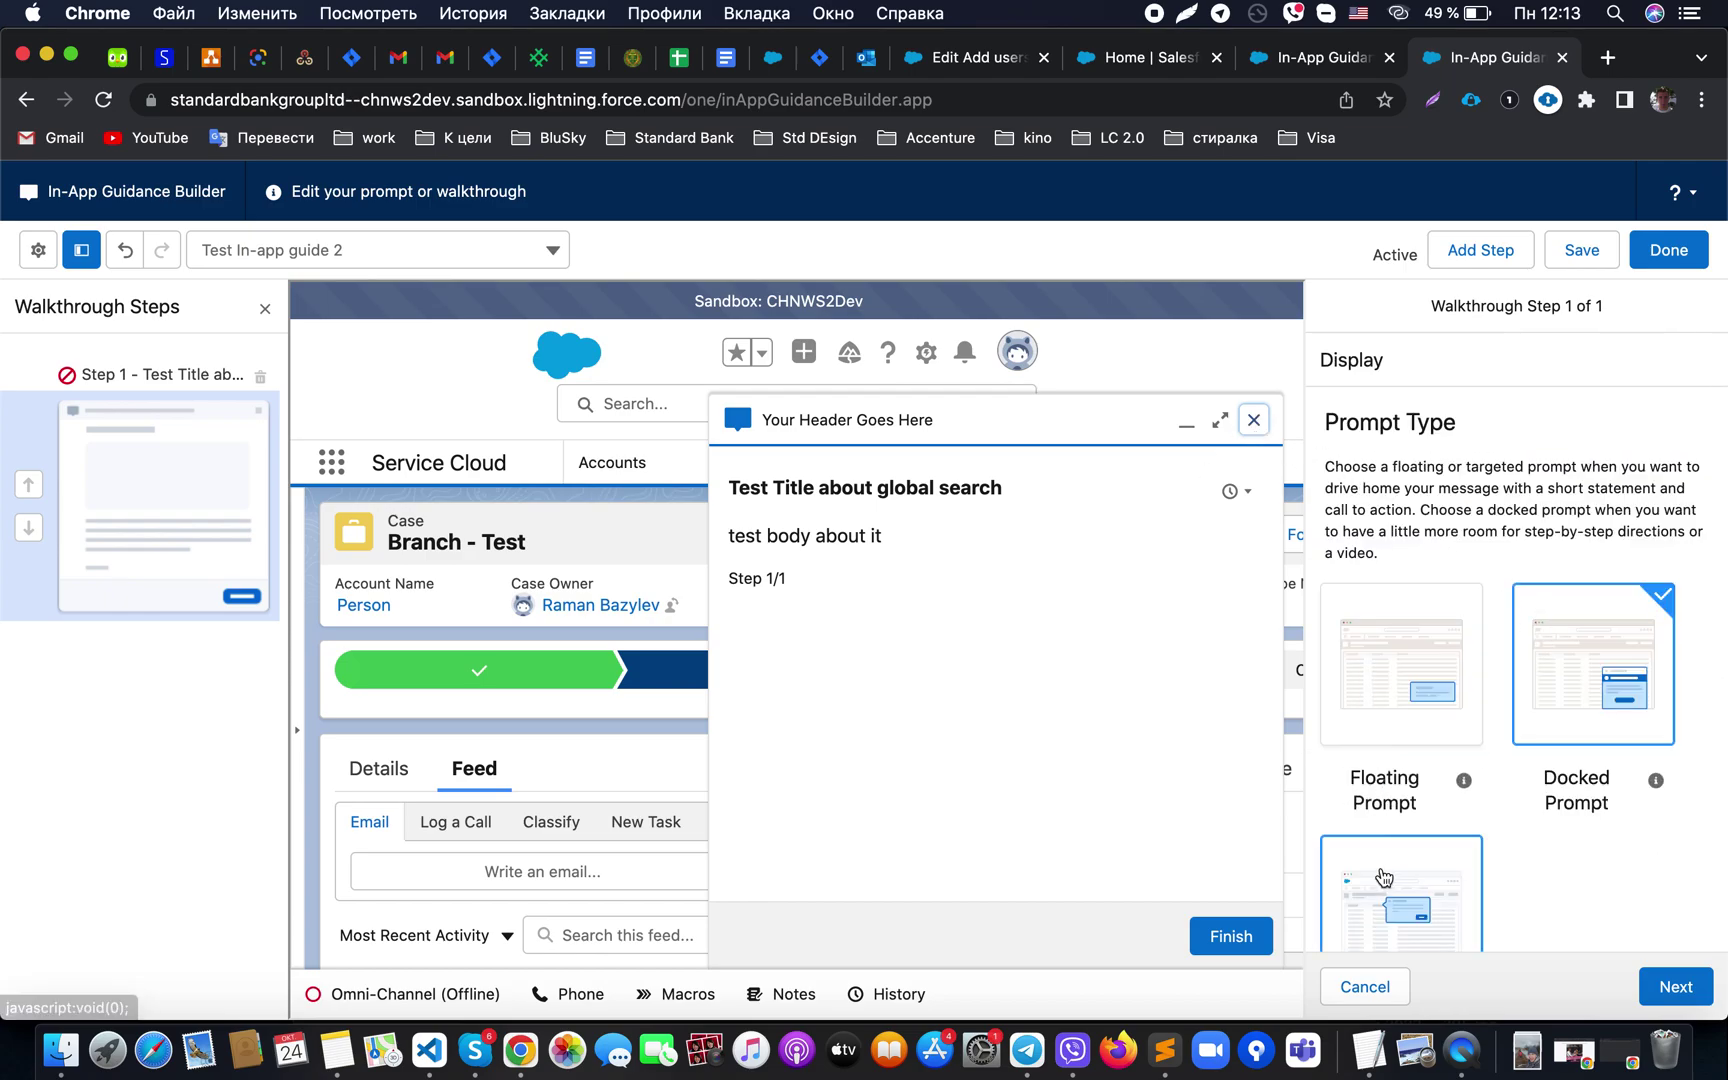
{"action": "left_click", "coordinate": [1382, 872]}
{"action": "scroll", "coordinate": [1430, 740], "scroll_direction": "down", "scroll_amount": 5}
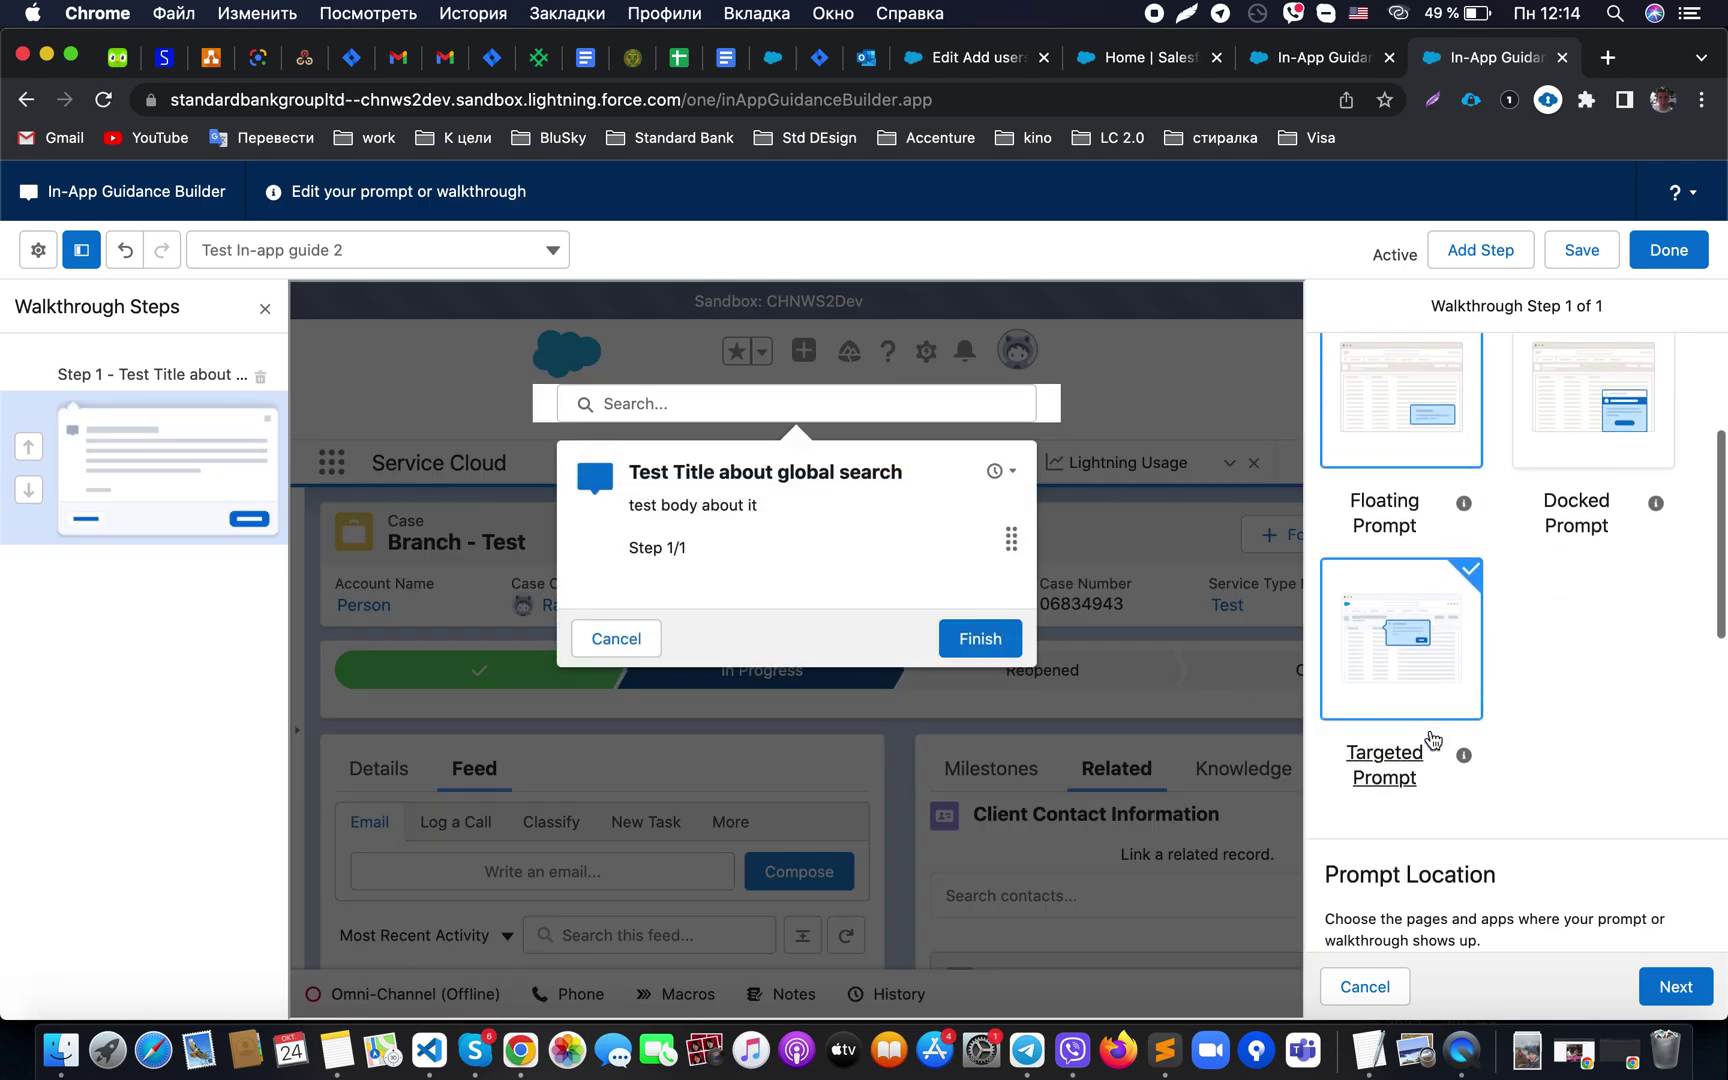
{"action": "left_click", "coordinate": [1414, 785]}
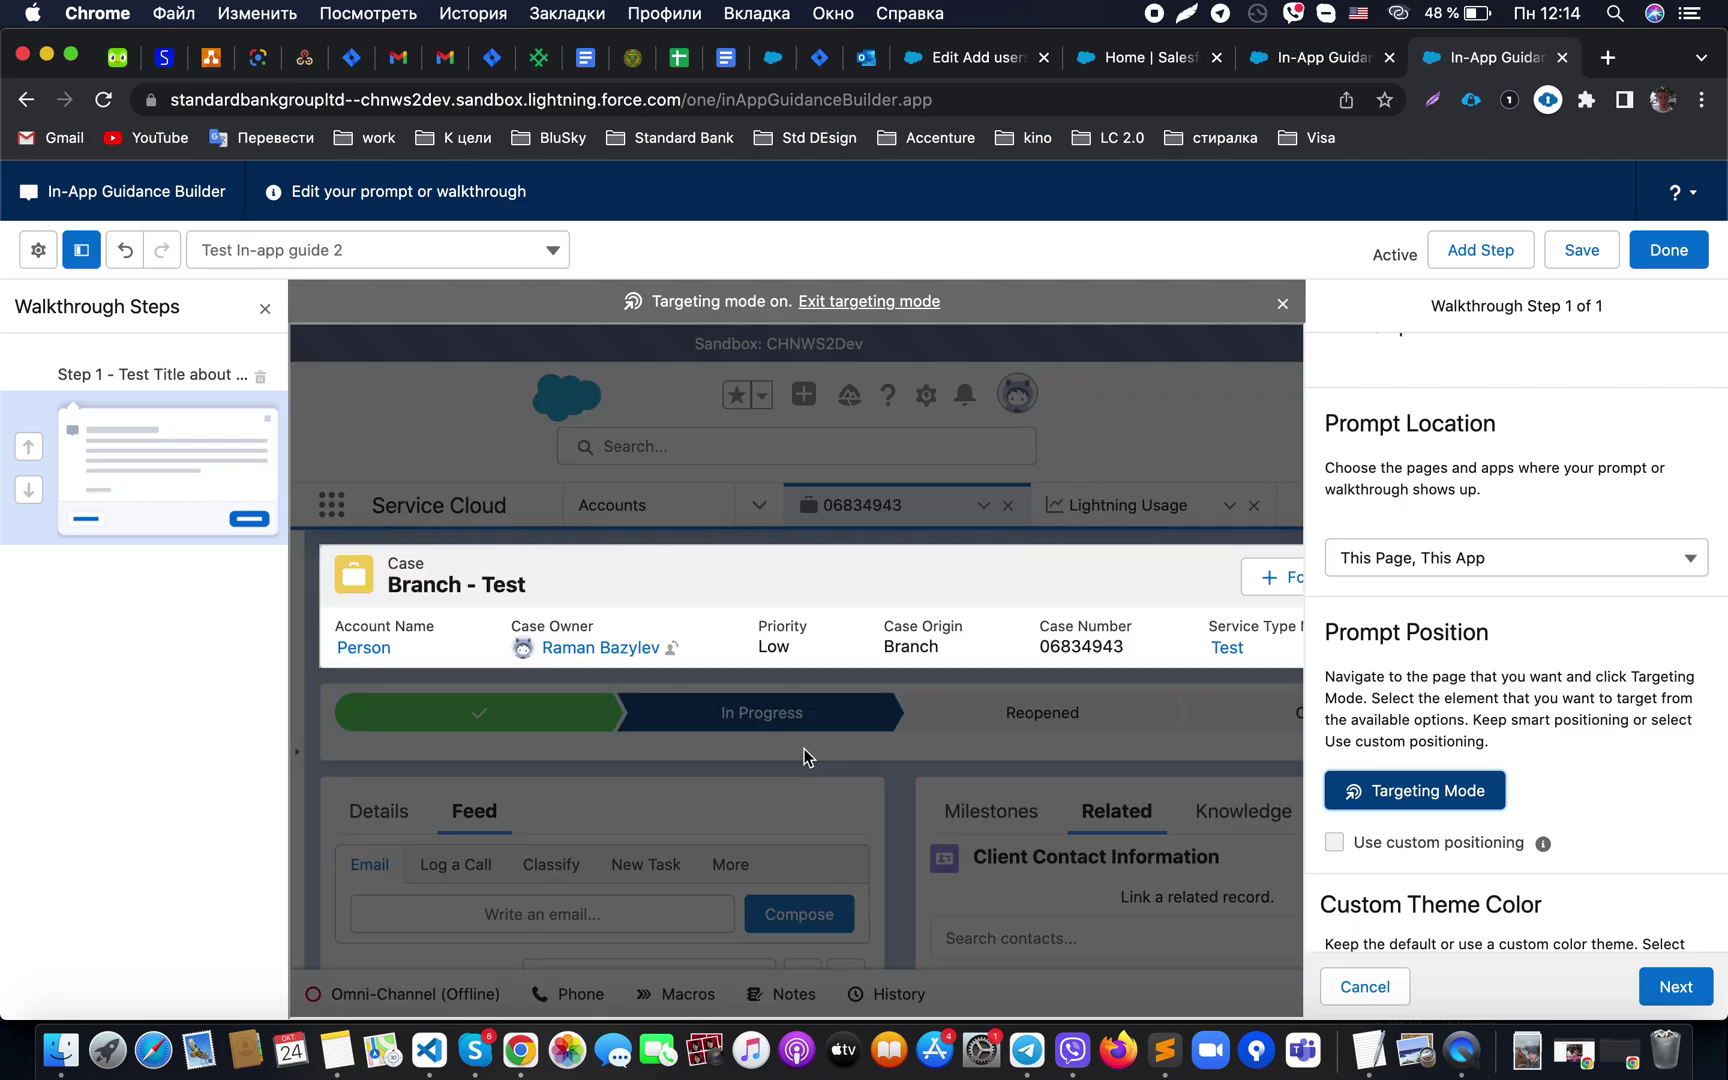
Target the global search bar, then cancel and discard the unsaved prompt edits
{"action": "scroll", "coordinate": [818, 760], "scroll_direction": "down", "scroll_amount": 3}
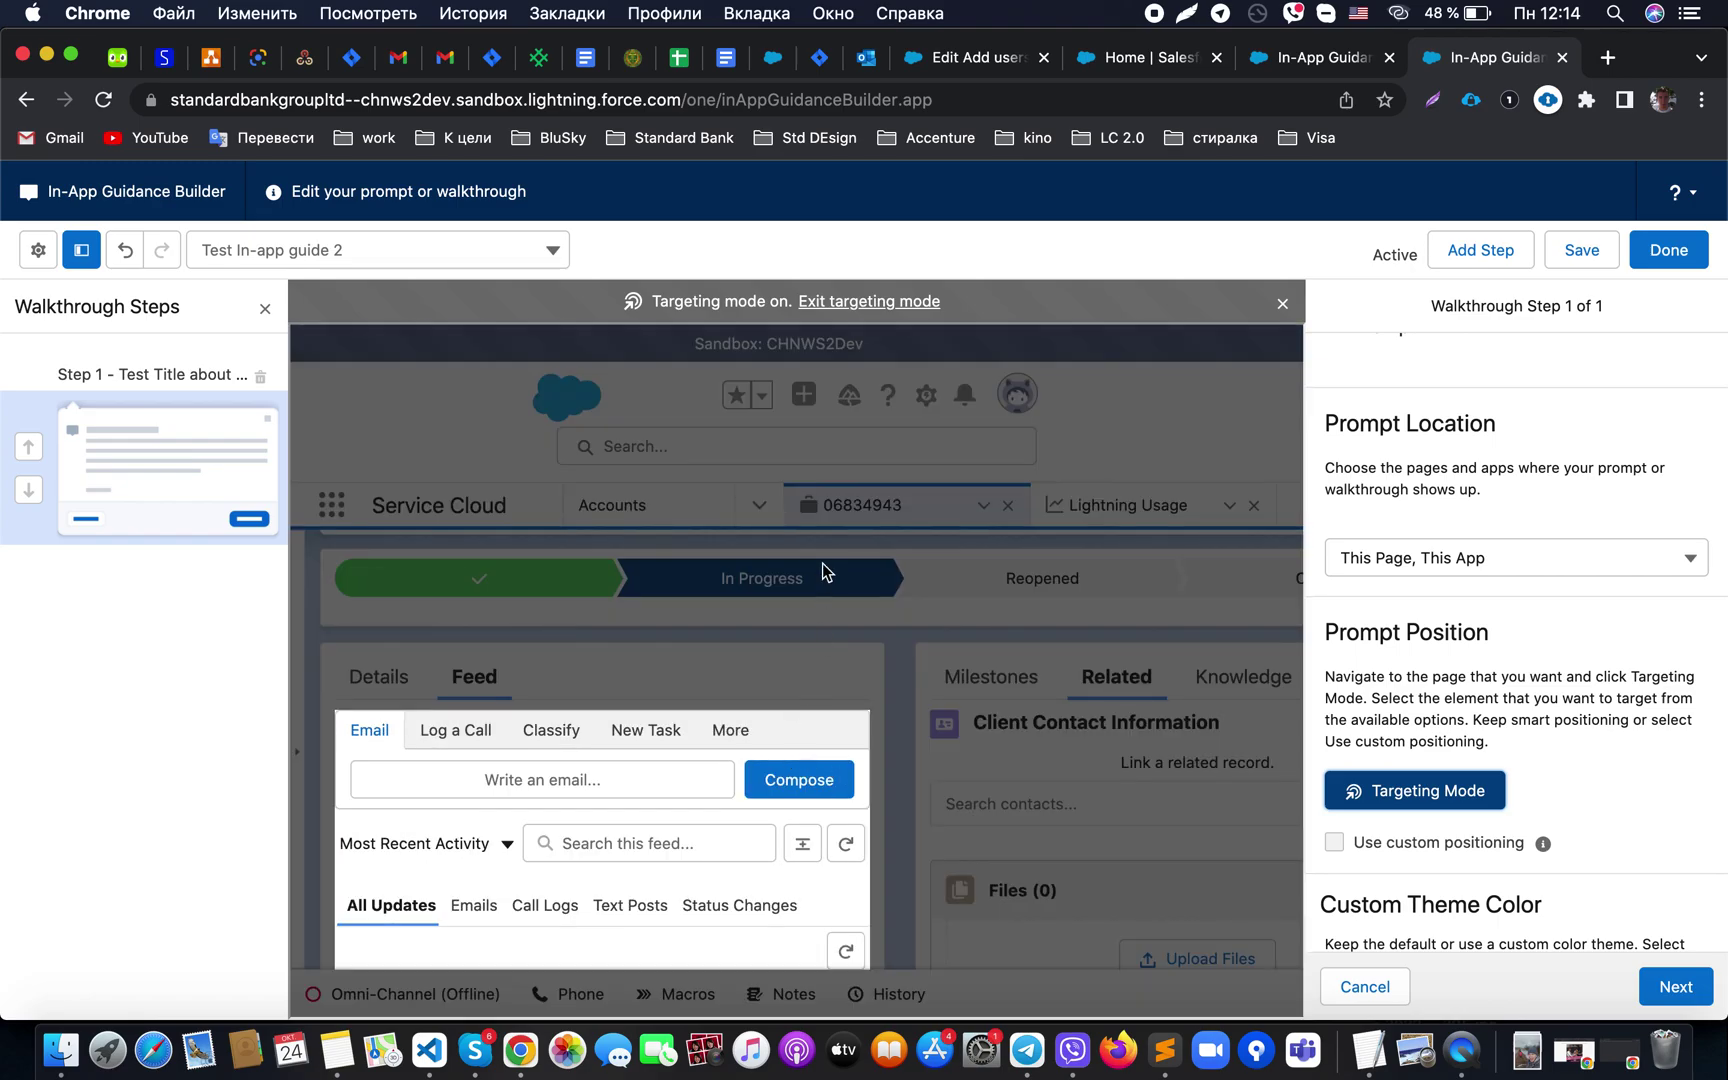
{"action": "left_click", "coordinate": [828, 451]}
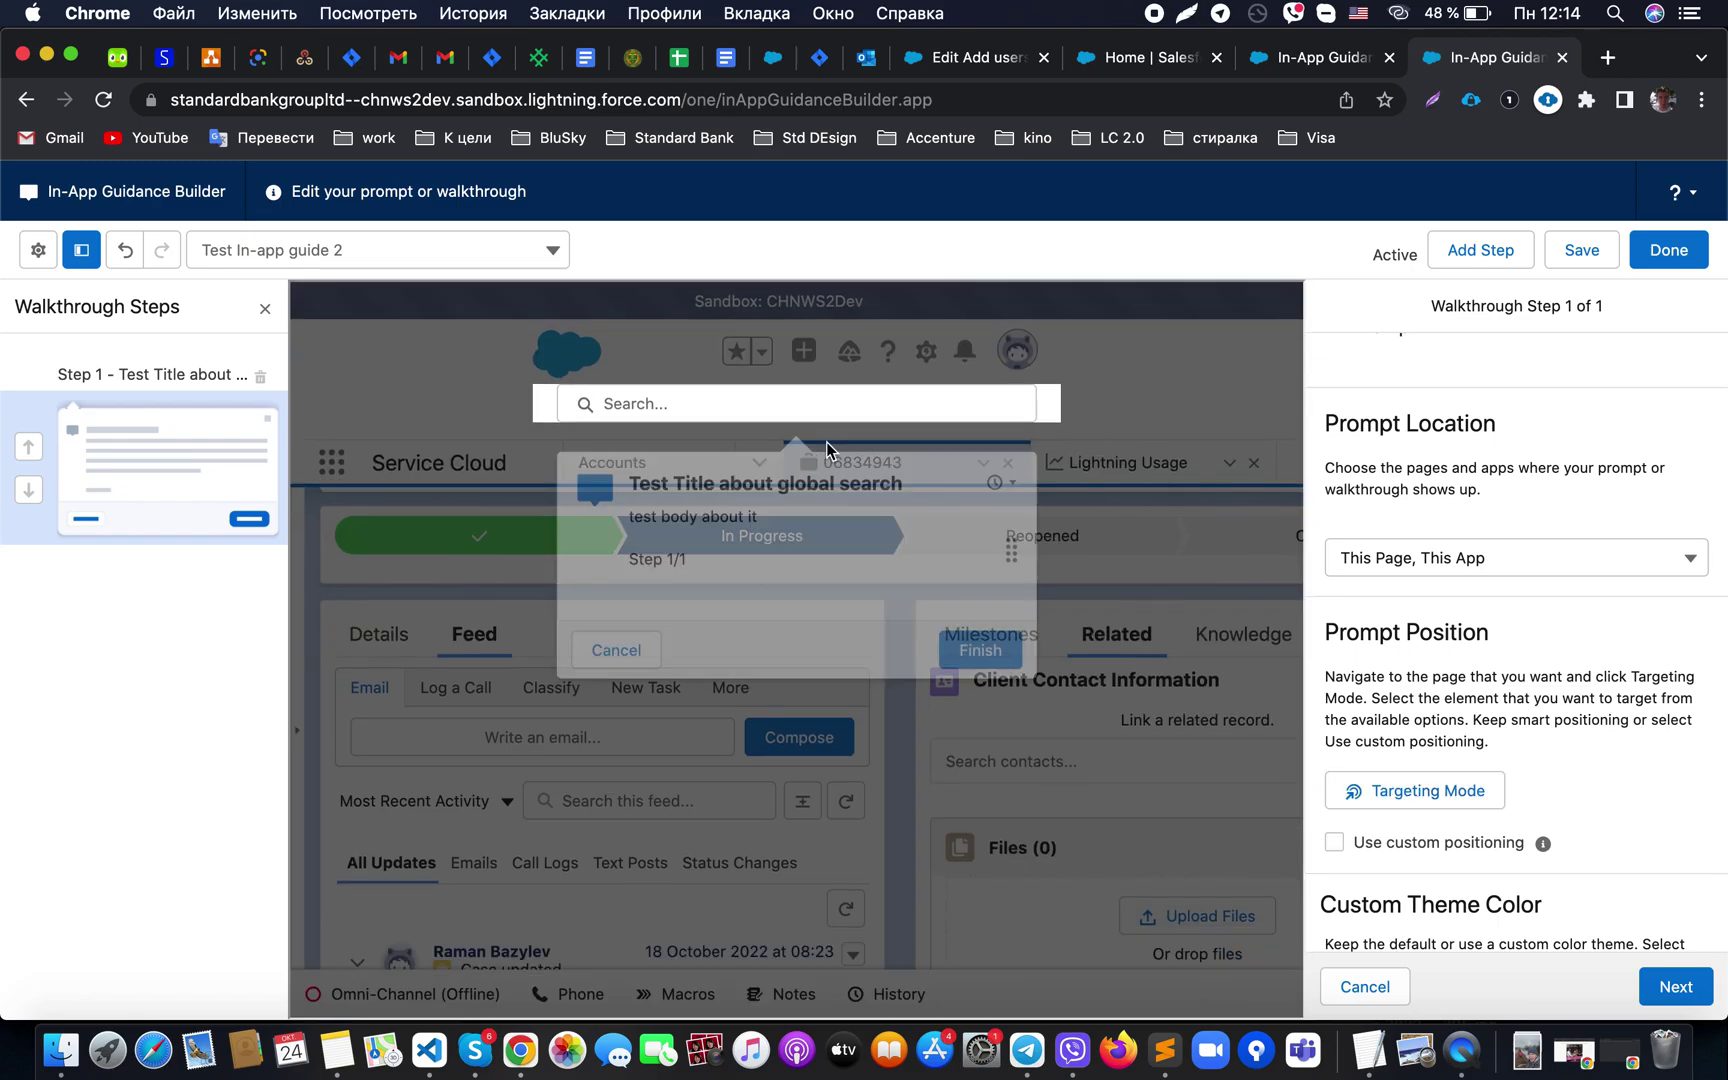
{"action": "left_click", "coordinate": [777, 399]}
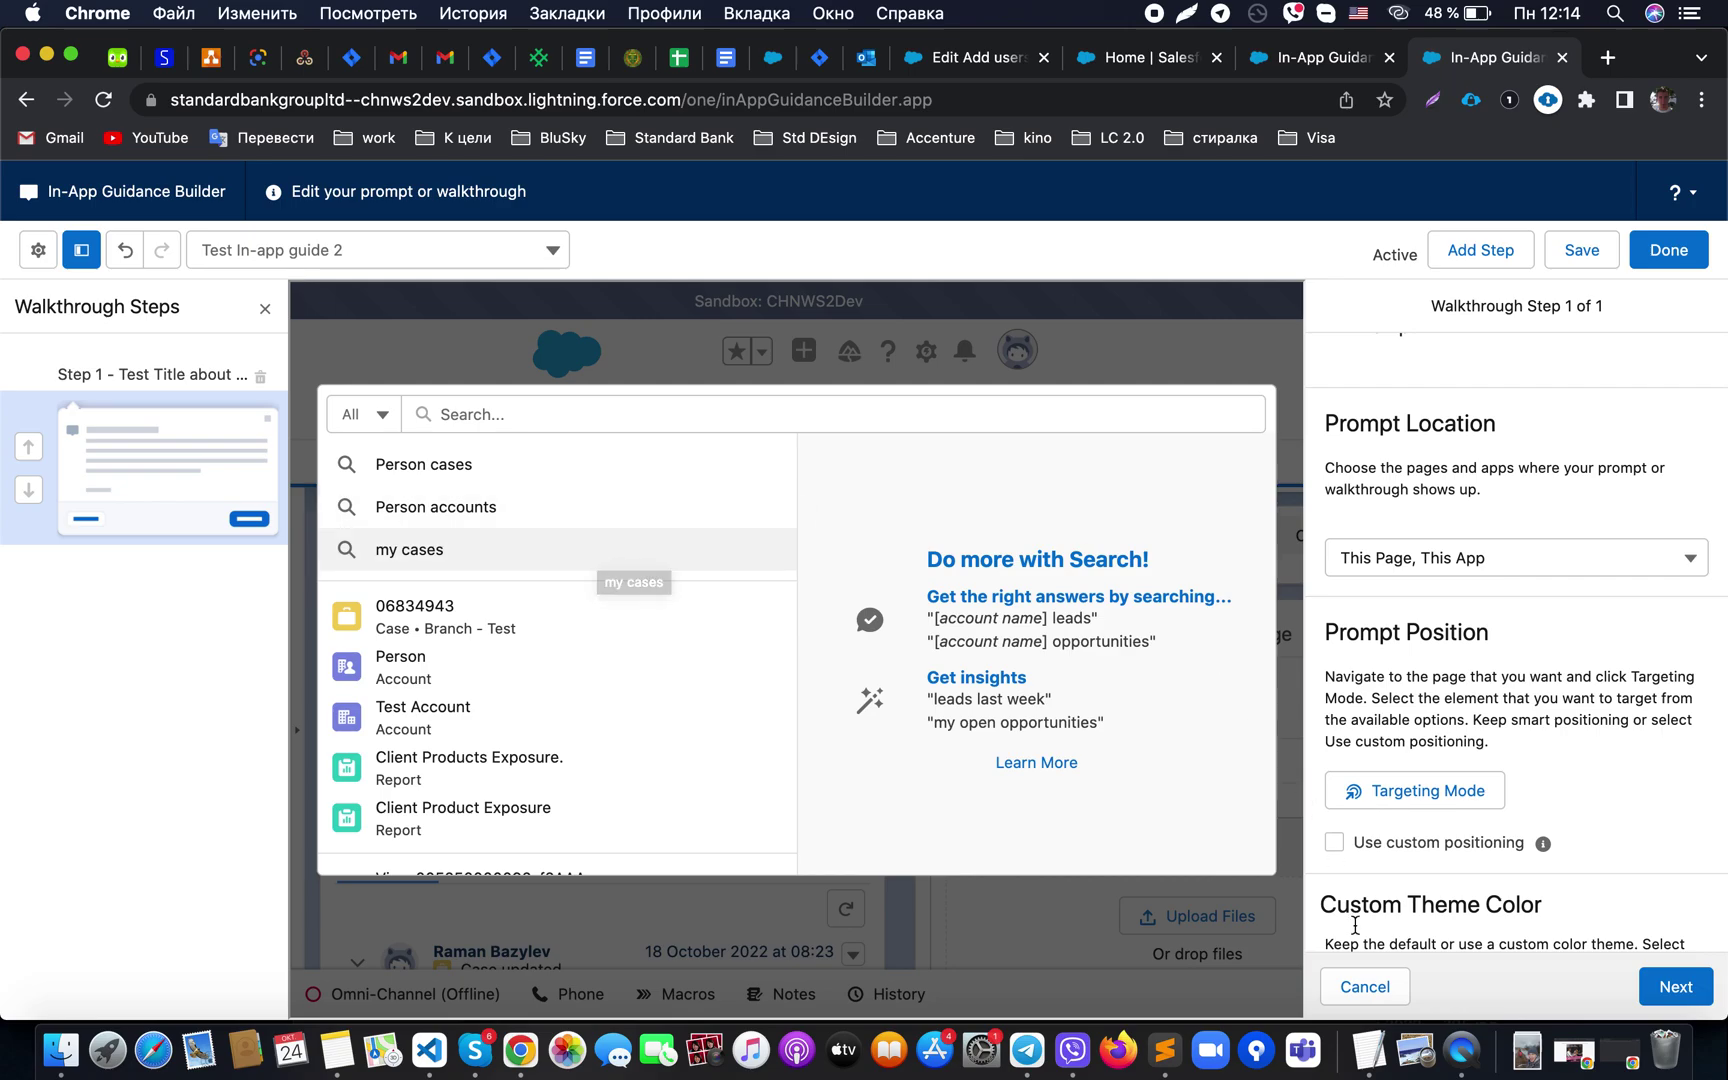
{"action": "left_click", "coordinate": [1360, 985]}
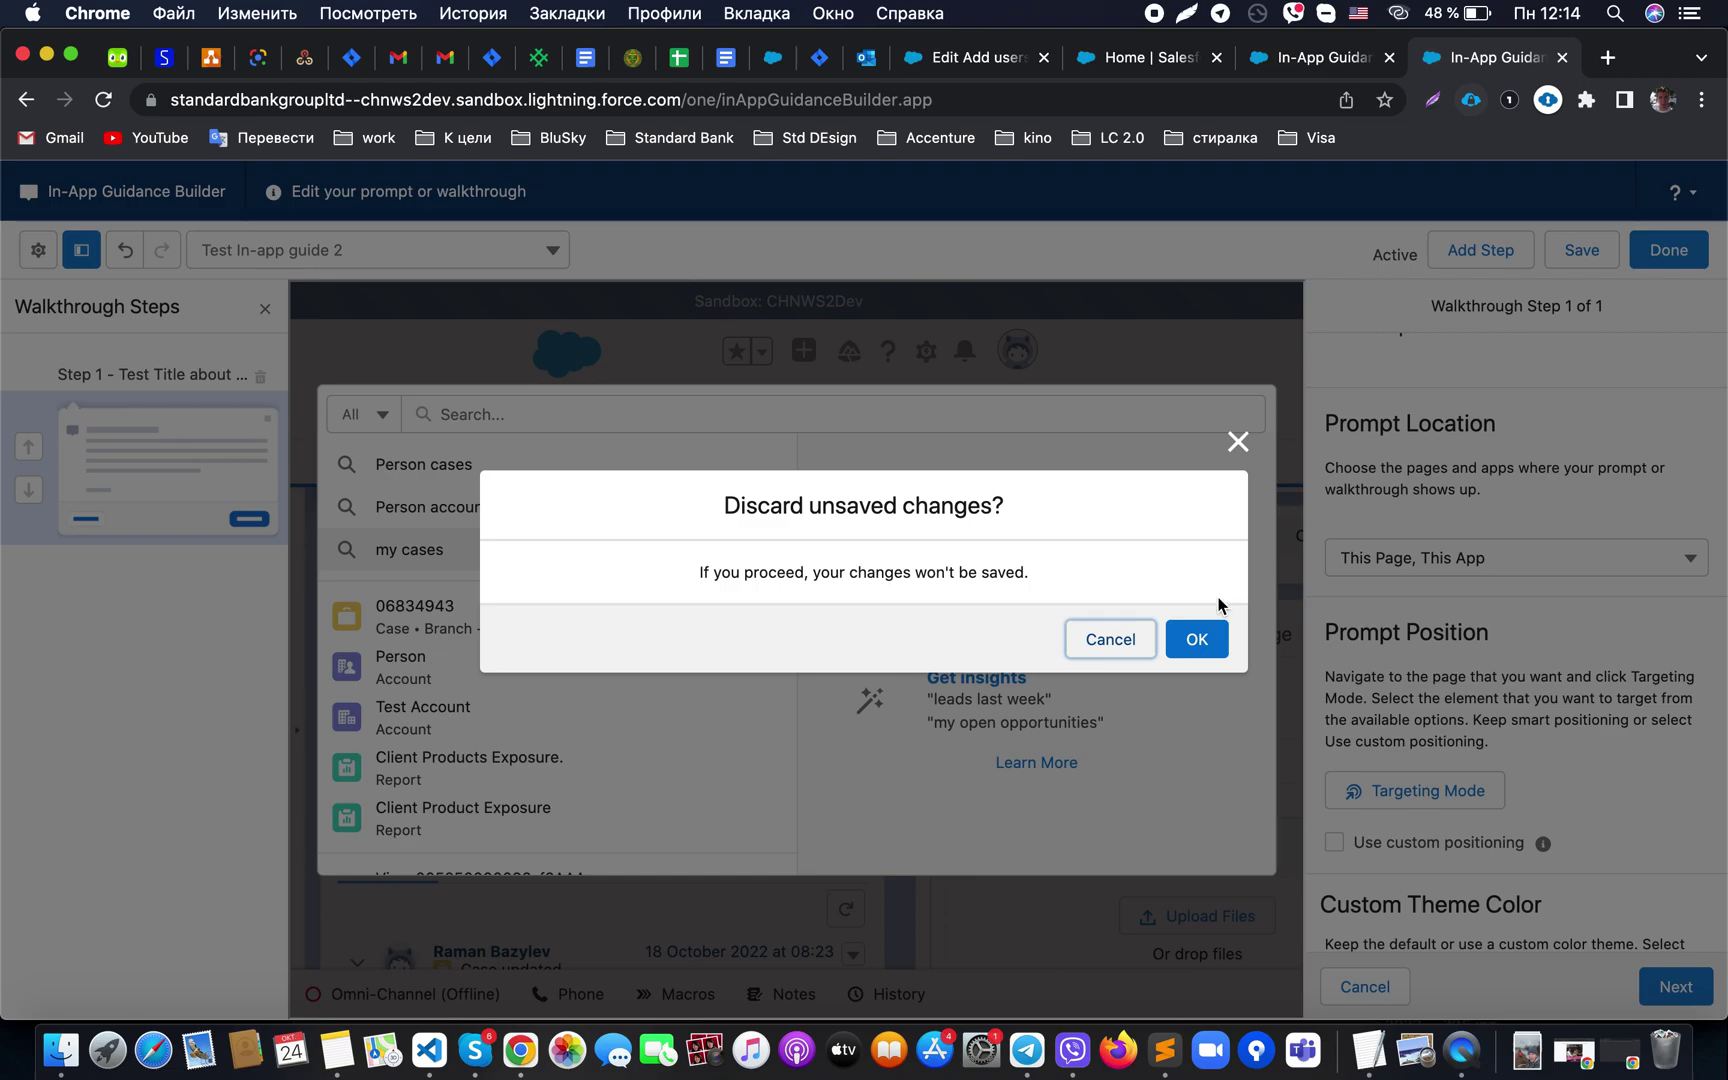
{"action": "left_click", "coordinate": [1199, 638]}
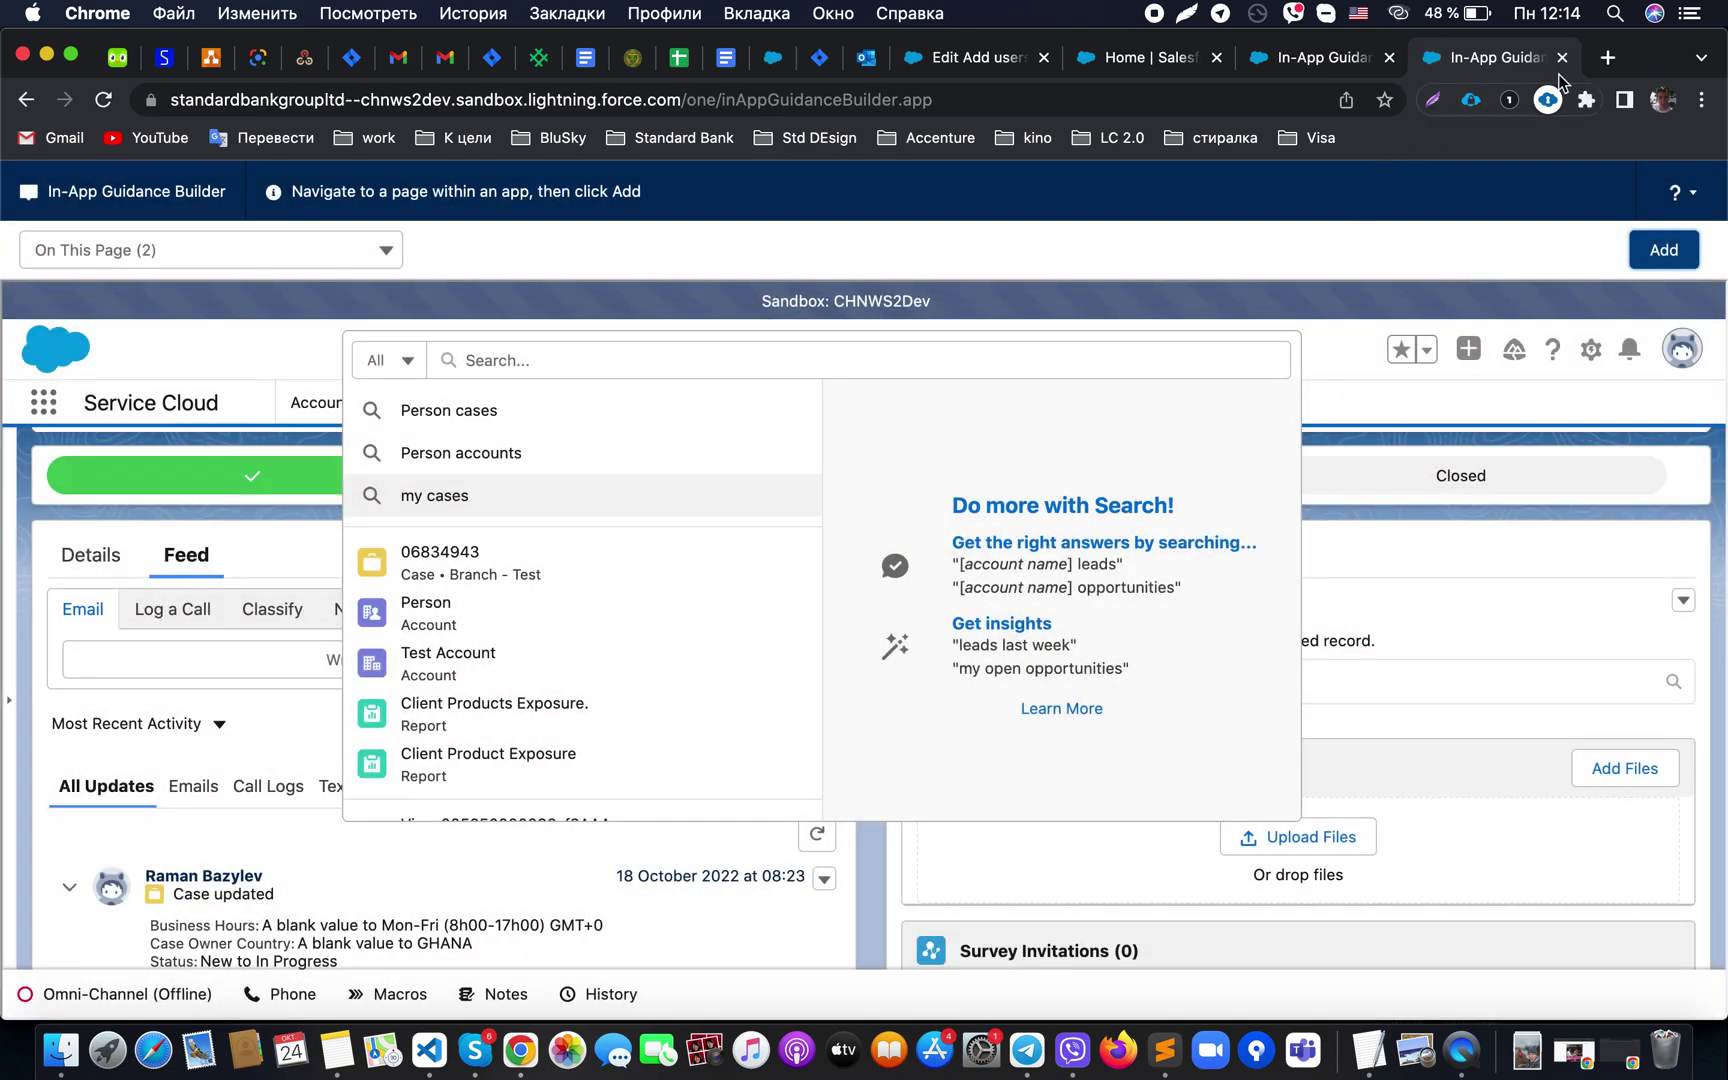
Load the copied Salesforce case page URL in a new browser tab
{"action": "left_click", "coordinate": [1609, 57]}
{"action": "key", "text": "super+v"}
{"action": "key", "text": "Return"}
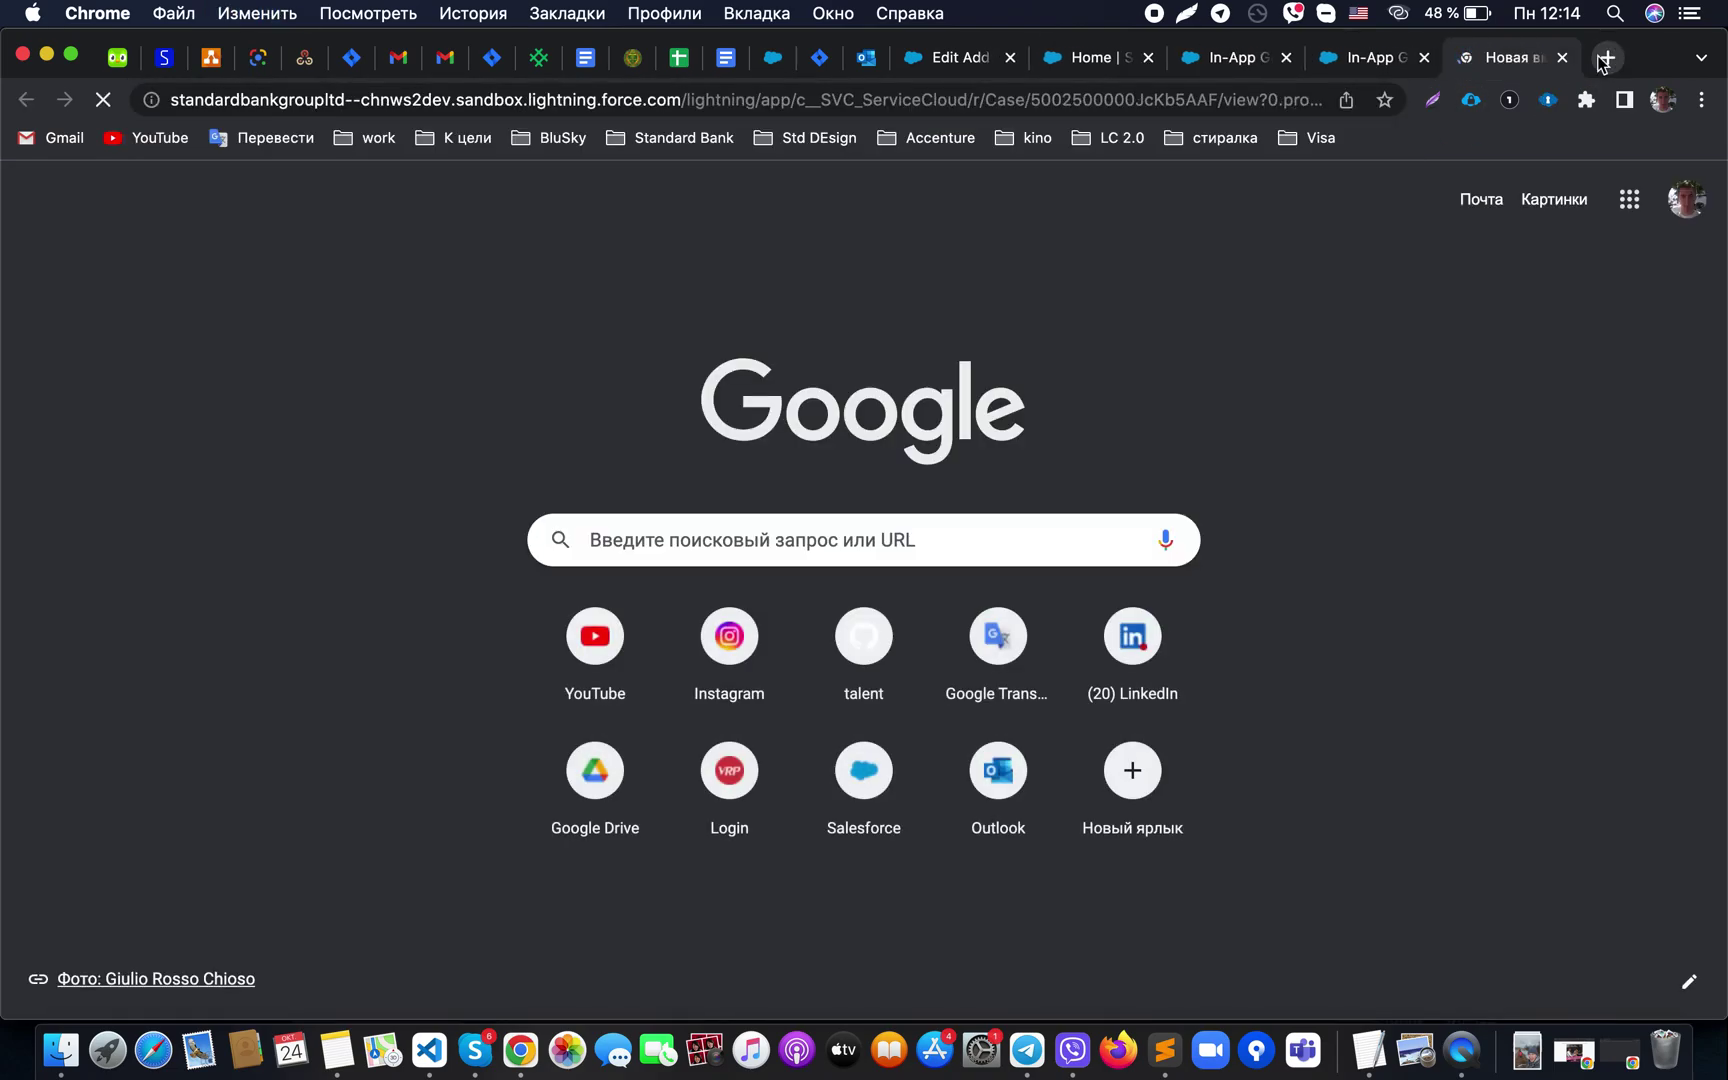